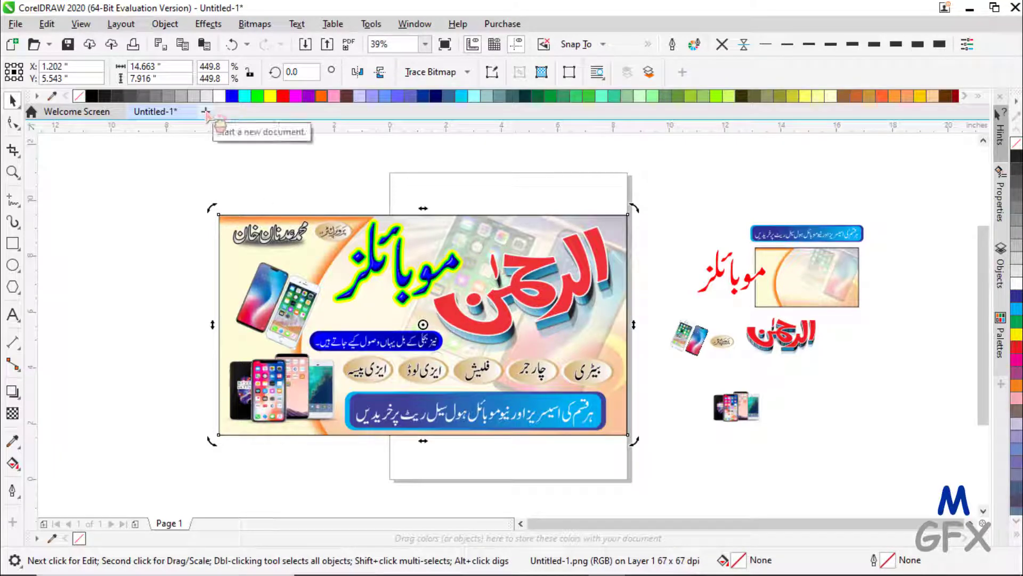
- Open the New Document dialog from the File menu after cancelling a first attempt
click(206, 112)
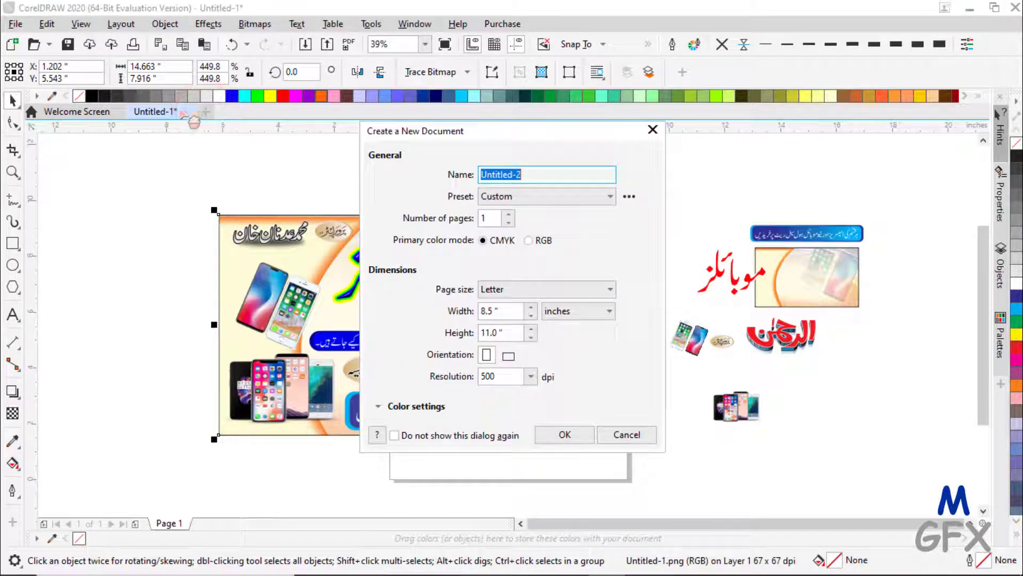
click(624, 434)
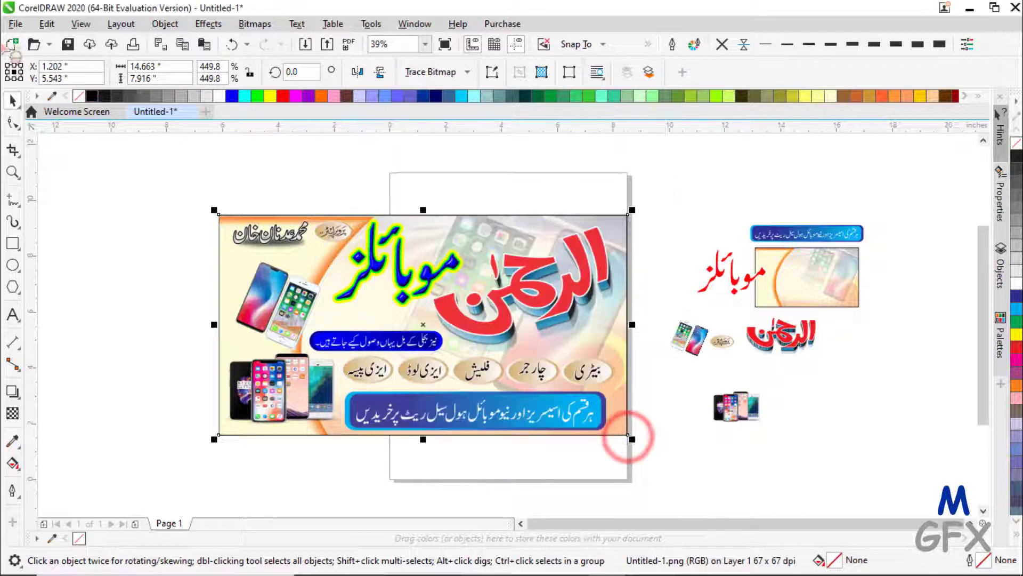
click(15, 24)
click(36, 43)
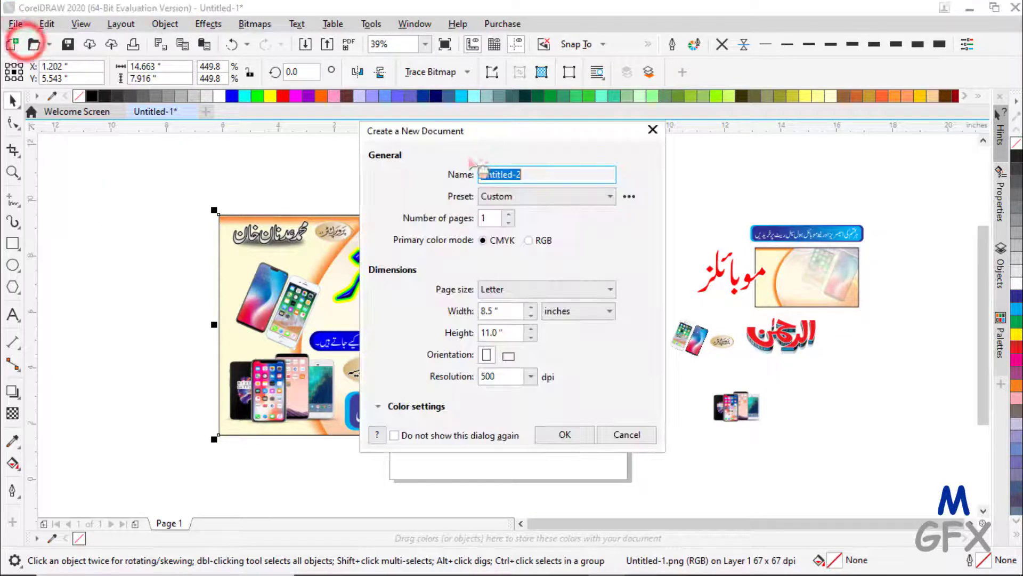
- Choose the Business Card page size (3.5 × 2.0 in), keep 500 dpi and create Untitled-2
click(535, 291)
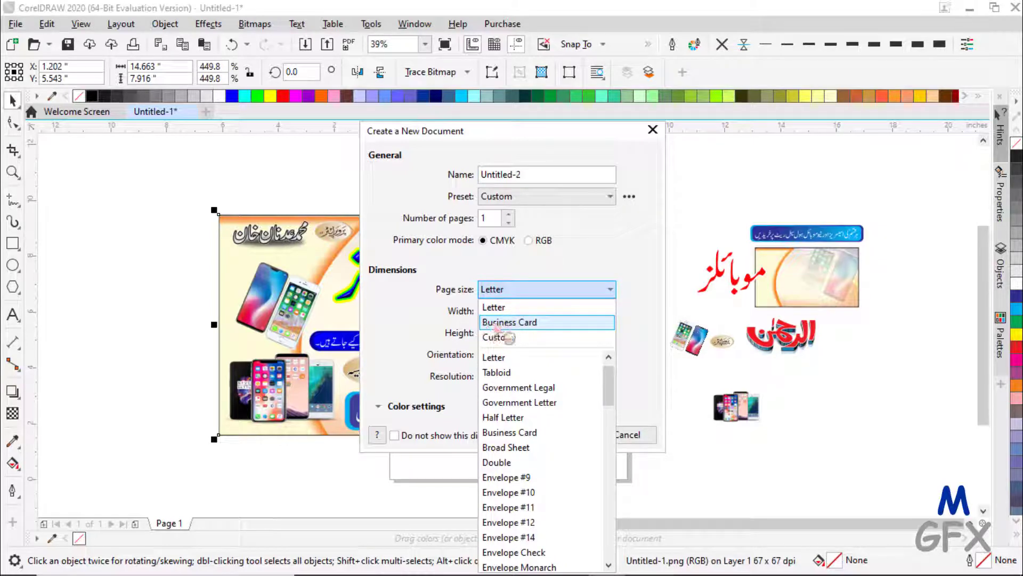
click(518, 323)
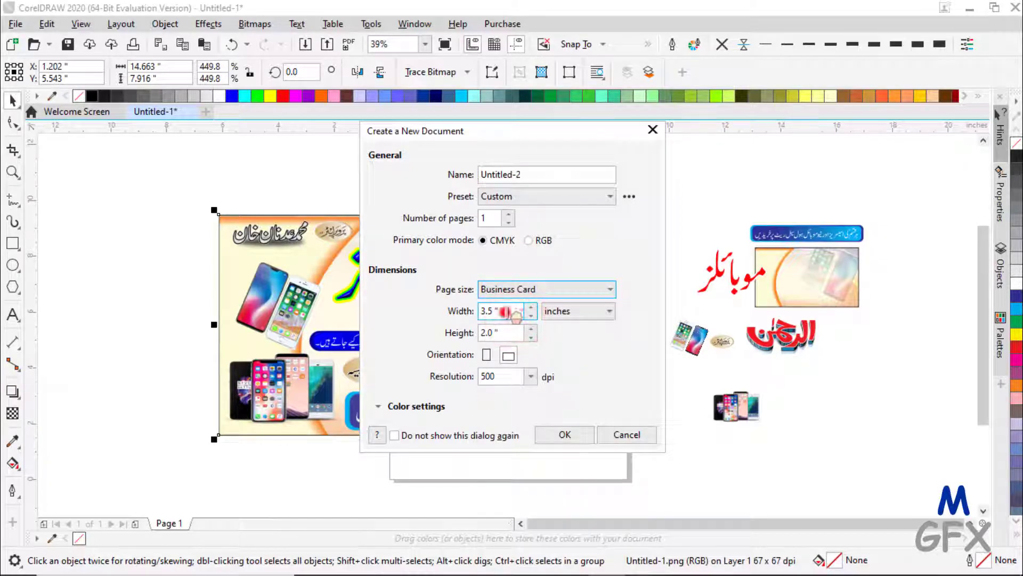
drag(506, 312, 435, 312)
click(588, 290)
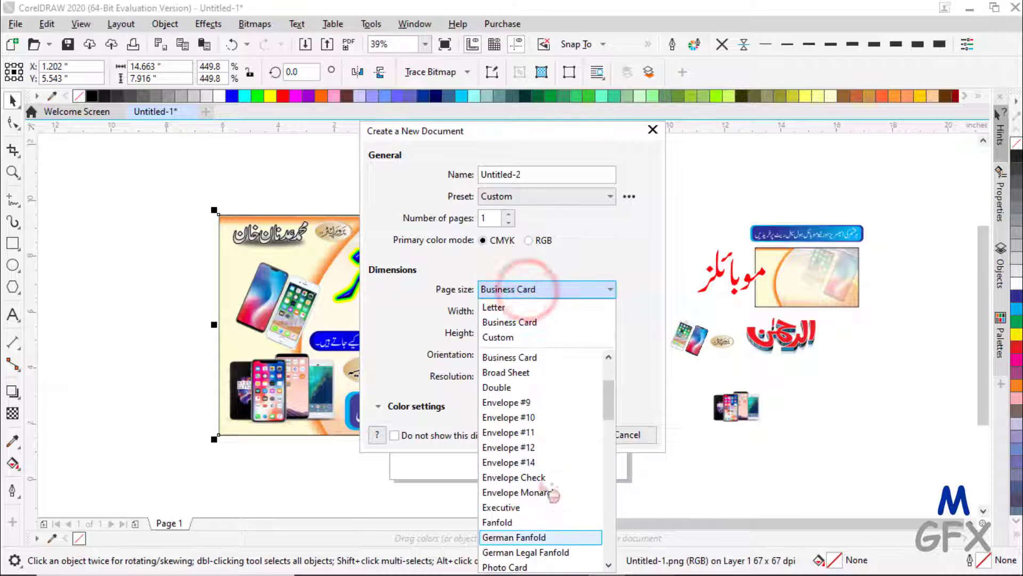
click(452, 285)
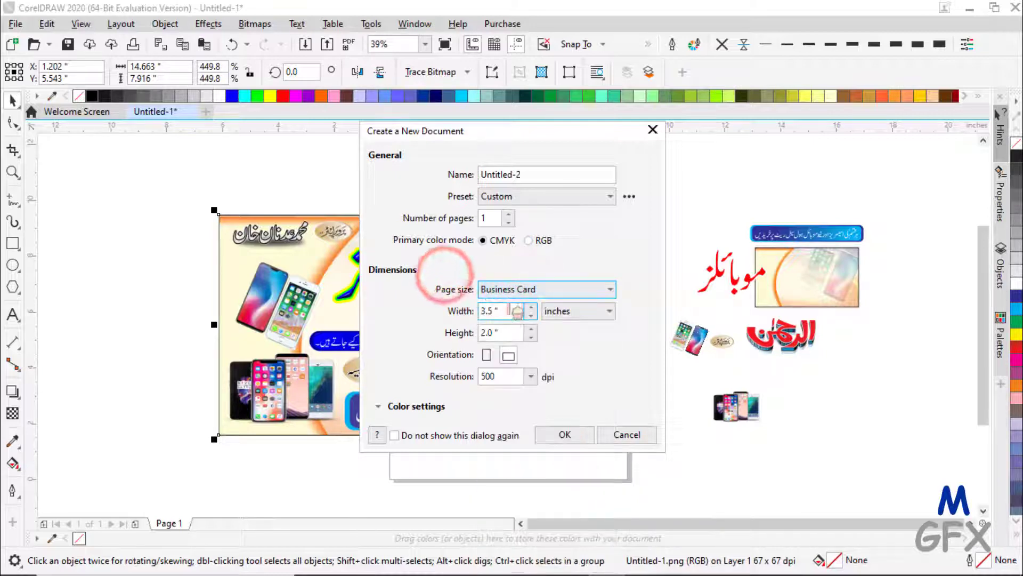
drag(505, 313, 448, 334)
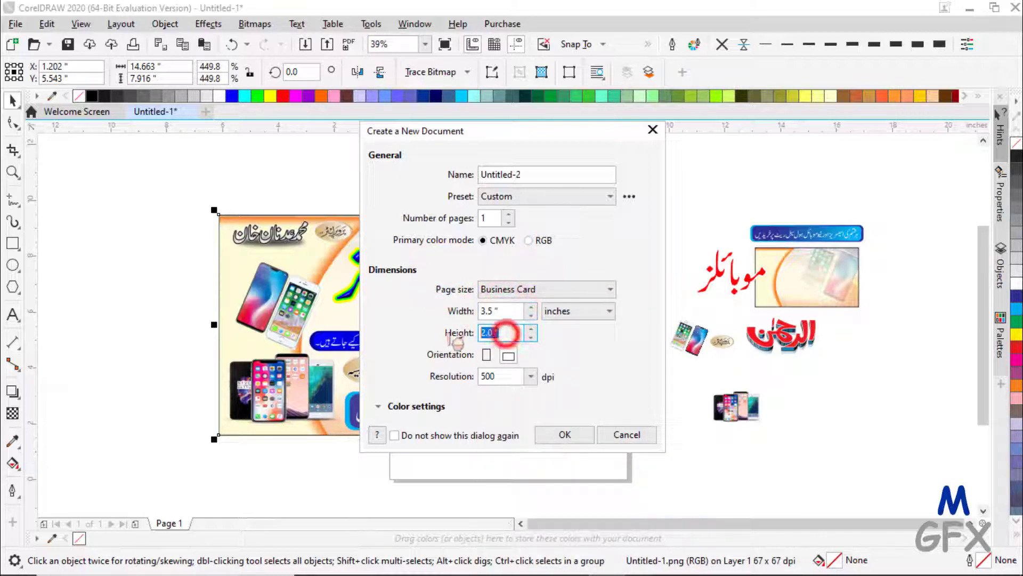
click(511, 377)
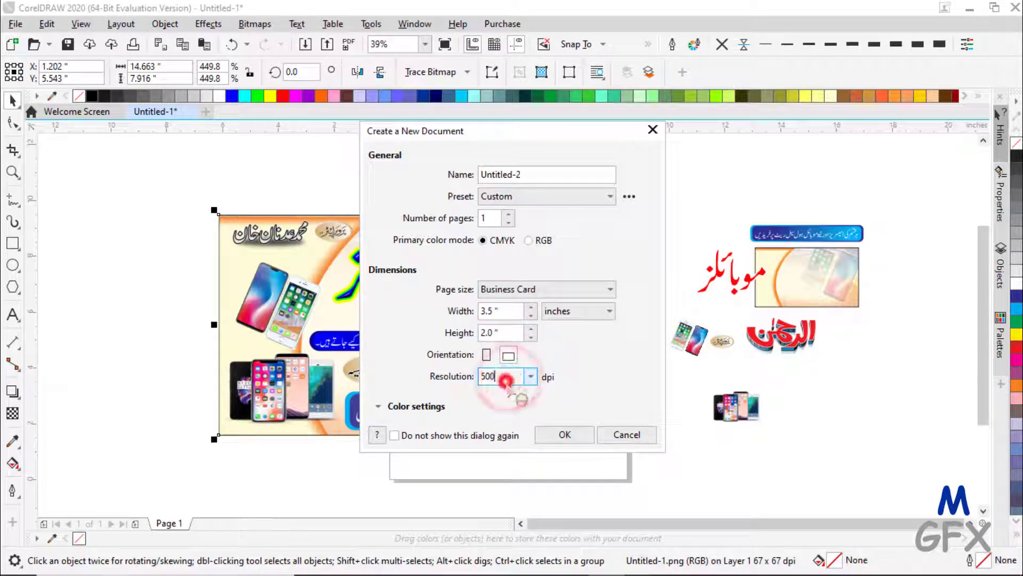
click(564, 434)
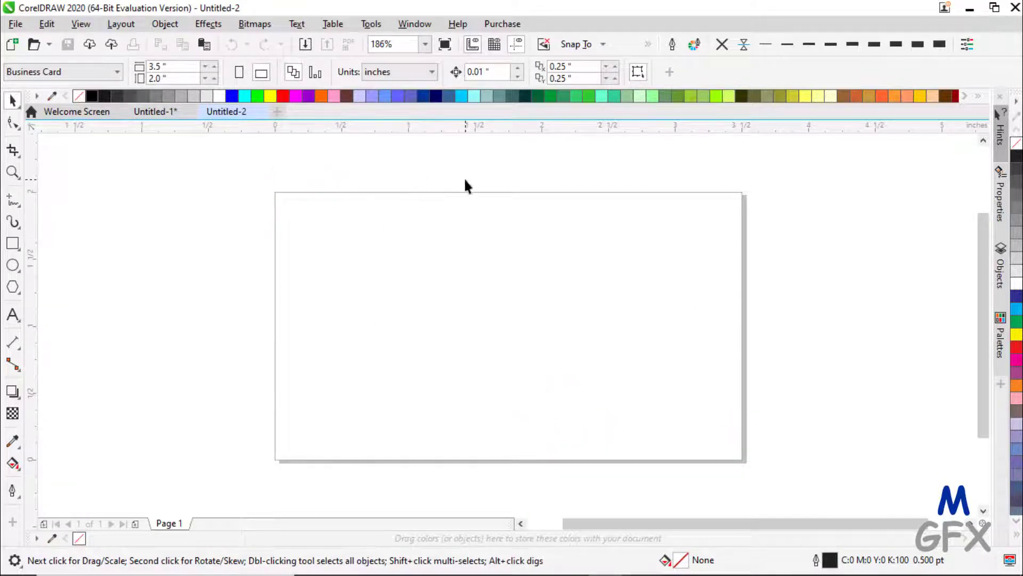
- Copy the seven loose pieces from Untitled-1 and paste them into Untitled-2
click(154, 114)
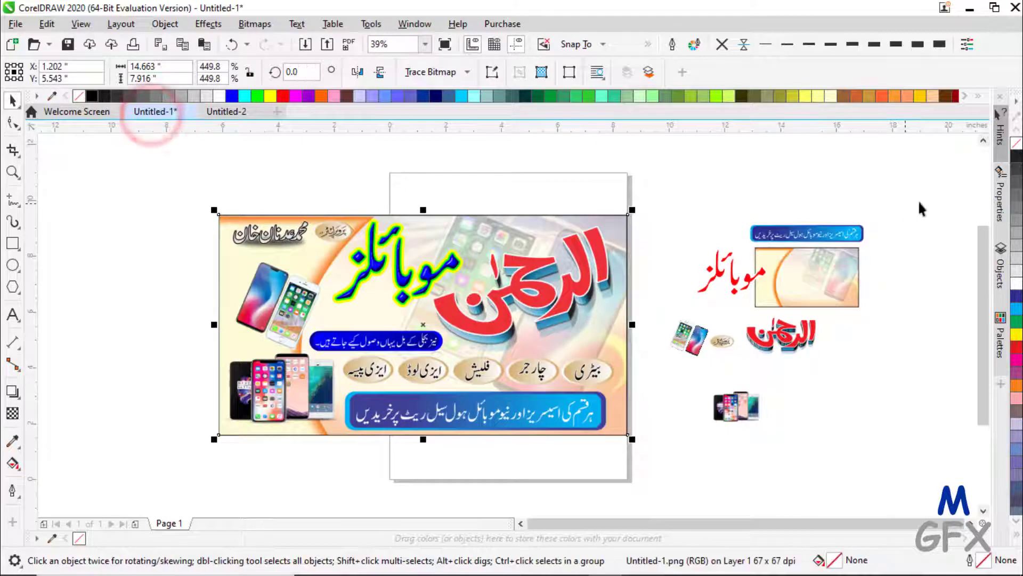
drag(933, 191, 644, 486)
right_click(694, 349)
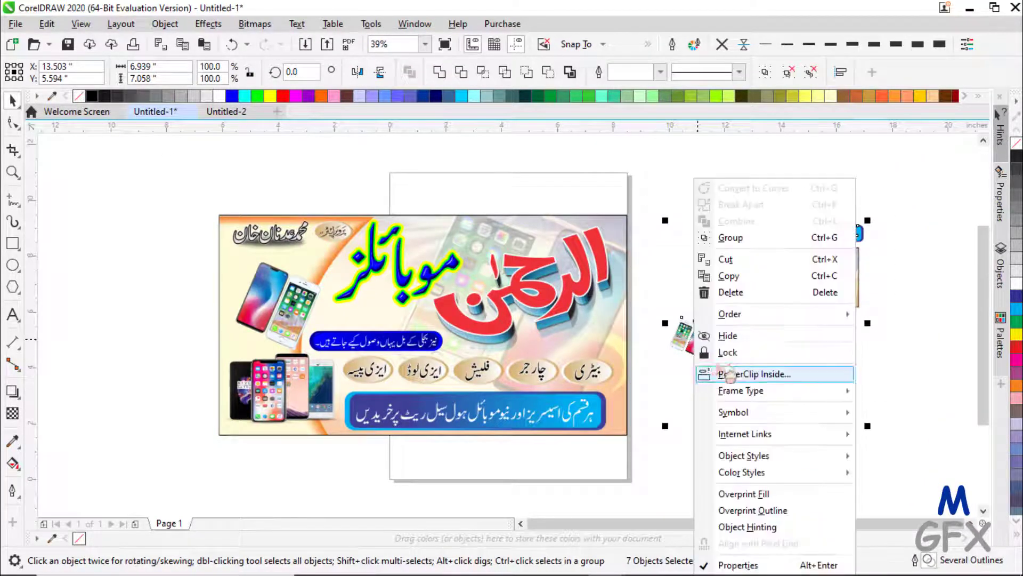
click(730, 277)
click(226, 111)
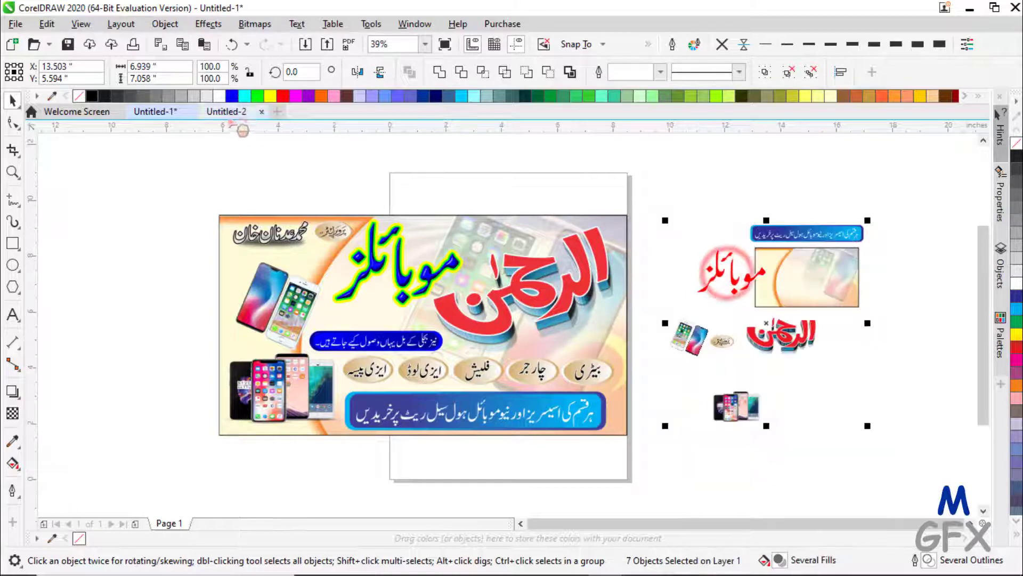
right_click(585, 256)
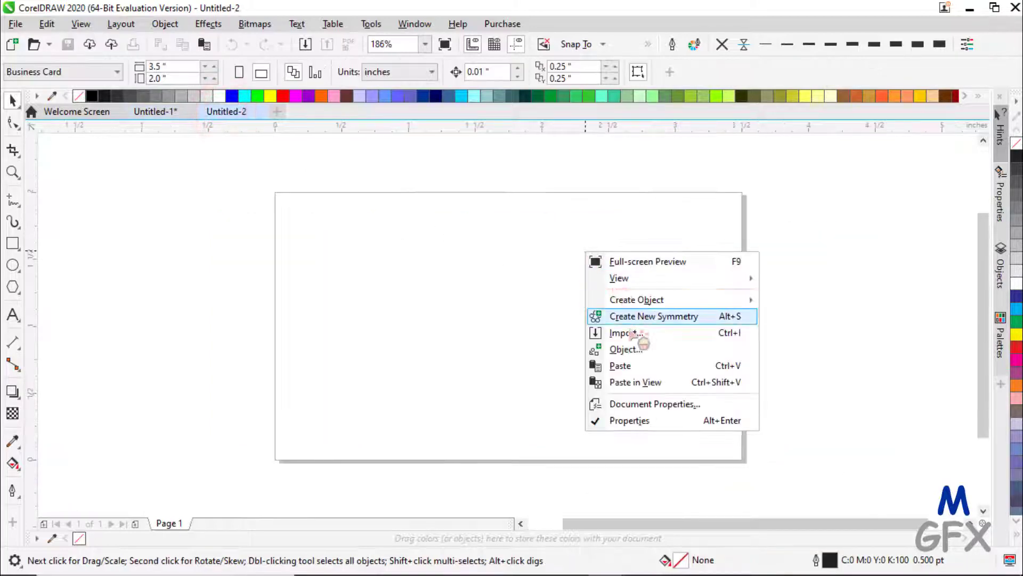
click(620, 366)
- Zoom to fit the pasted pieces, drag them toward the page, then zoom To Page
click(425, 45)
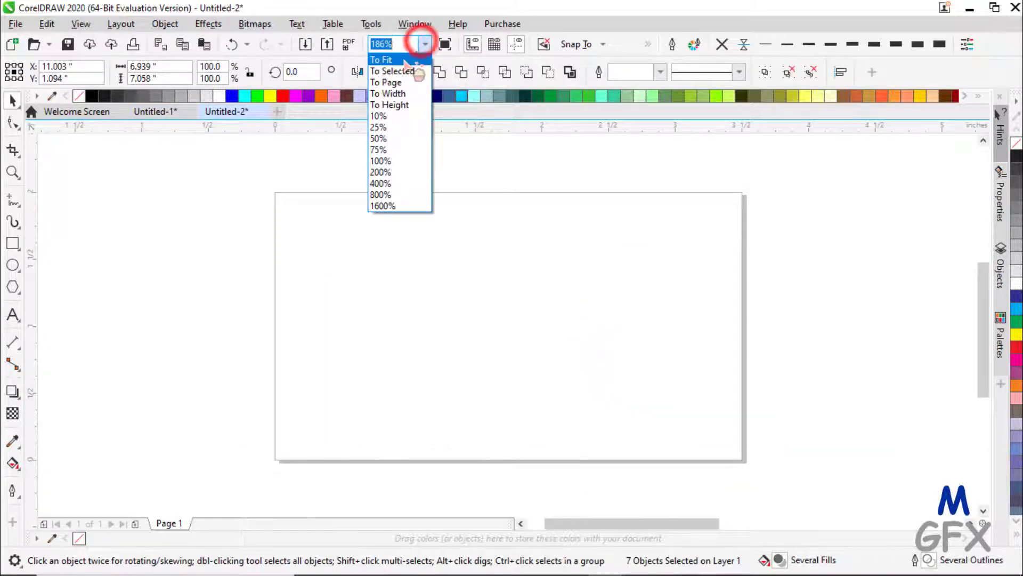
click(397, 60)
drag(549, 352, 348, 355)
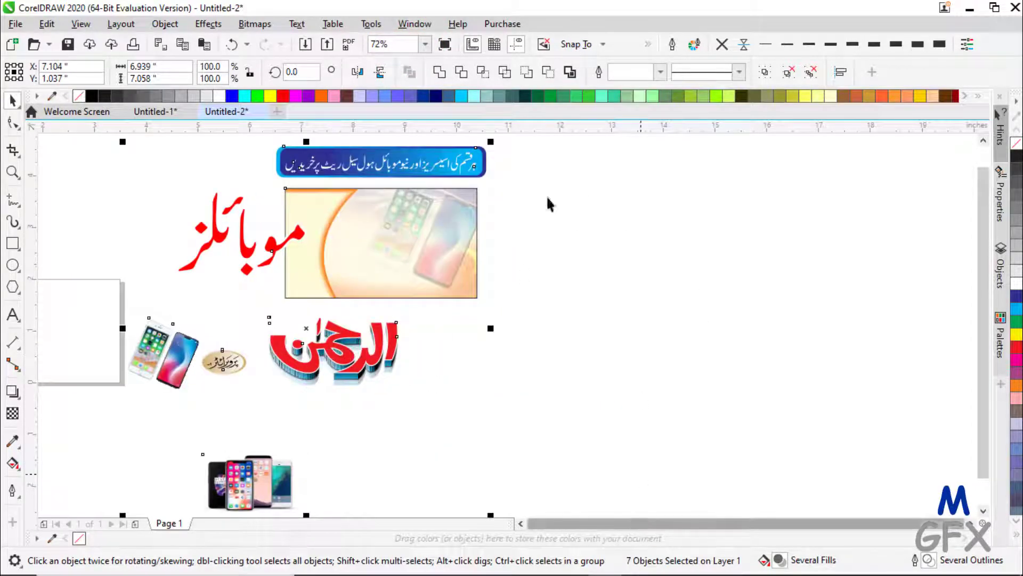
click(441, 44)
click(424, 45)
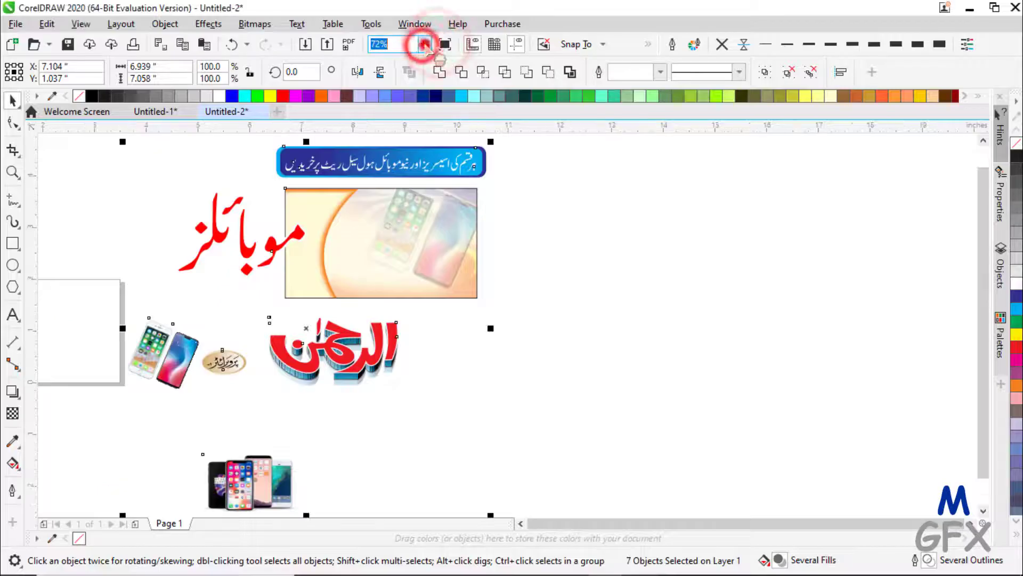
click(425, 44)
click(407, 82)
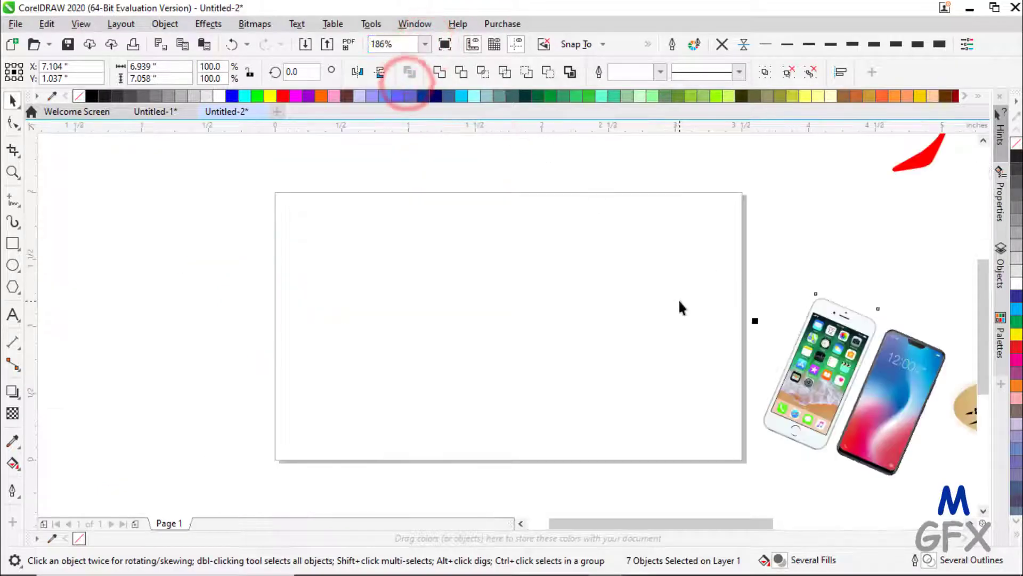
- Select all pasted pieces with Ctrl+A, scale them to about a third, and set them right of the page
scroll(680, 304, down, 3)
click(573, 529)
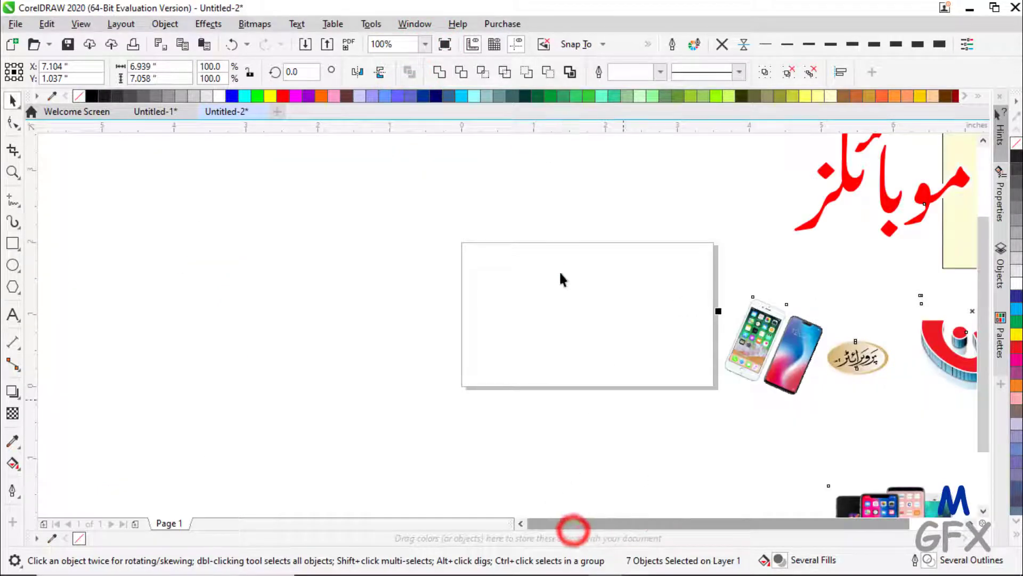
click(559, 271)
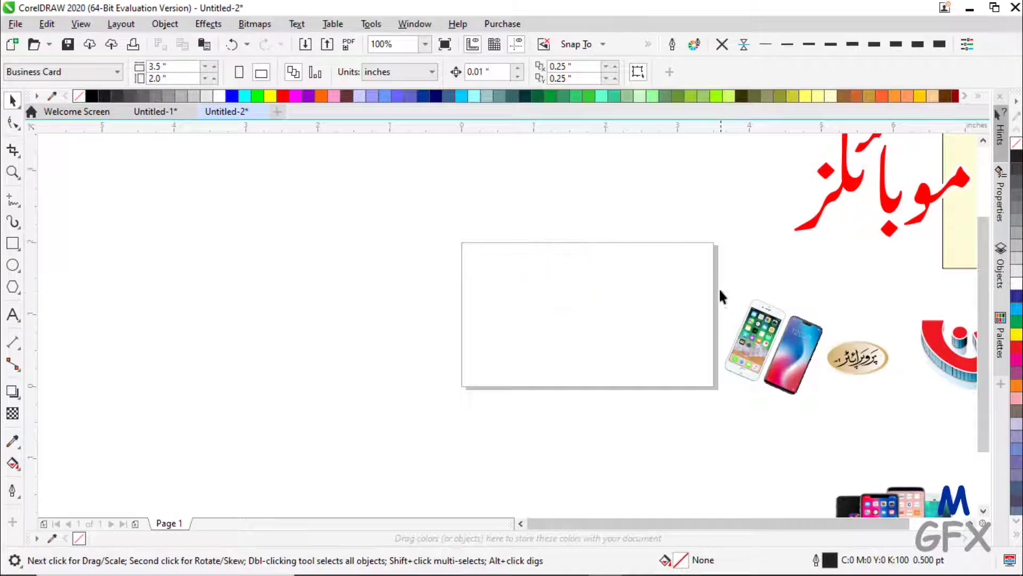
key(ctrl+a)
scroll(870, 324, down, 2)
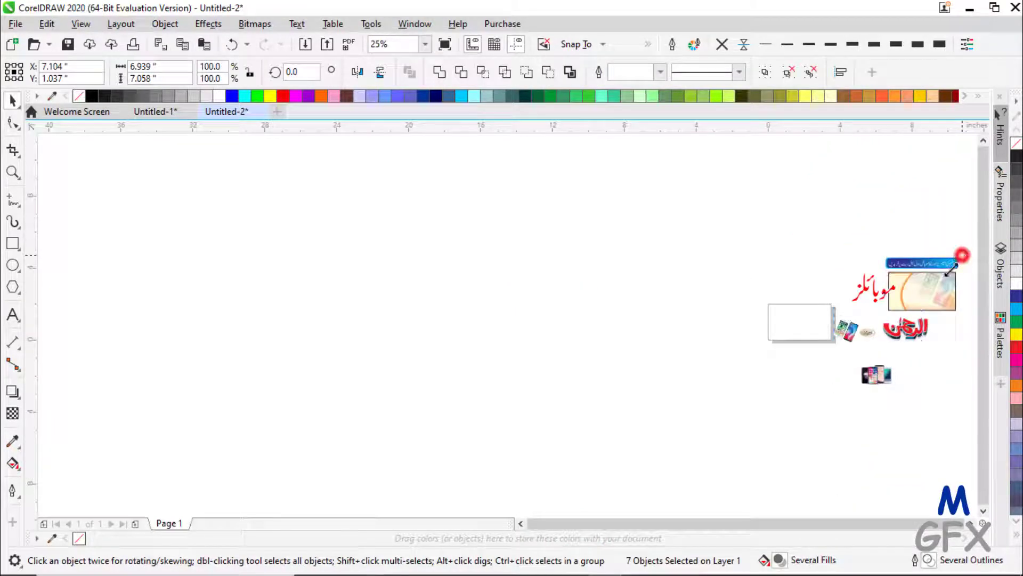
drag(951, 269, 868, 314)
scroll(876, 308, up, 2)
click(607, 260)
click(589, 329)
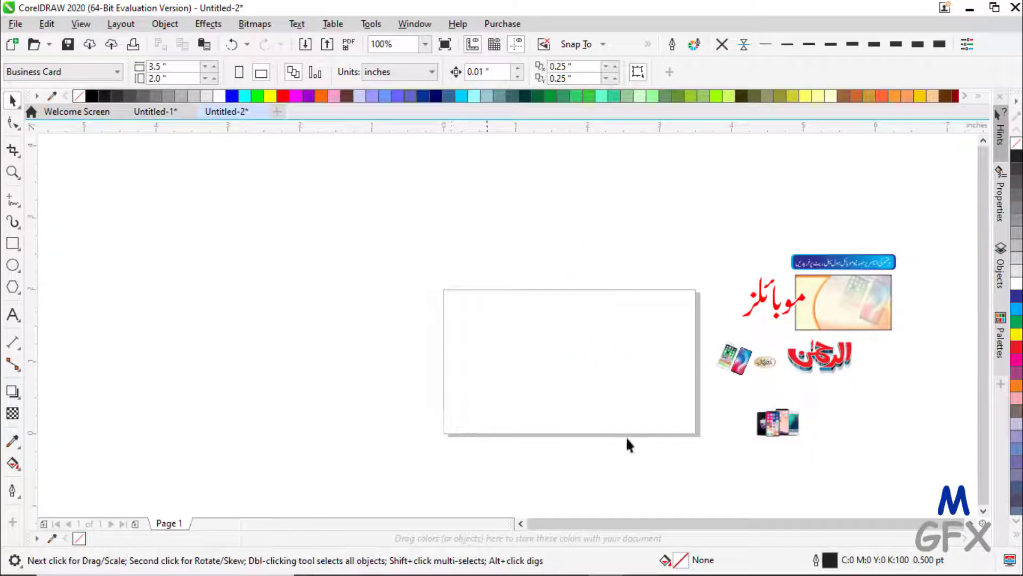
click(868, 291)
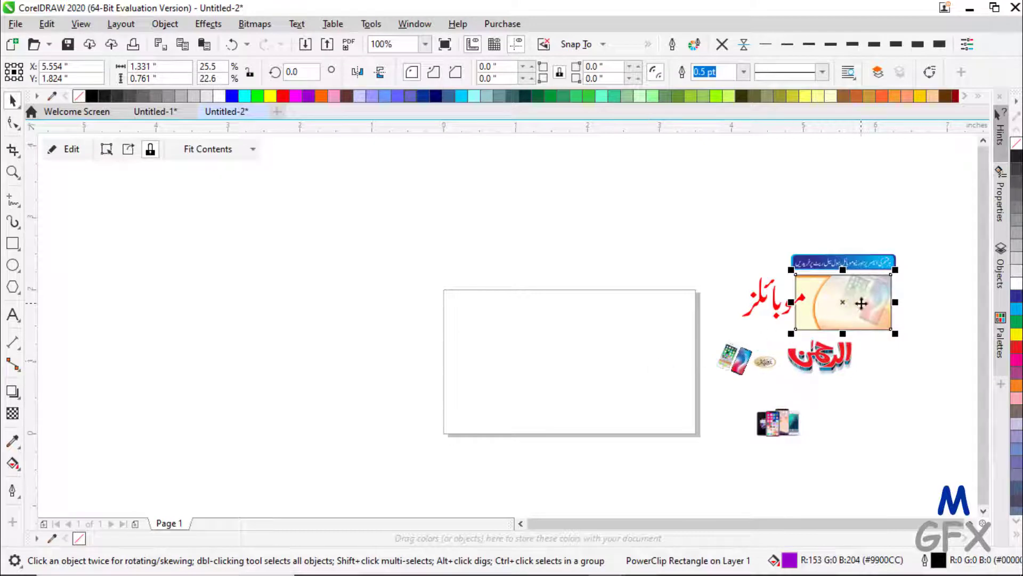
- Move the phone background above the page and edit its PowerClip to shift the orange curved shape
drag(862, 303, 585, 226)
scroll(586, 224, up, 1)
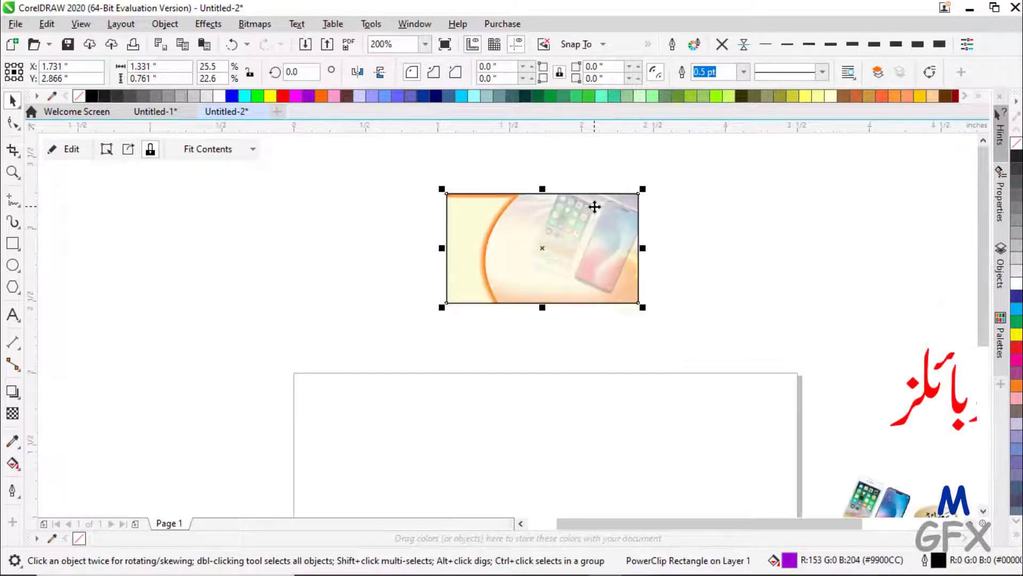
scroll(577, 219, up, 1)
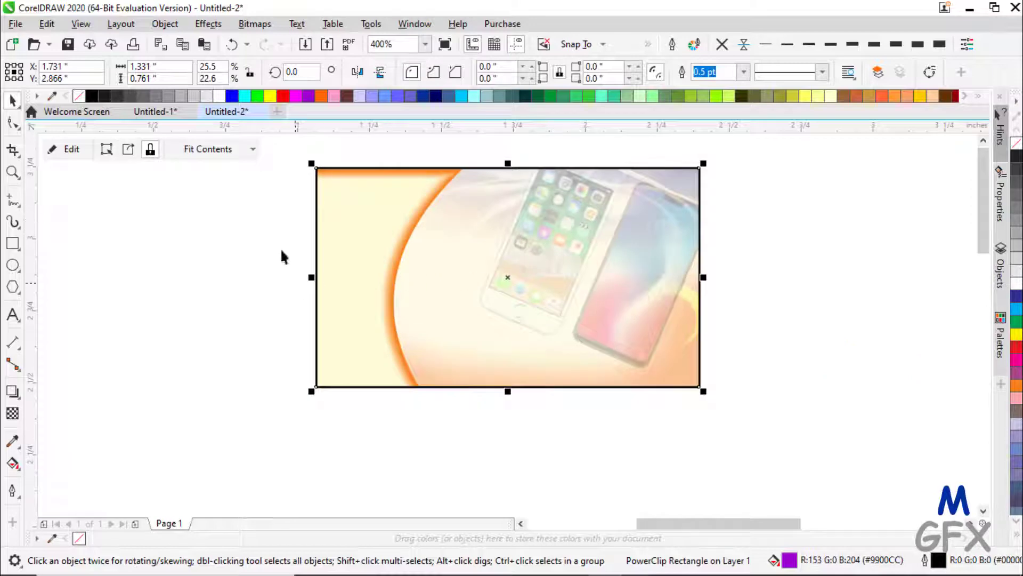
click(74, 152)
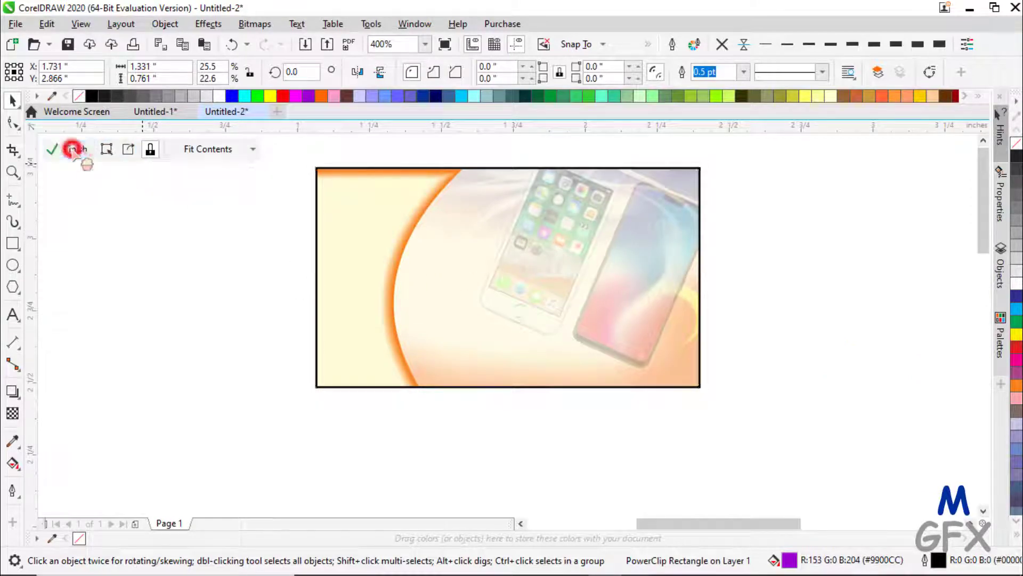
click(352, 269)
mouse_move(350, 235)
mouse_down()
mouse_move(206, 251)
mouse_move(176, 243)
mouse_move(349, 233)
mouse_up()
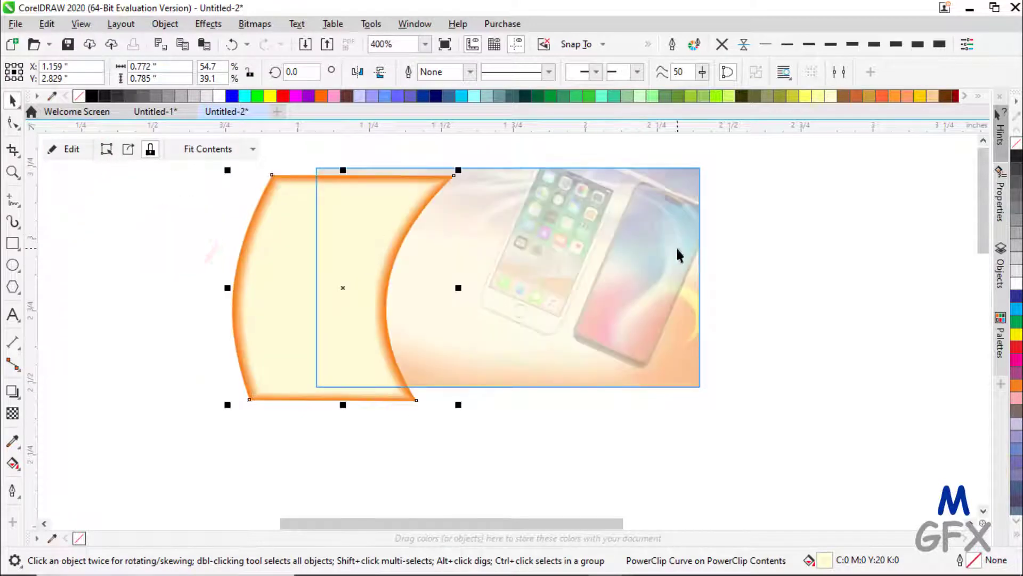
click(494, 242)
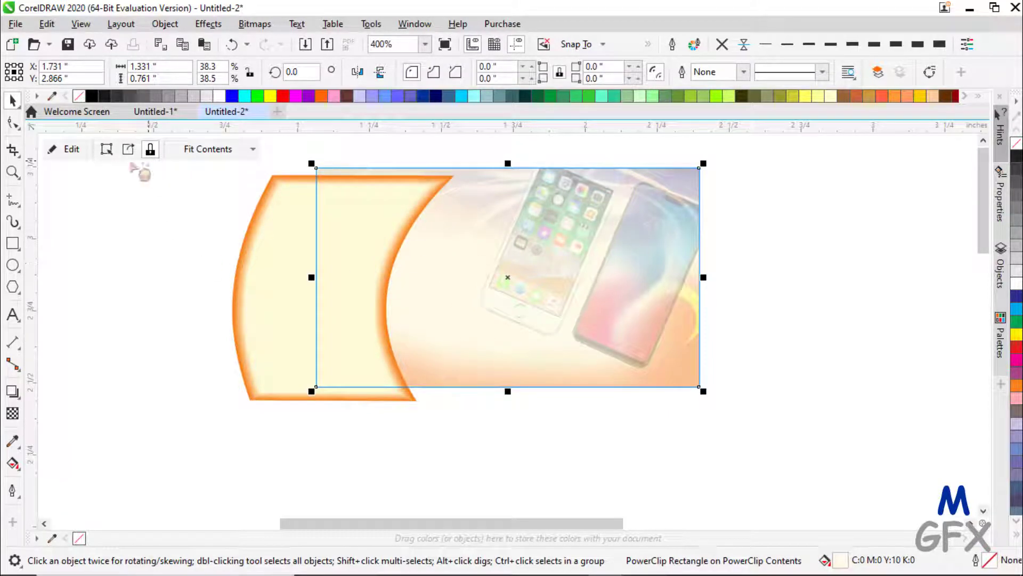
- Select the phone pictures, orange swirl and top picture inside the card's PowerClip contents
click(65, 150)
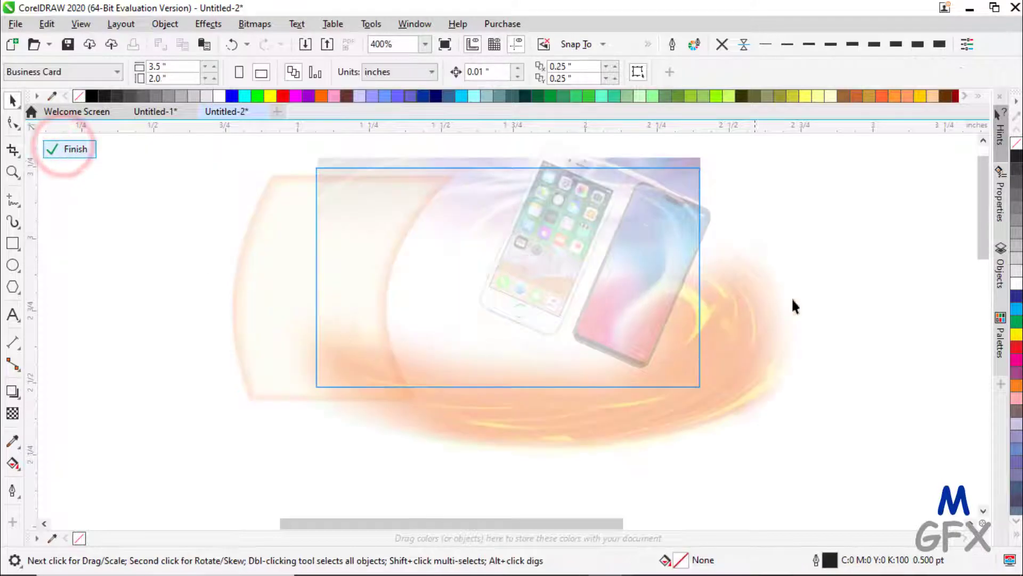
click(834, 275)
click(655, 270)
click(556, 244)
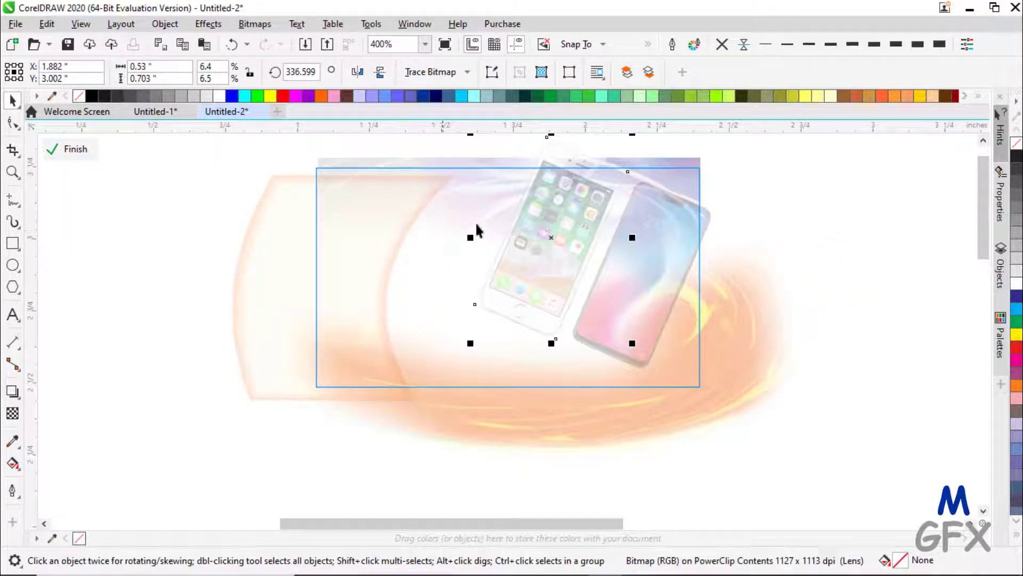
click(534, 420)
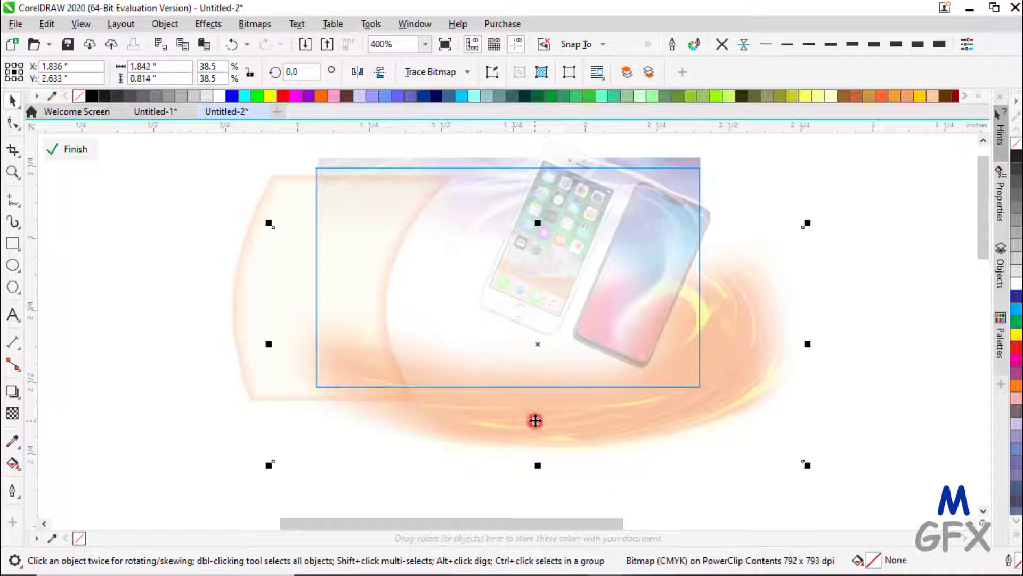
click(690, 161)
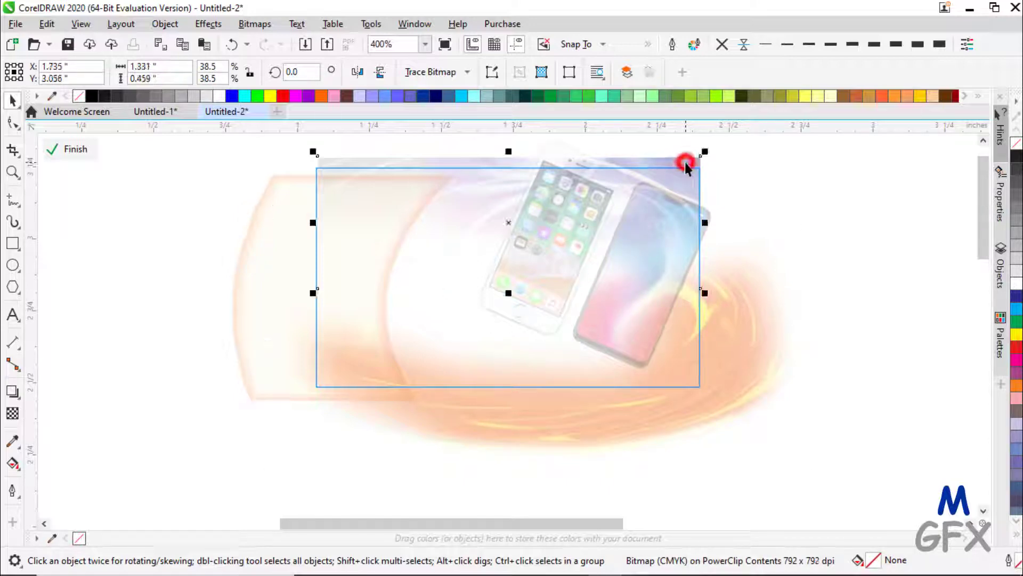
- Finish PowerClip editing and undo four times until the orange arc sits inside the rectangle
click(75, 152)
click(231, 45)
click(232, 45)
click(231, 45)
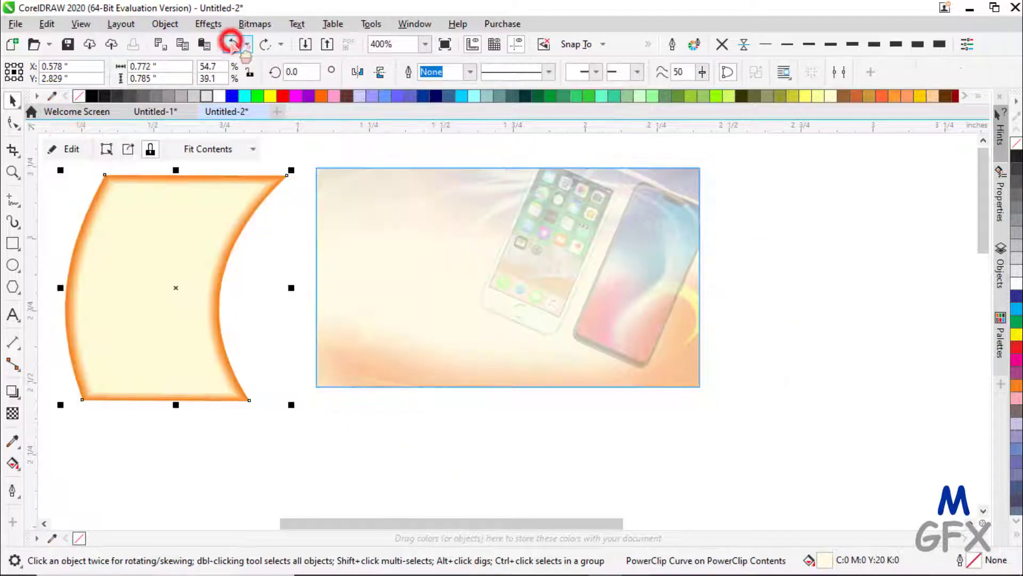
click(232, 44)
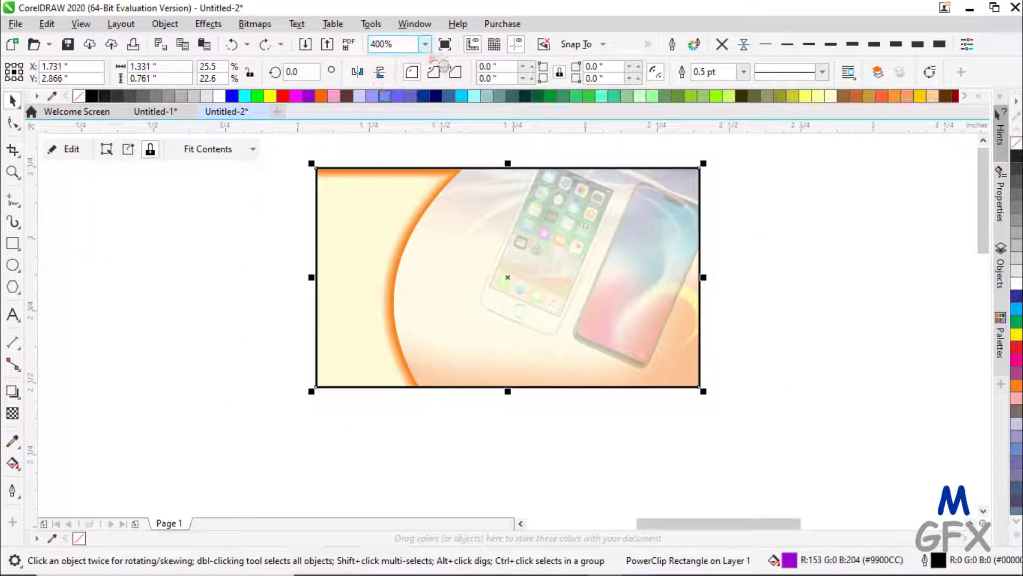
- Move the phone-image PowerClip down onto the page and set its width to 3.5 inches
click(425, 45)
click(408, 57)
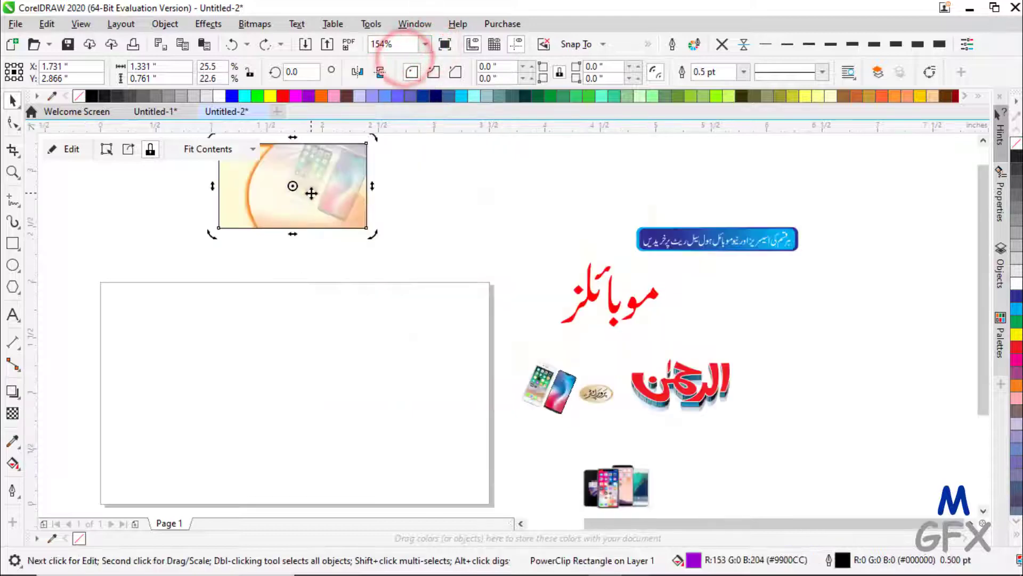
click(333, 184)
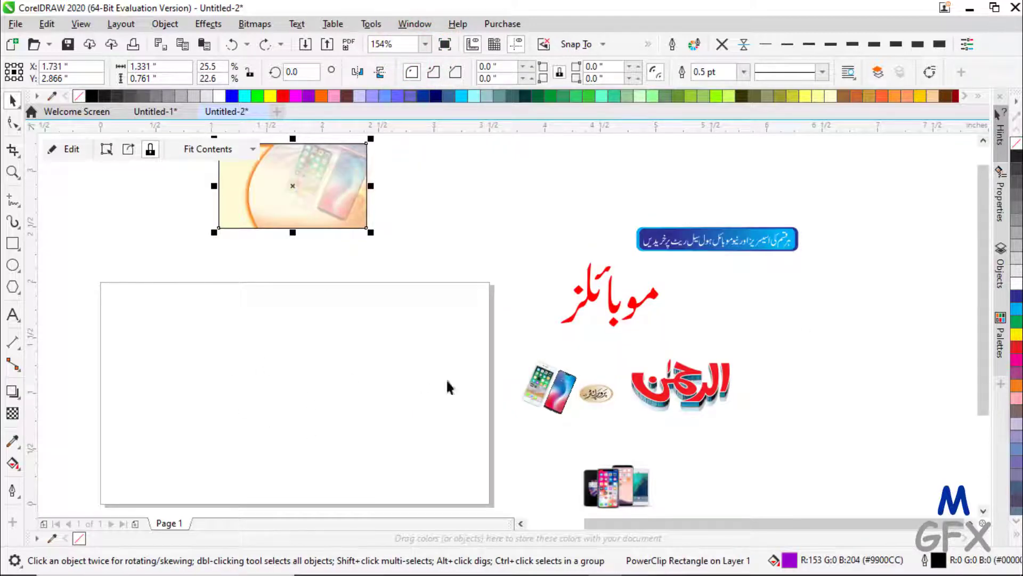
drag(985, 303, 985, 317)
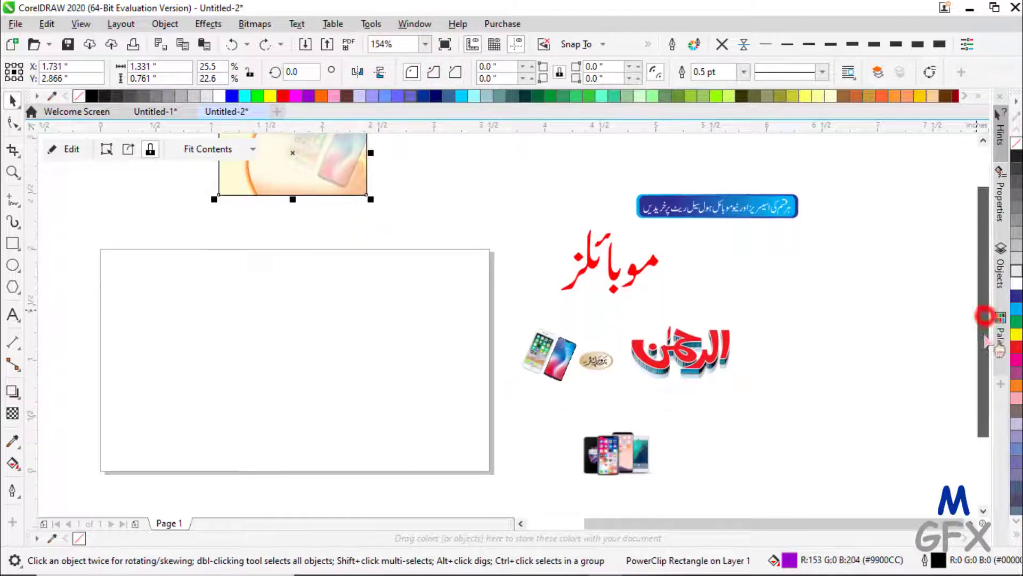
click(274, 294)
click(305, 165)
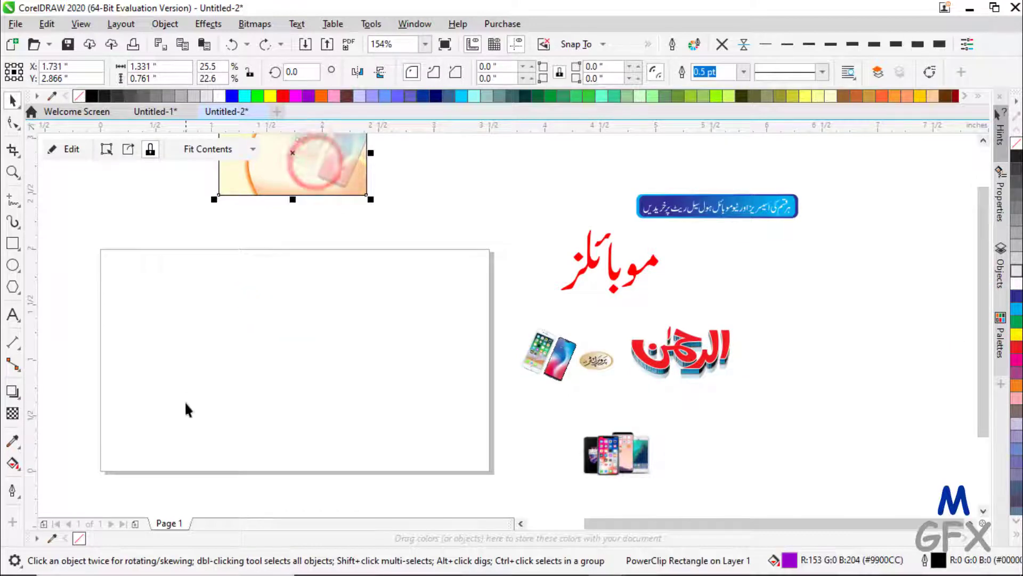
drag(314, 168, 303, 381)
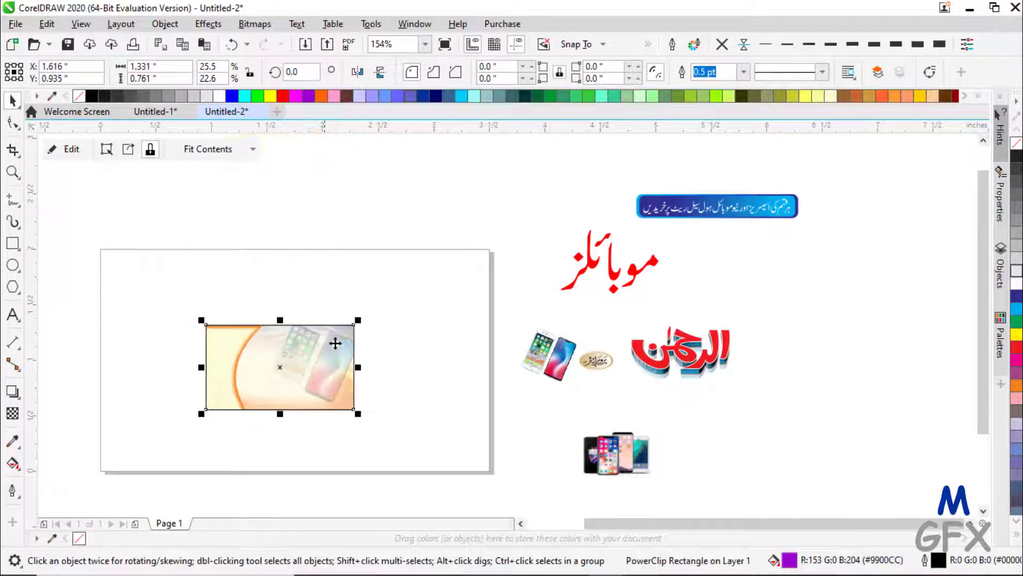
click(160, 66)
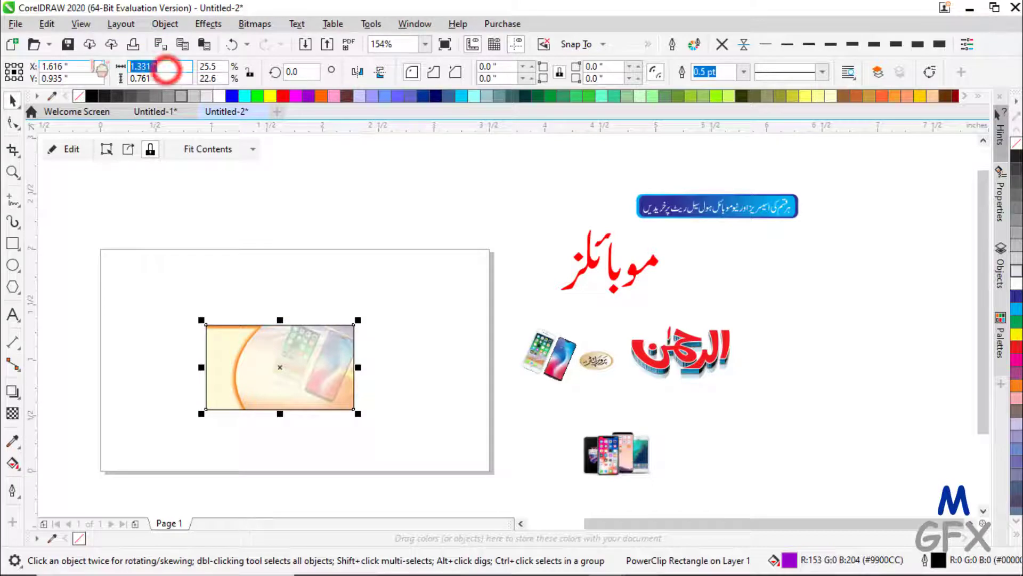
text(3.5)
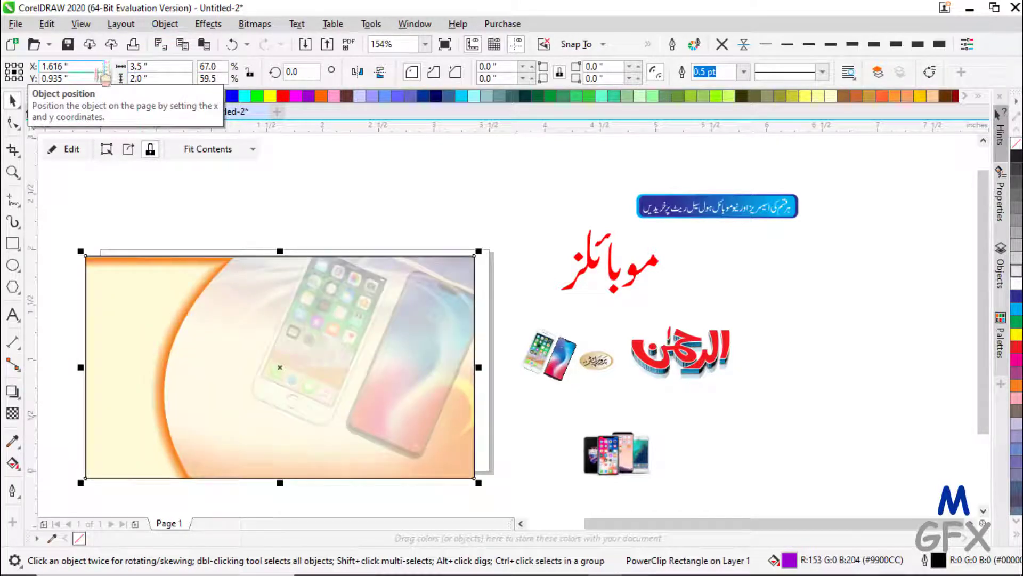
text(p)
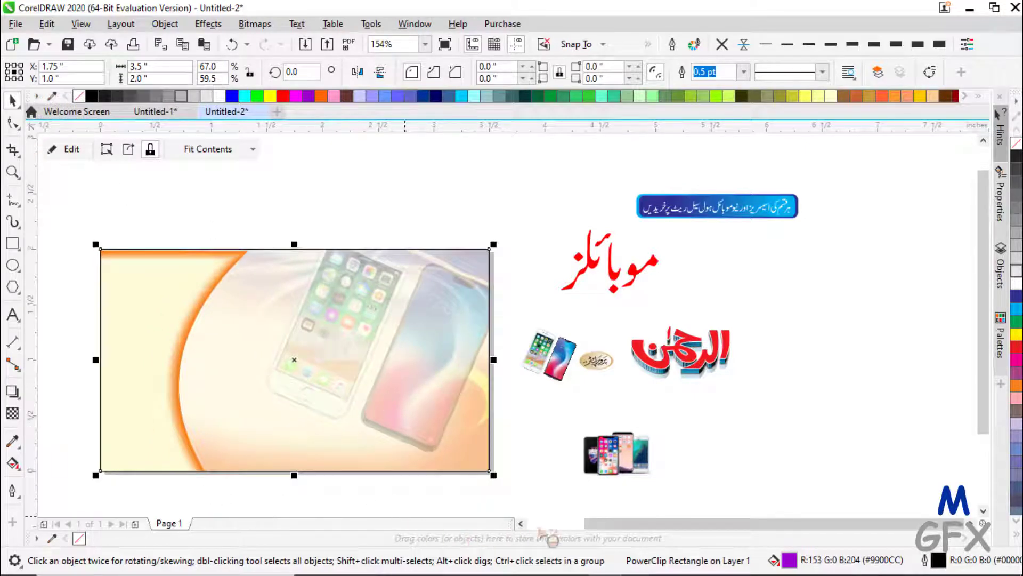
- Enlarge the red-and-blue Urdu logo and move it onto the card's upper right
drag(594, 522, 560, 528)
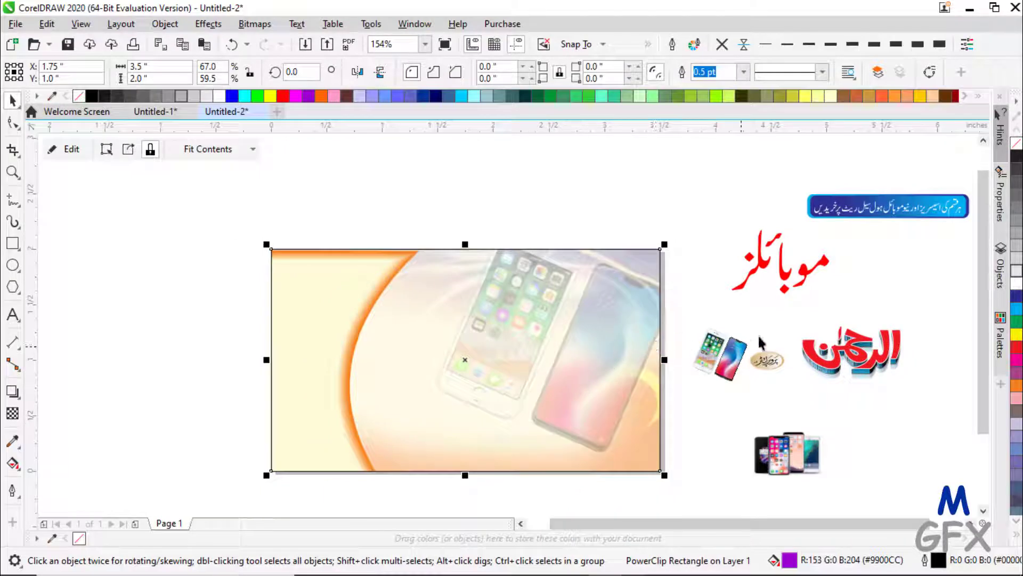
click(854, 360)
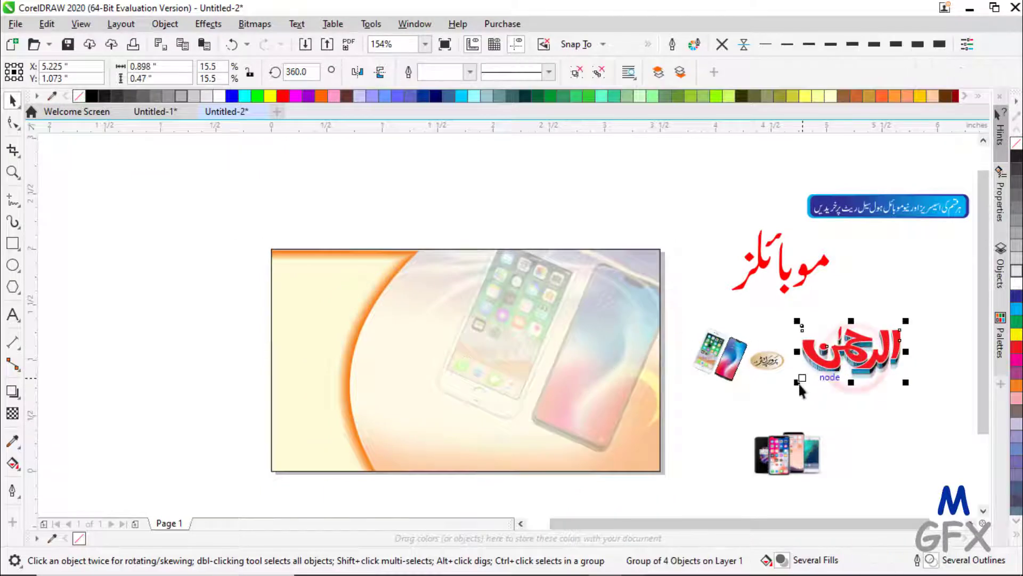
drag(798, 384, 781, 395)
drag(782, 395, 728, 421)
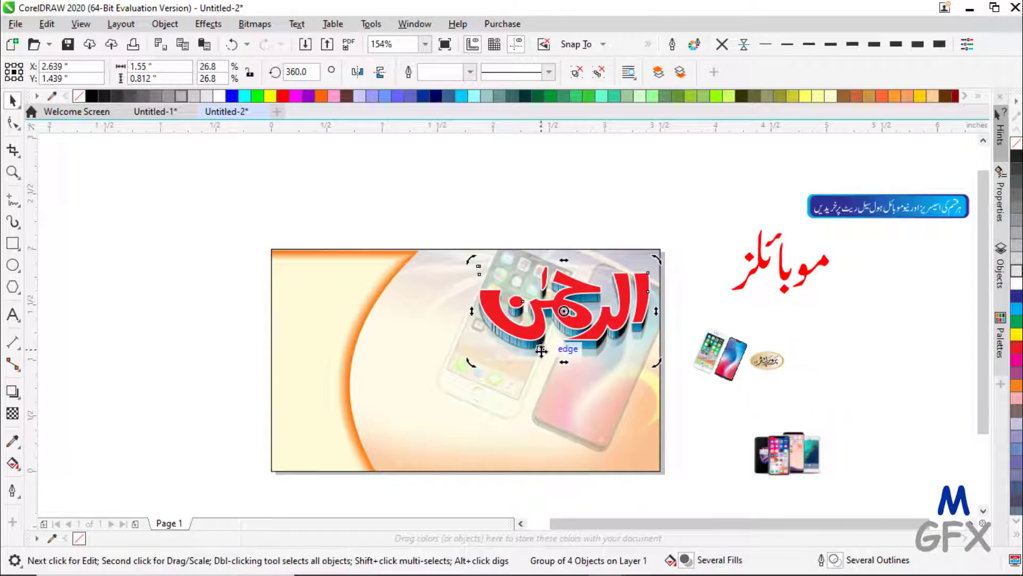
- Tilt the logo about 11.5° and nudge it into position on the card
click(577, 327)
click(577, 326)
click(577, 326)
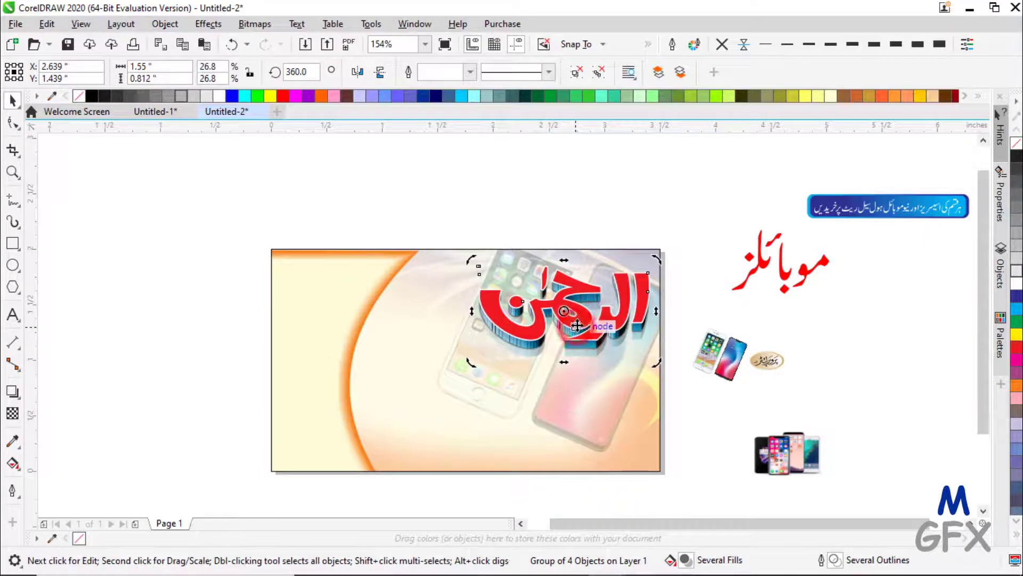
click(577, 323)
drag(577, 323, 582, 340)
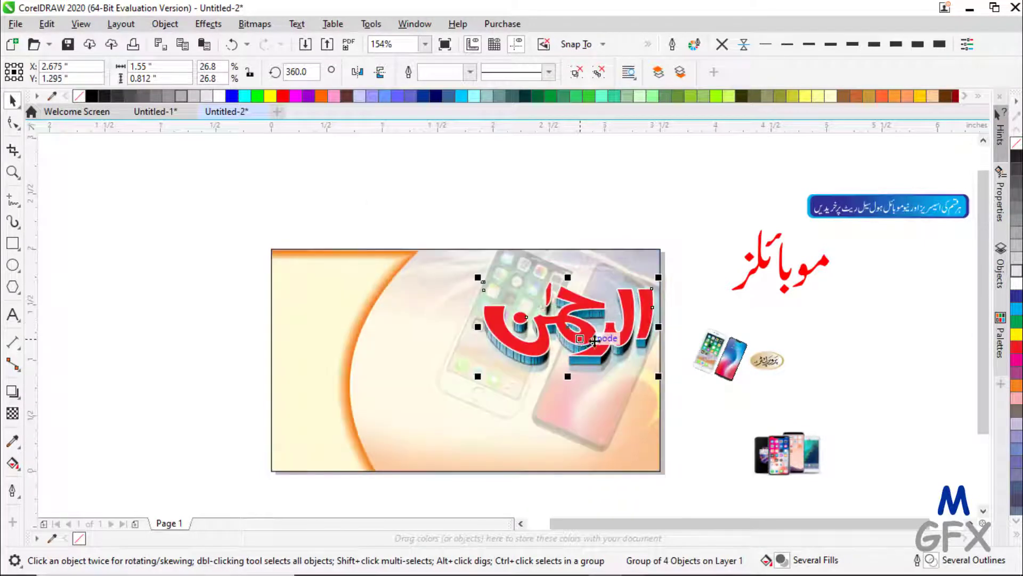
click(586, 329)
drag(667, 279, 659, 246)
click(616, 324)
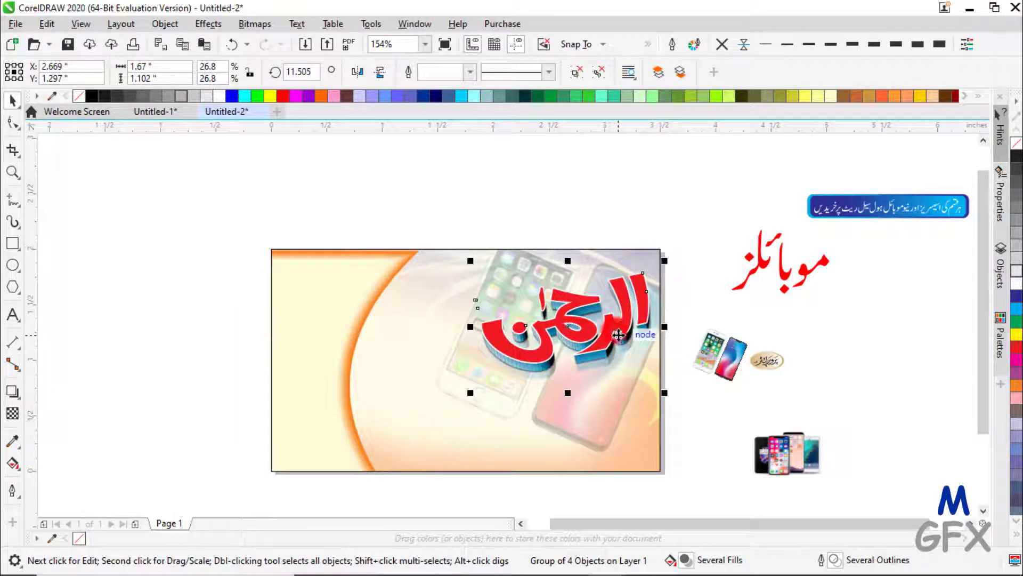
click(616, 324)
drag(616, 324, 616, 314)
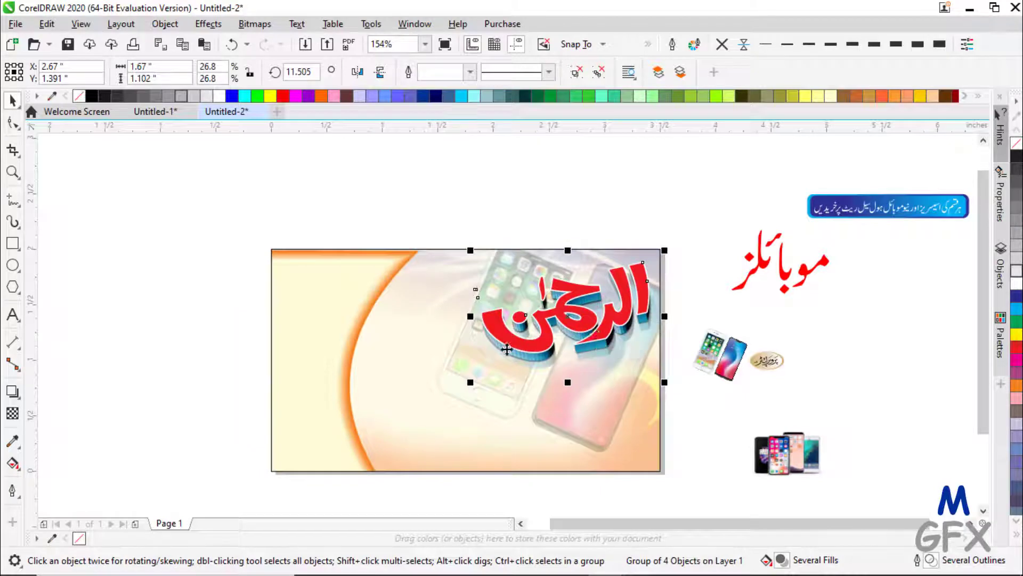
click(805, 273)
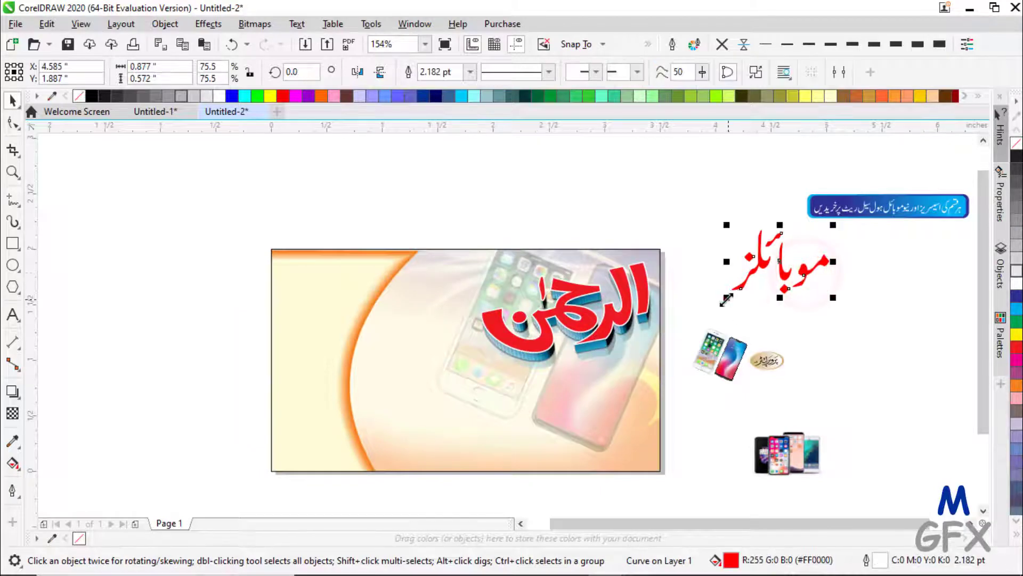
- Scale the Urdu word 'Mobiles', place it left of the title, and fill it dark green (#006633)
drag(726, 299, 698, 323)
drag(772, 290, 421, 356)
drag(482, 291, 468, 299)
drag(358, 370, 367, 362)
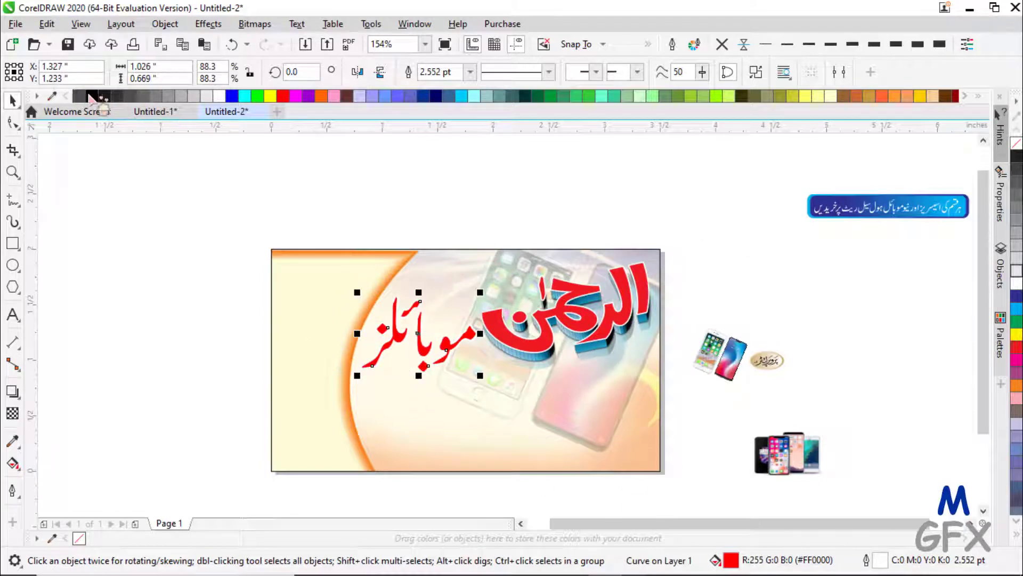
click(230, 97)
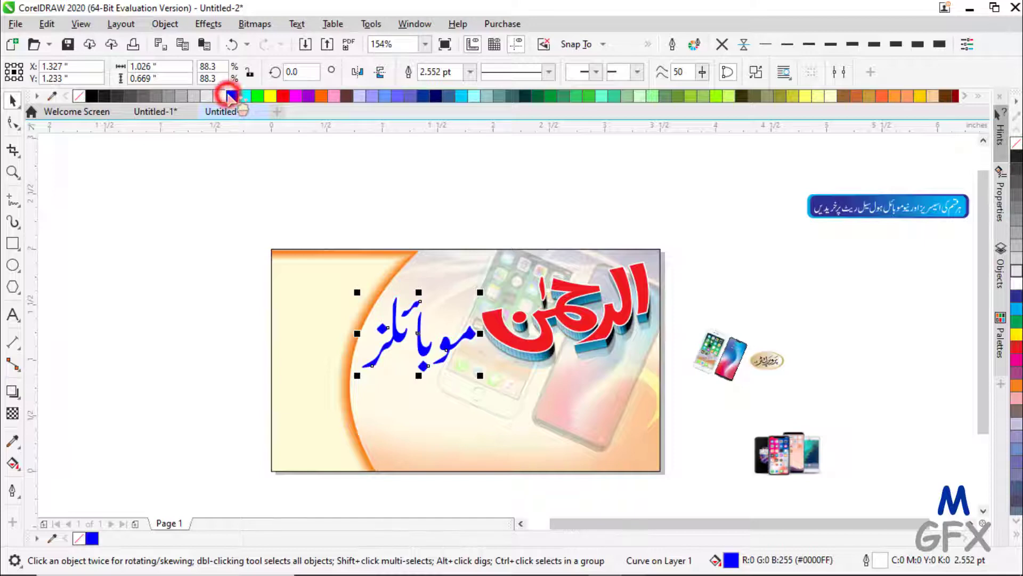
click(258, 96)
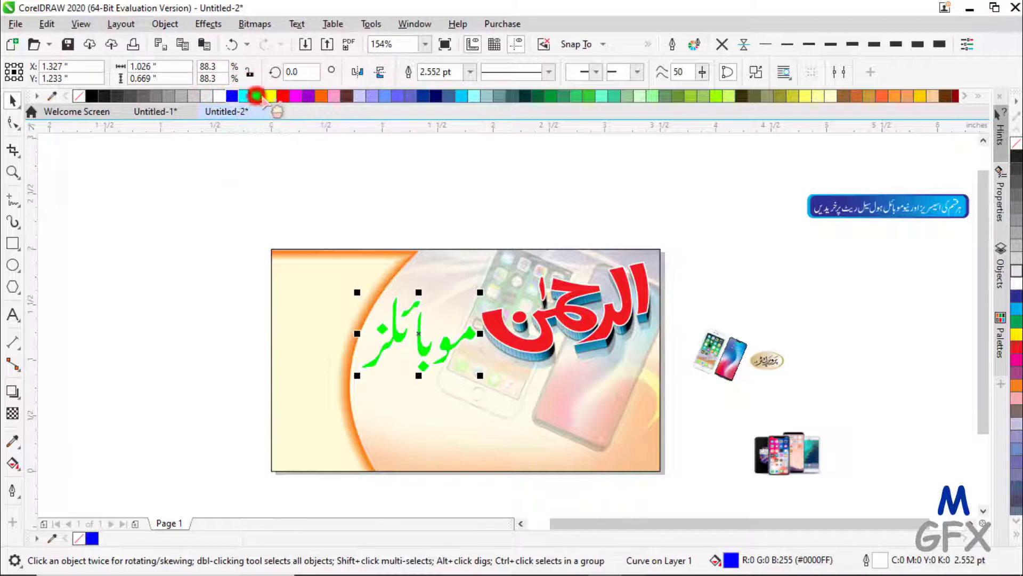
click(538, 97)
scroll(421, 361, up, 2)
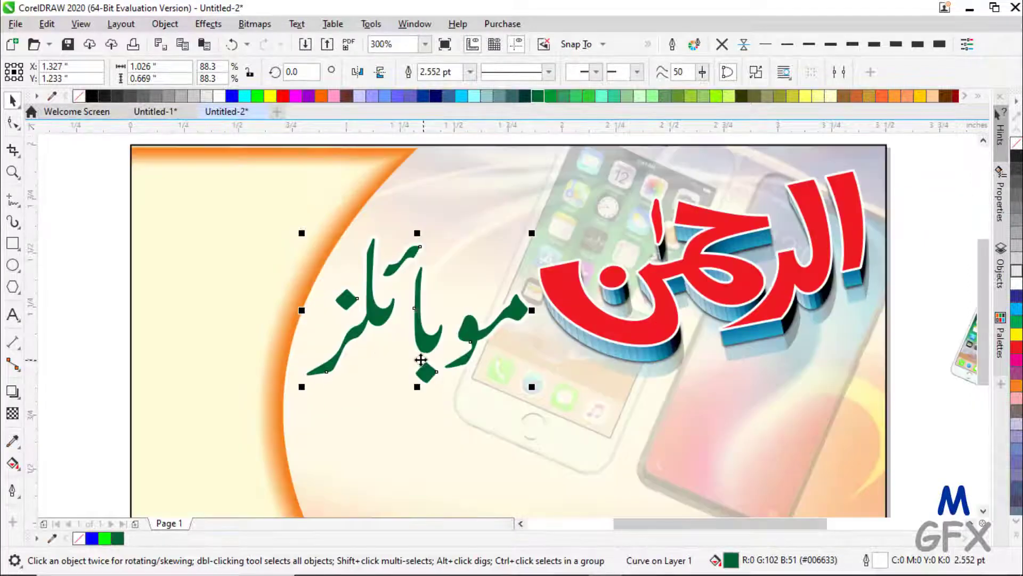
- Reselect the green Urdu word and set its red outline width to 4.0 pt
scroll(421, 360, up, 1)
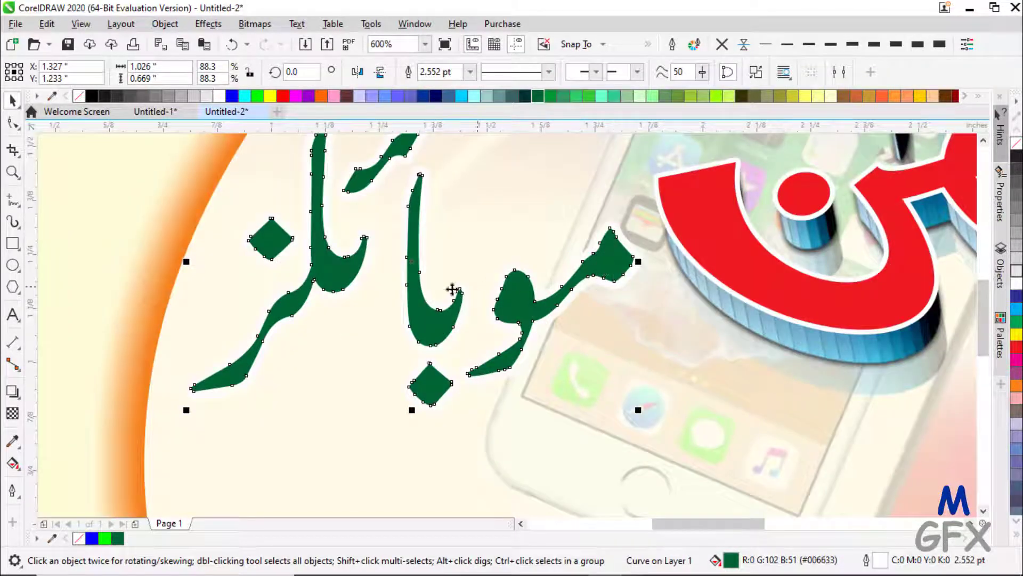
drag(292, 117, 396, 171)
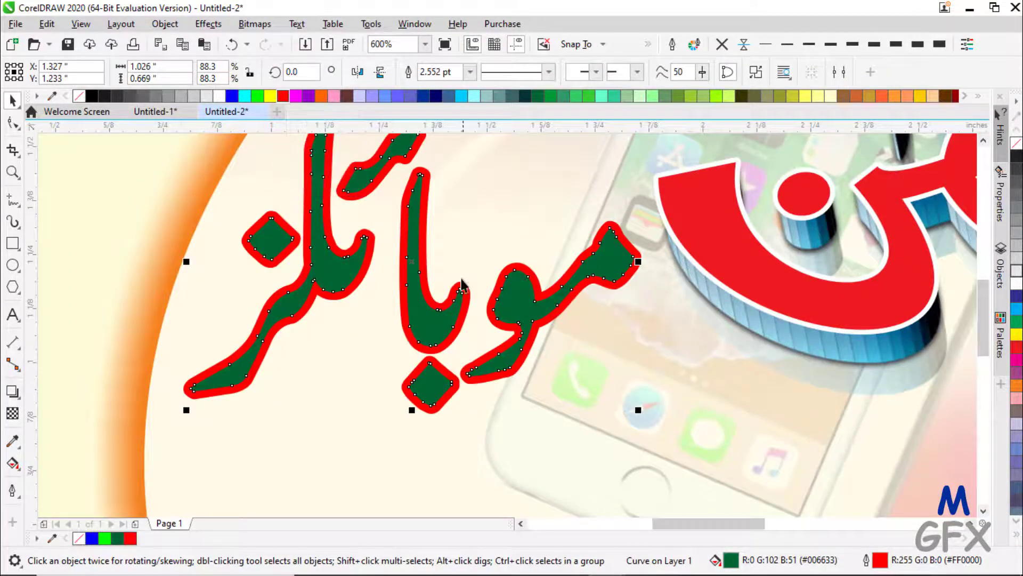
click(435, 320)
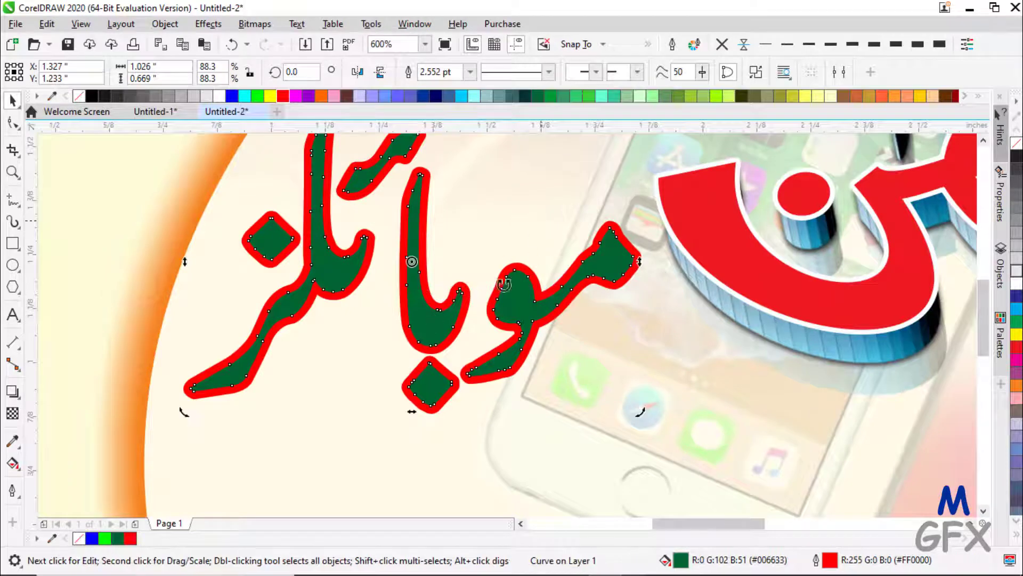
click(562, 483)
click(521, 304)
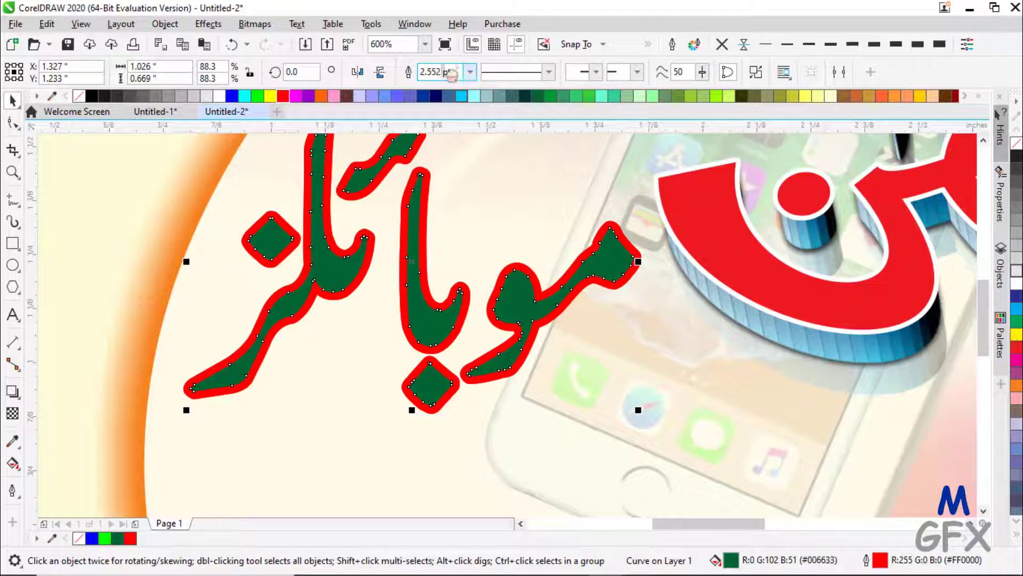
click(470, 71)
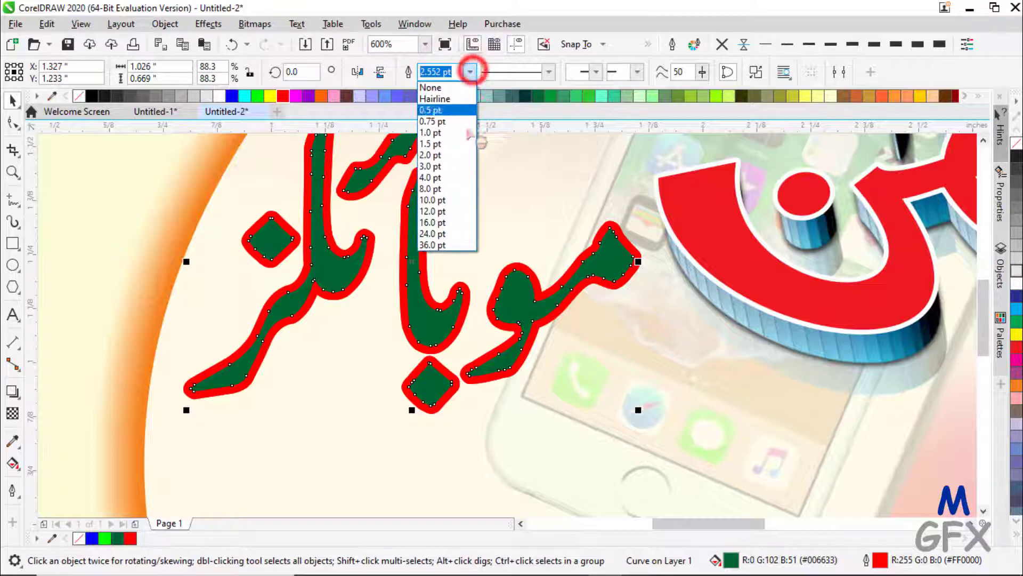
click(457, 178)
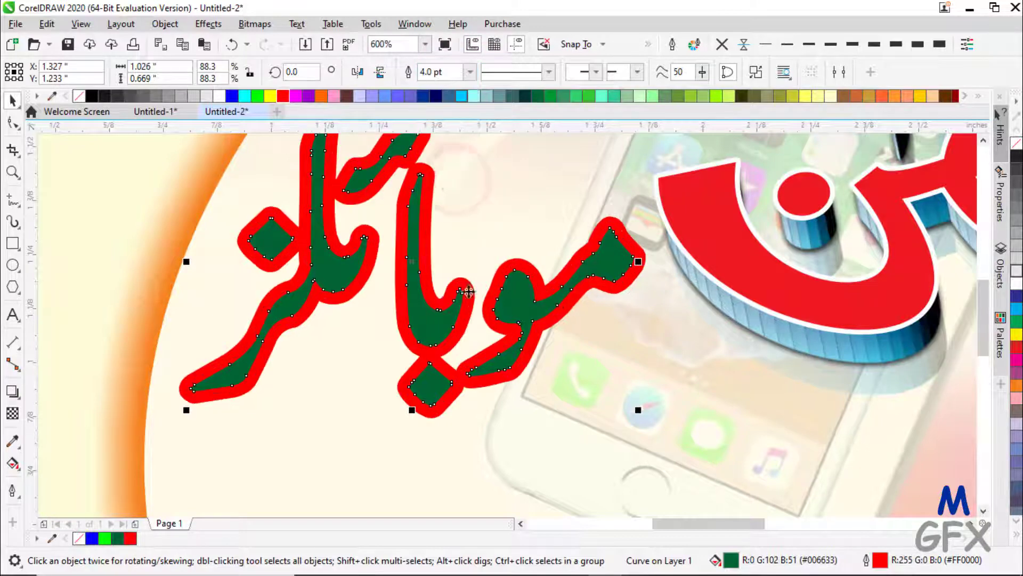
- Make the thick outline yellow, send that copy behind the red-outlined lettering, and reselect the lettering
right_click(271, 96)
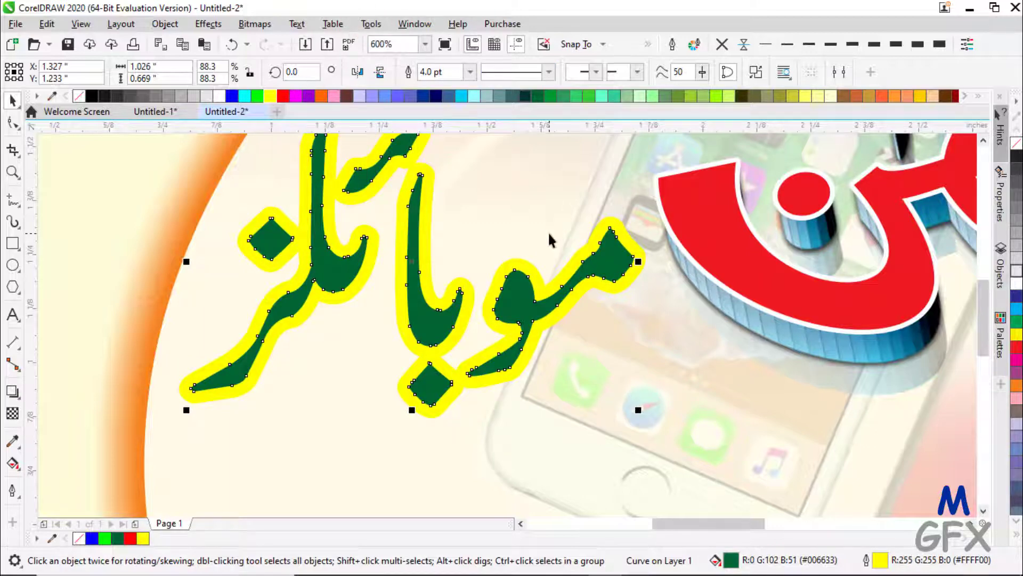
key(ctrl+Page_Down)
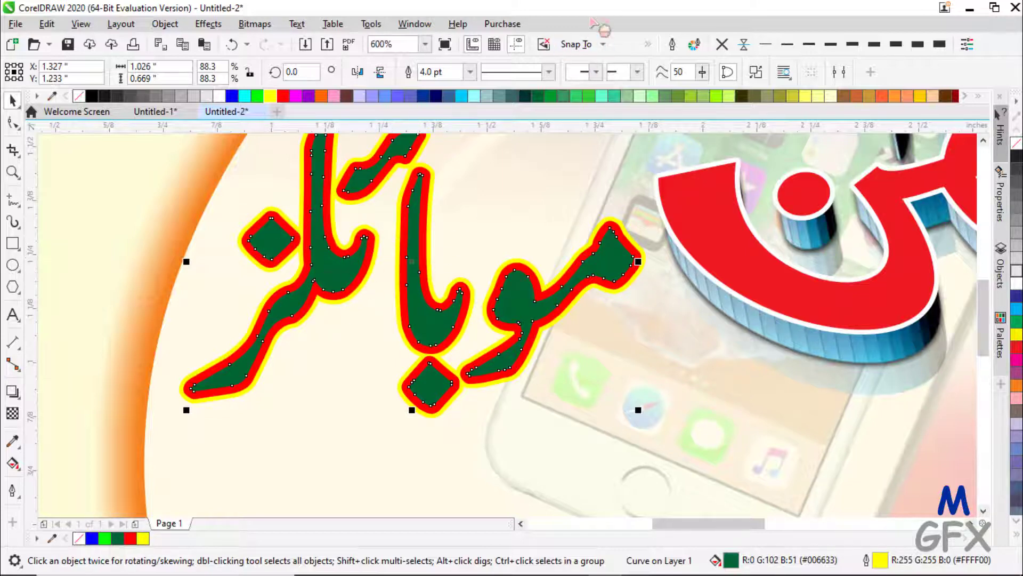
click(670, 408)
click(530, 313)
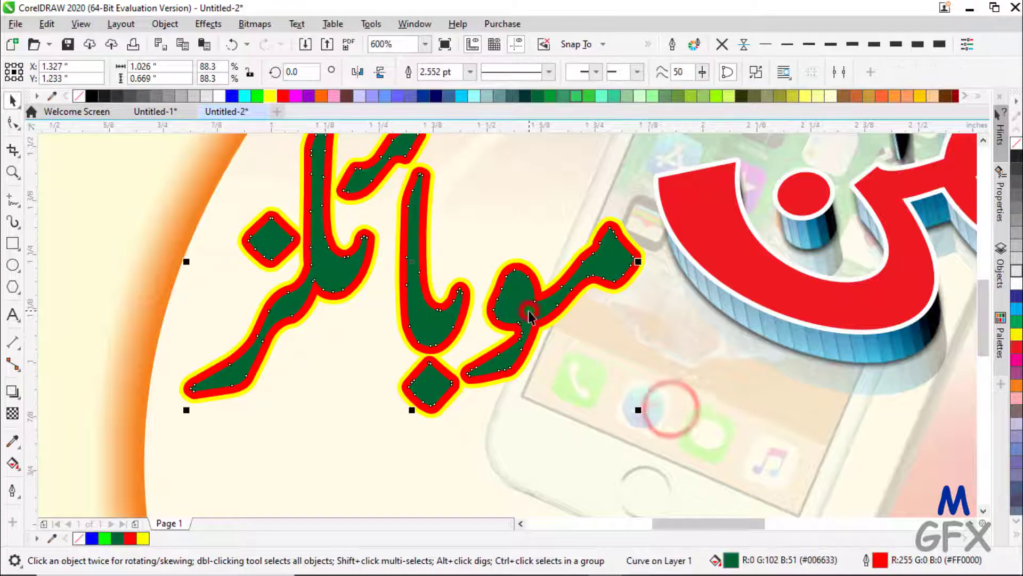
scroll(345, 297, up, 1)
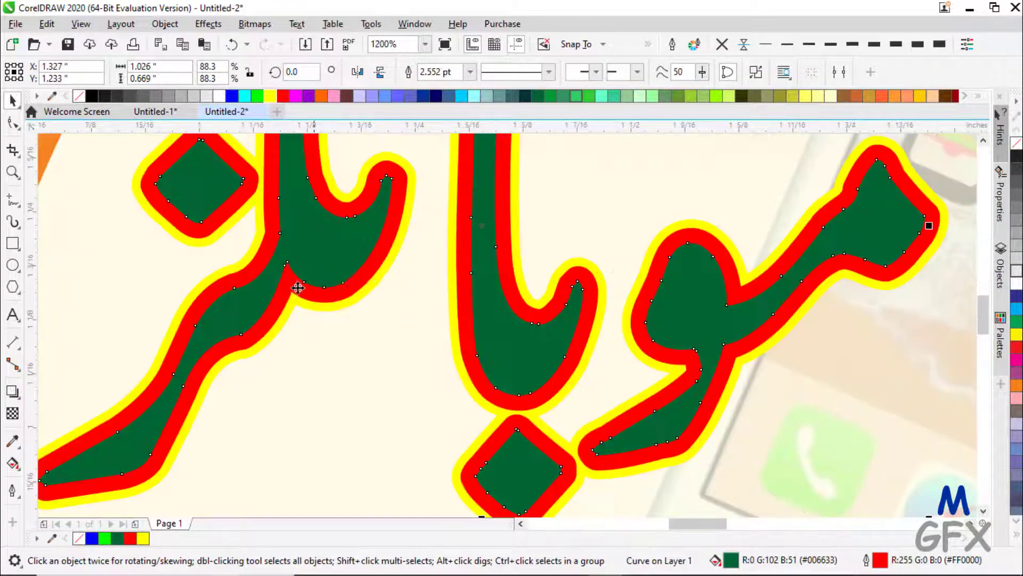
scroll(558, 251, down, 2)
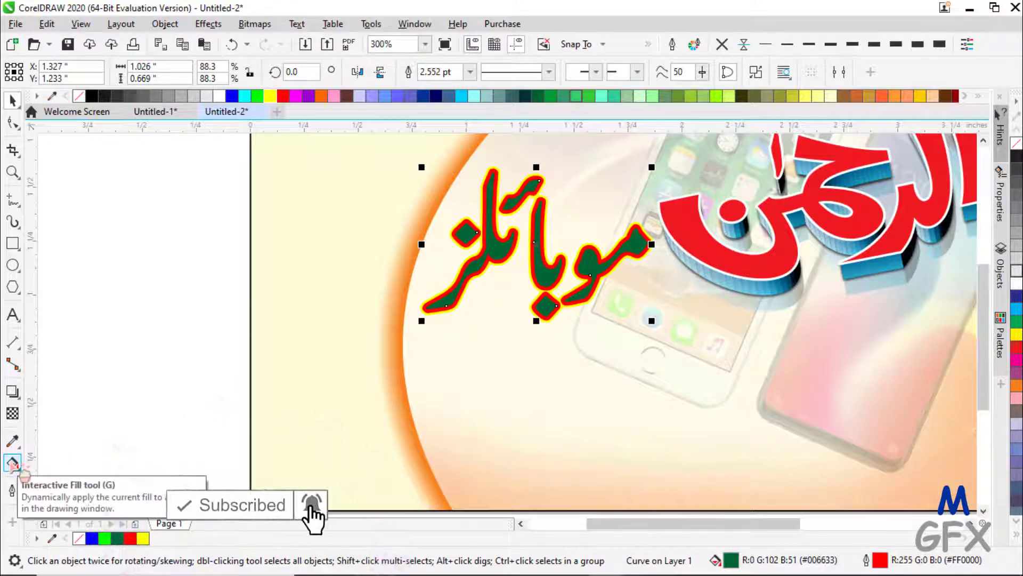
scroll(557, 264, up, 3)
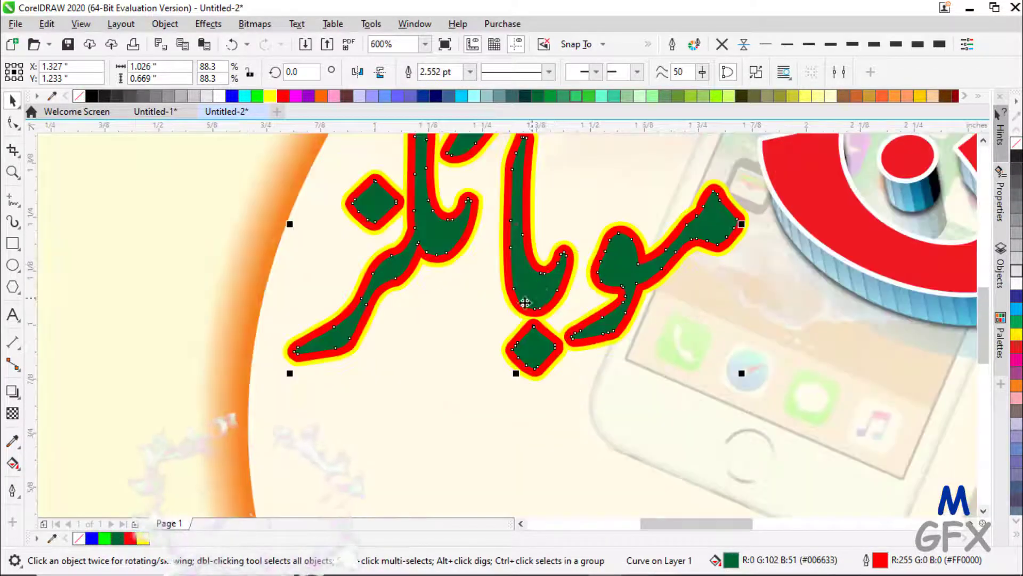
click(459, 312)
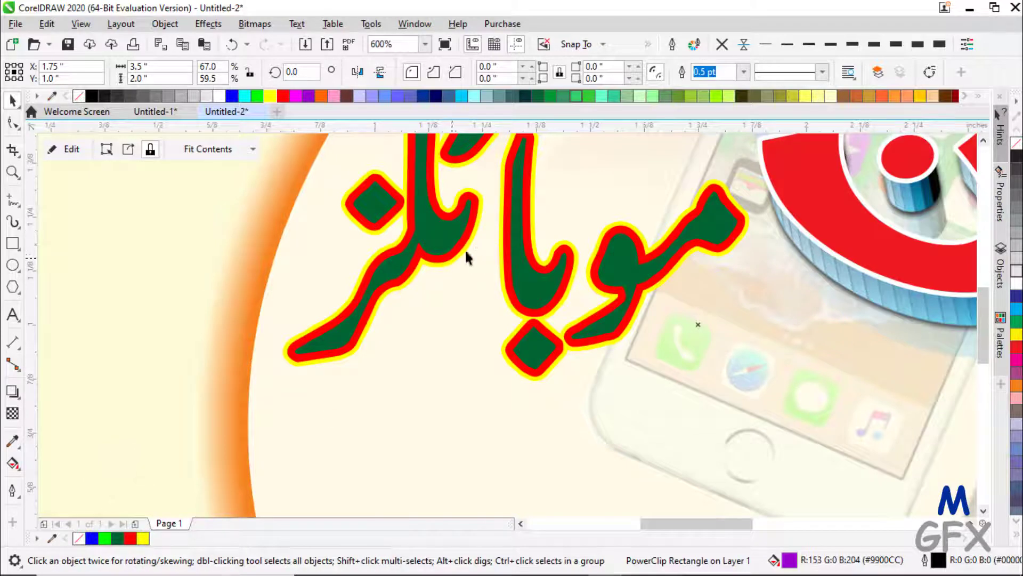
click(533, 287)
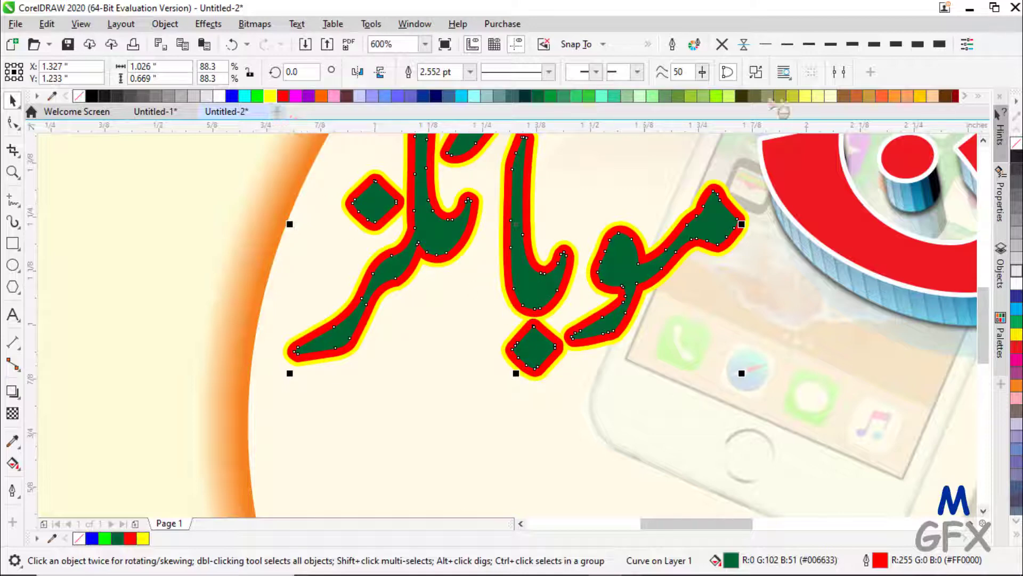
- Remove the lettering's outline and apply the Plastic texture (Highlight 90, Depth 10, Smoothness 30)
click(722, 44)
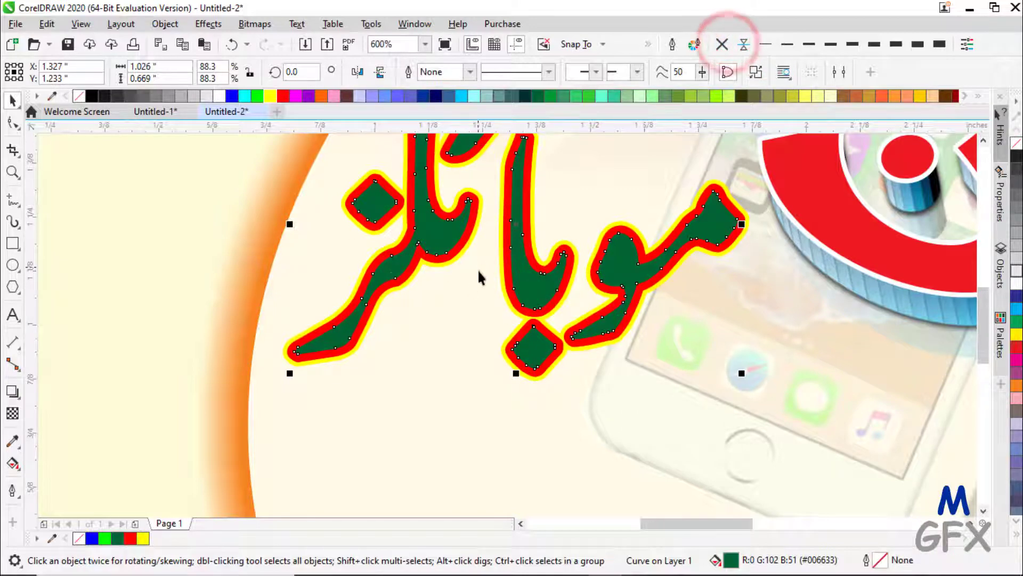
click(208, 24)
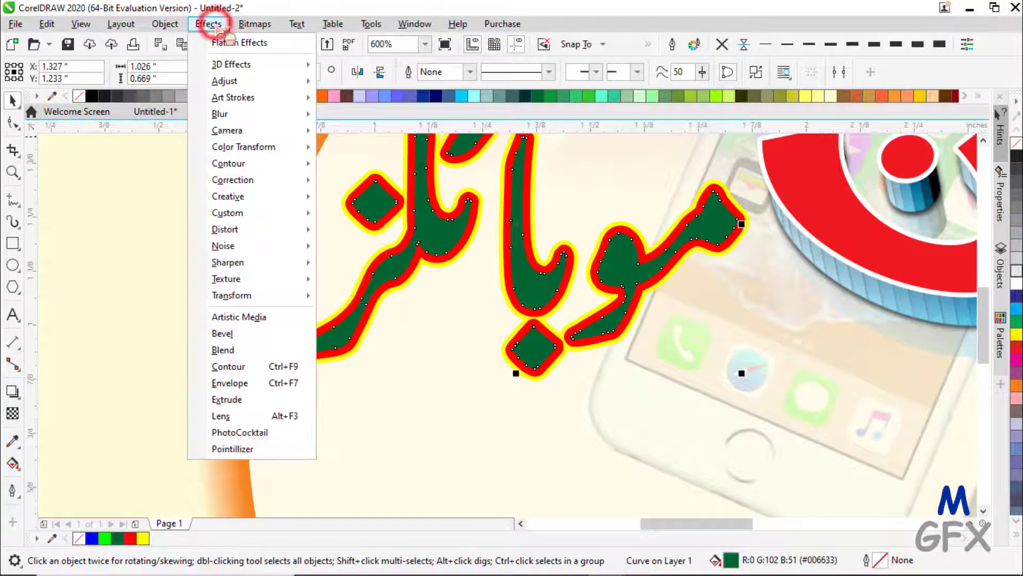
mouse_move(242, 279)
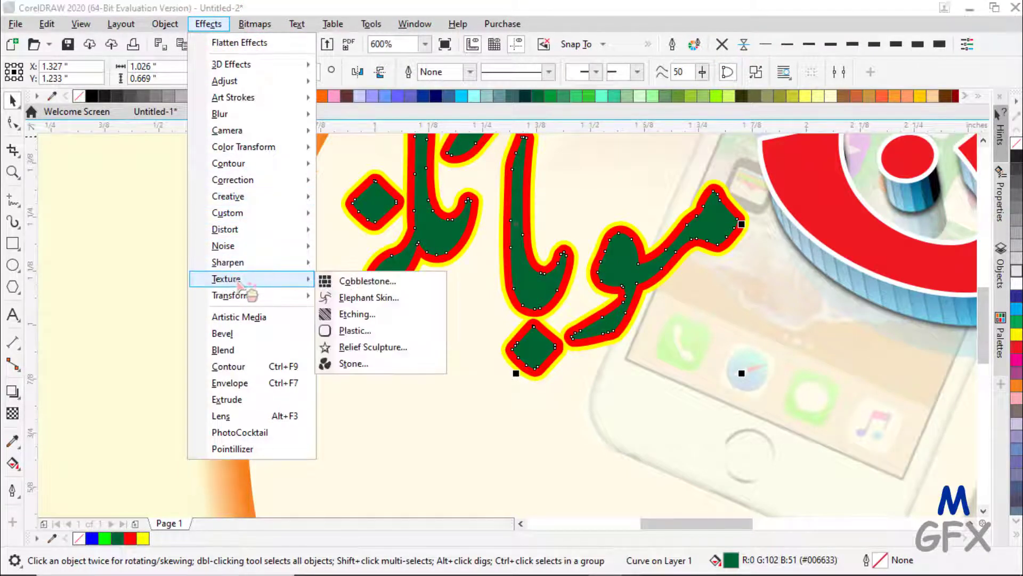
click(353, 332)
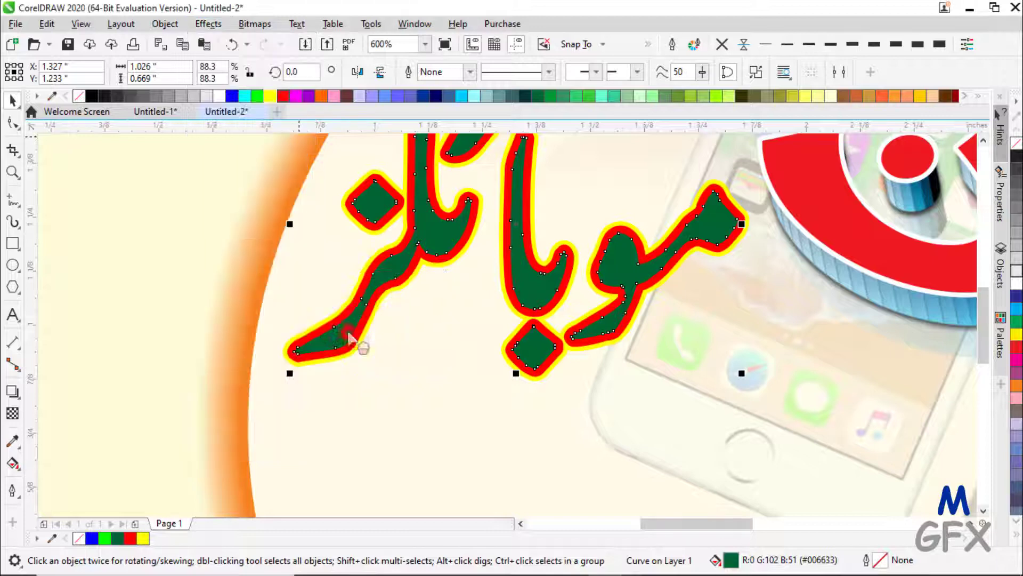
drag(469, 202, 834, 317)
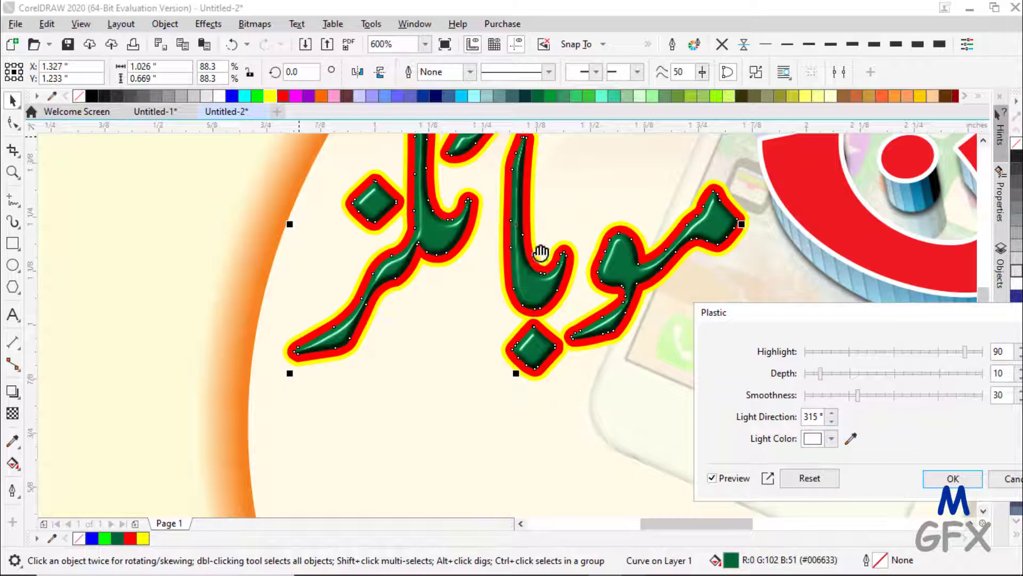
drag(756, 308, 645, 273)
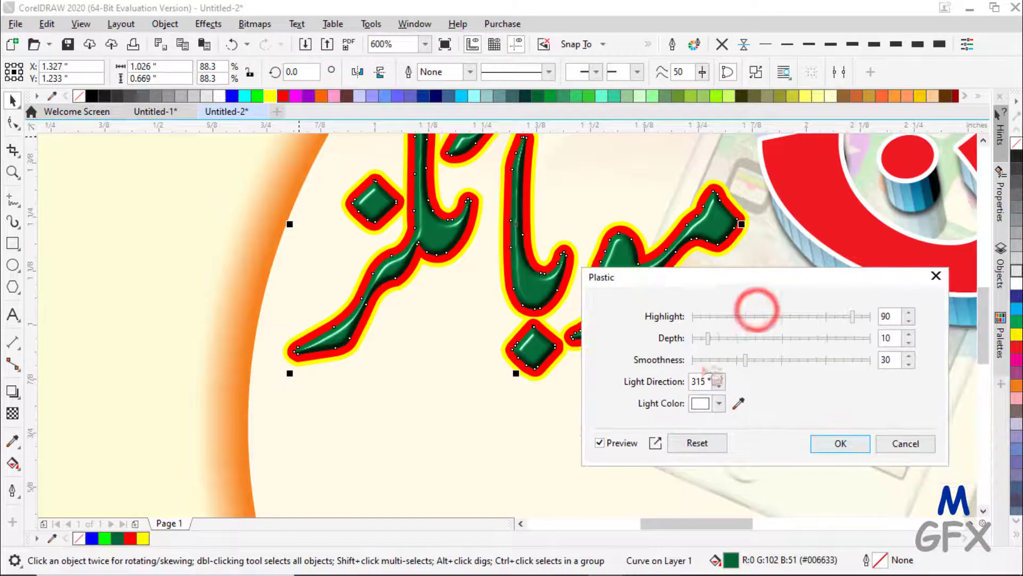
click(841, 443)
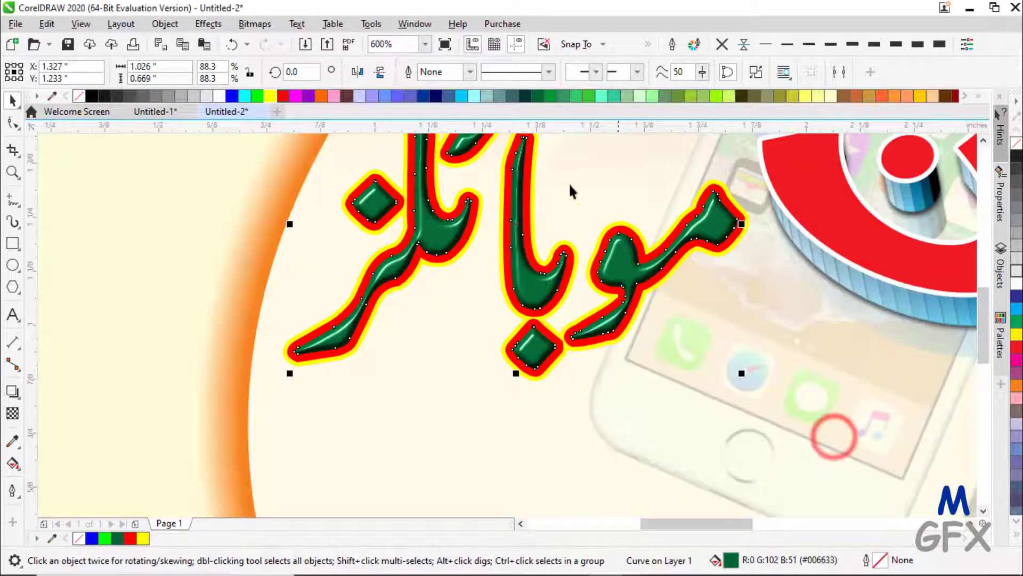
- Fit the card in view, select the green Urdu lettering and cast a downward drop shadow
click(421, 45)
click(411, 60)
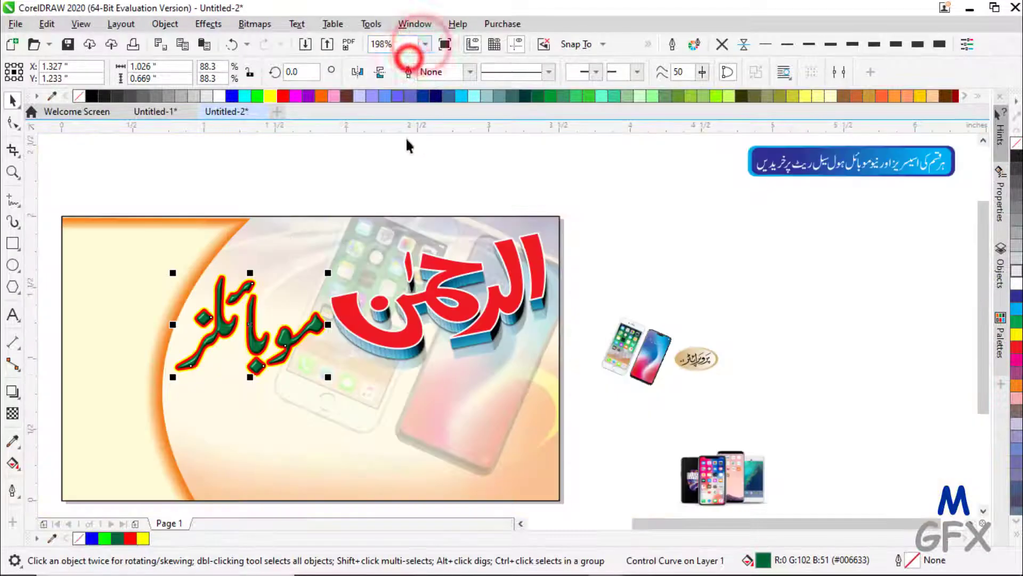
drag(110, 186, 347, 437)
drag(164, 174, 340, 402)
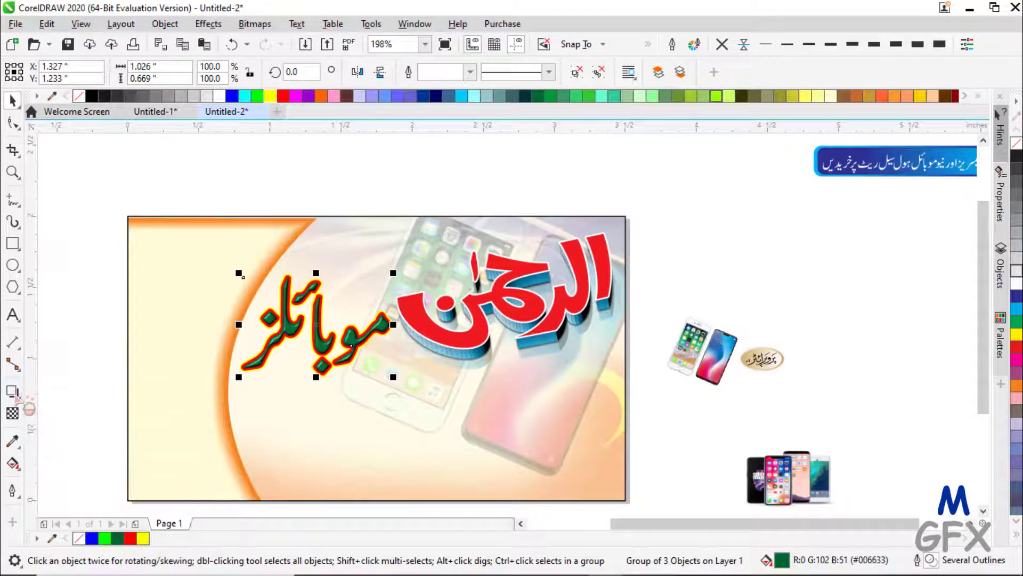
click(13, 393)
click(53, 391)
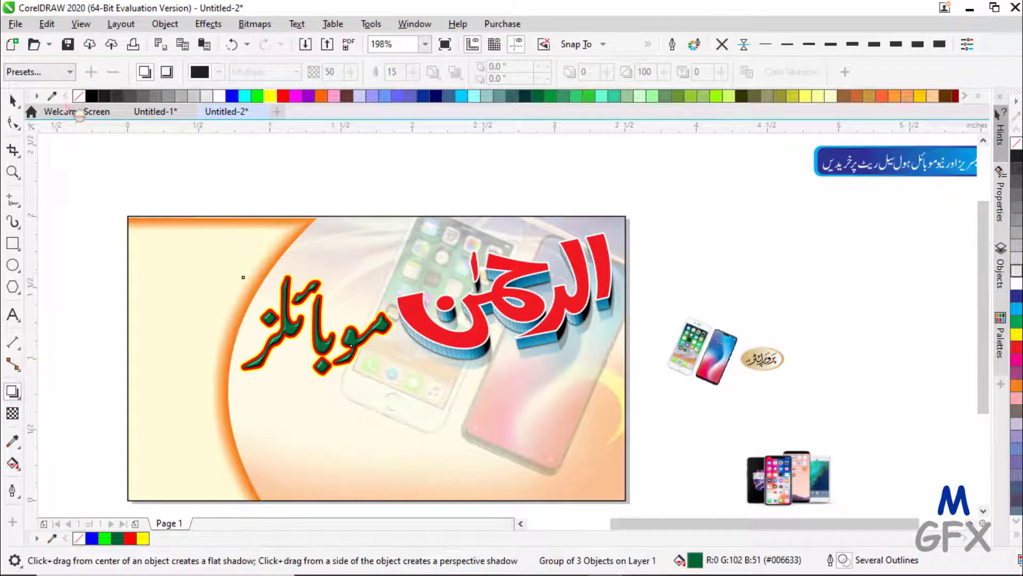
drag(317, 290, 309, 393)
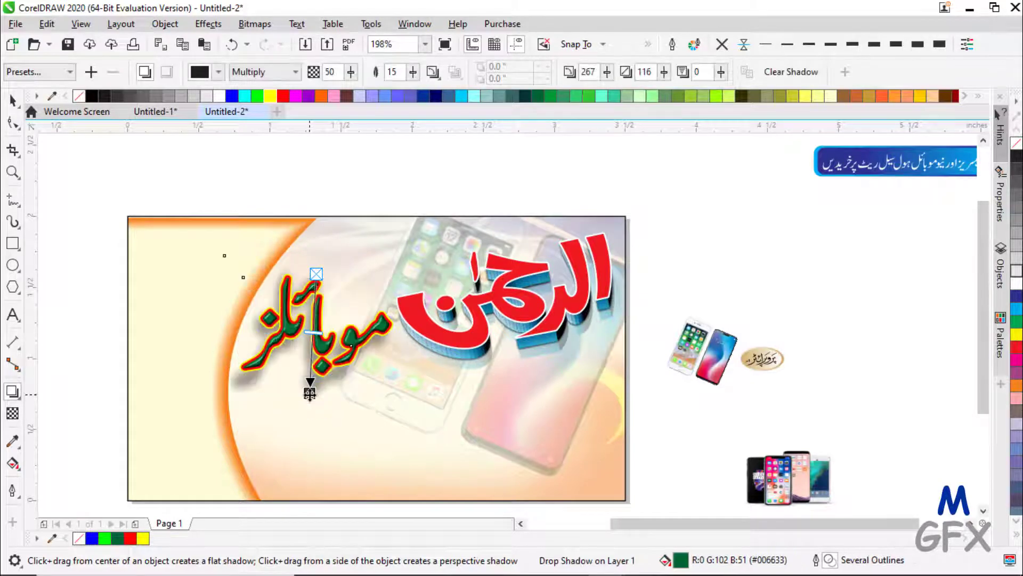
- Set the shadow to outward feathering of 8, lower its opacity, and make it black
click(432, 72)
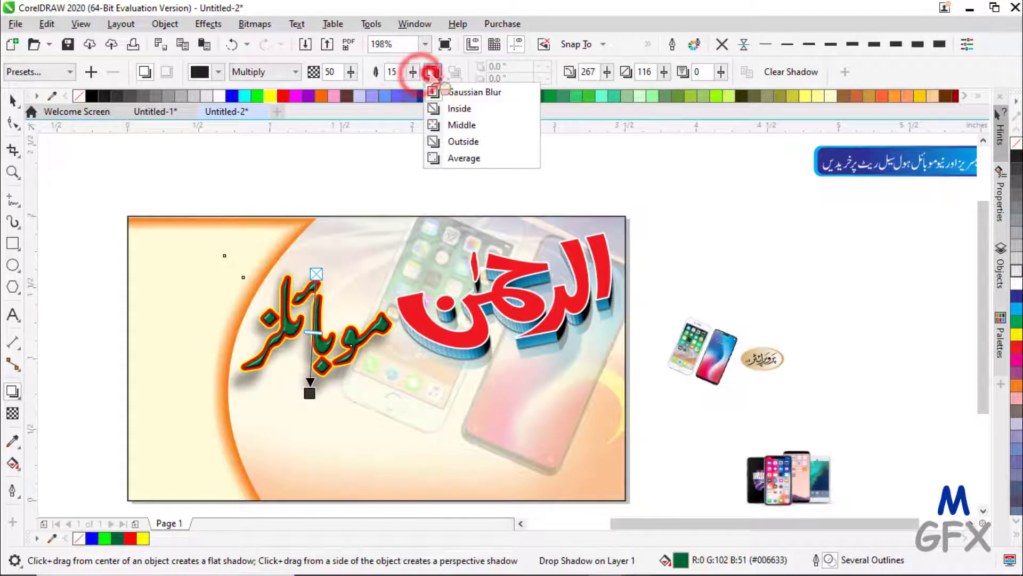
click(456, 143)
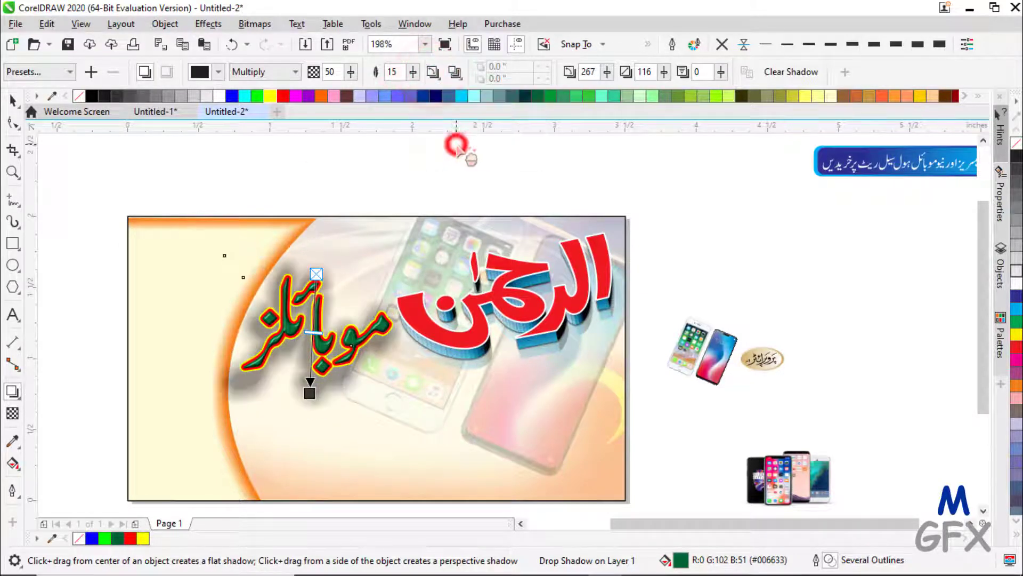
click(414, 72)
drag(430, 86, 411, 77)
click(350, 71)
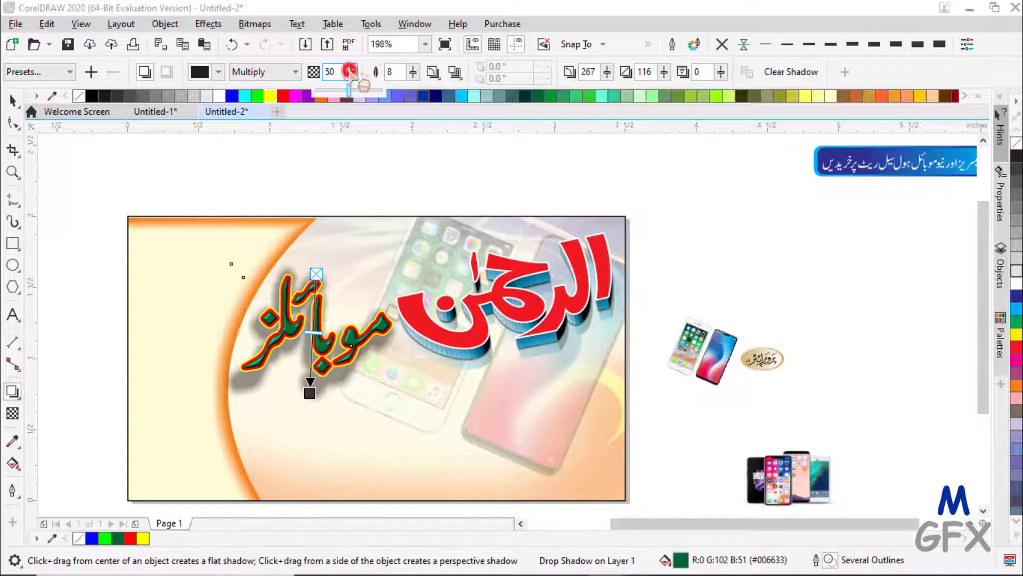
drag(349, 72, 326, 83)
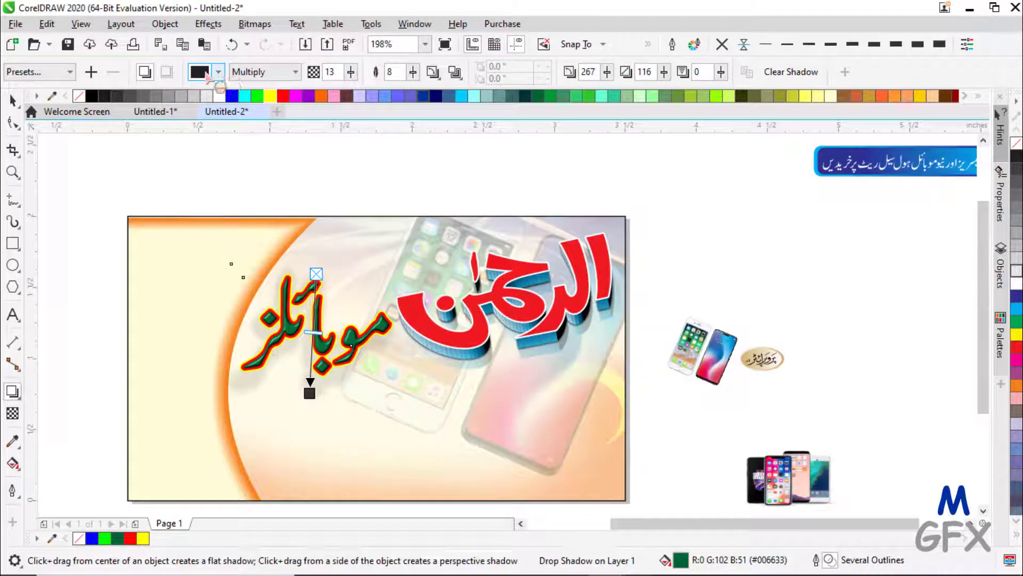
click(206, 73)
click(211, 147)
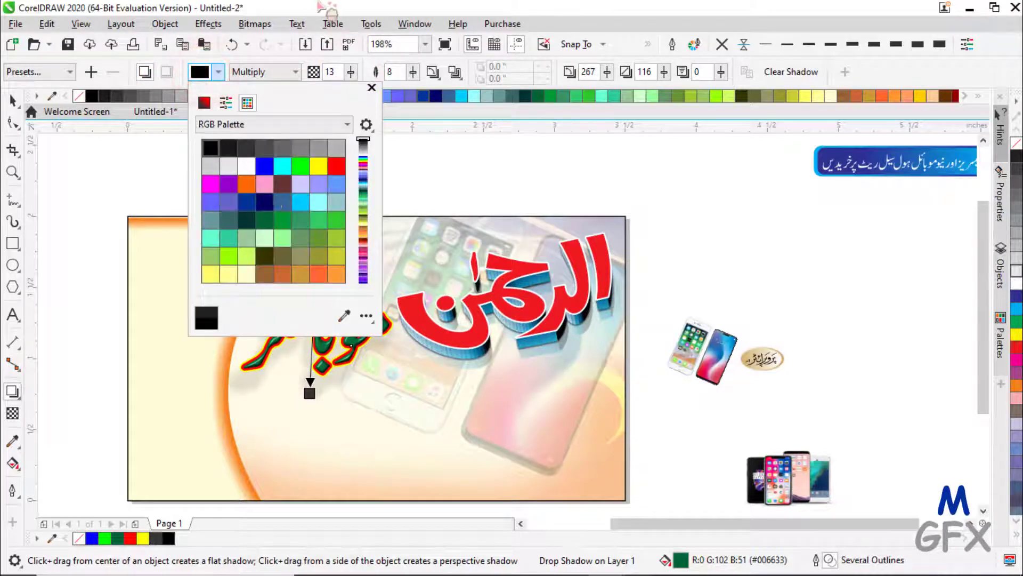
click(327, 6)
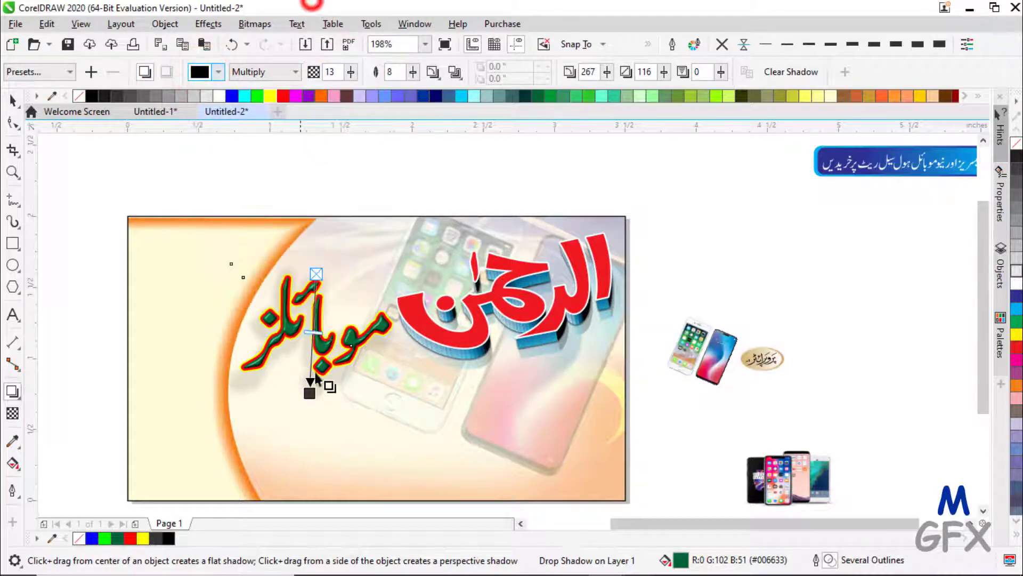
- Adjust the drop shadow's length beneath the lettering and finish editing it
drag(309, 394, 316, 368)
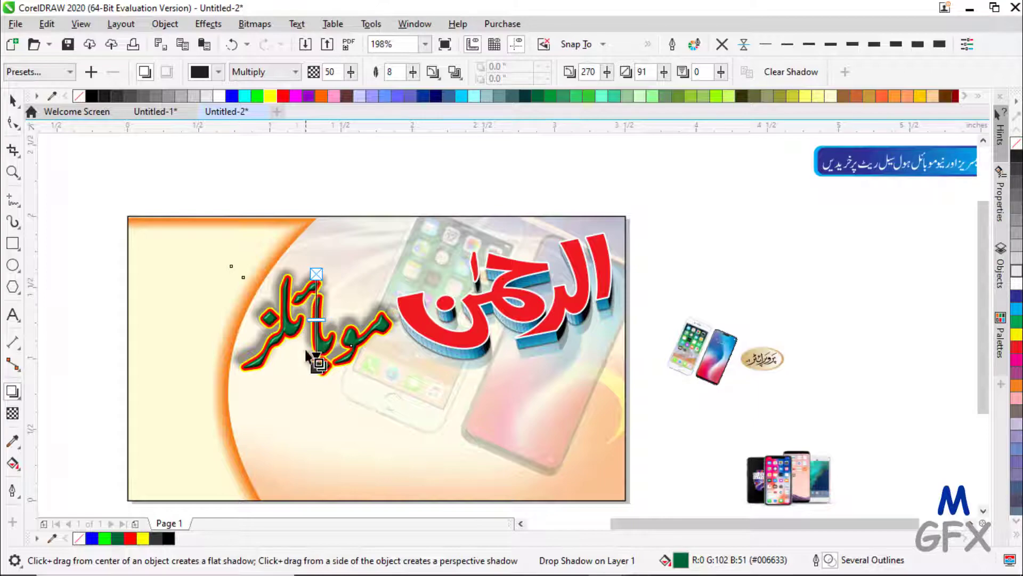
scroll(307, 353, up, 4)
drag(349, 388, 349, 408)
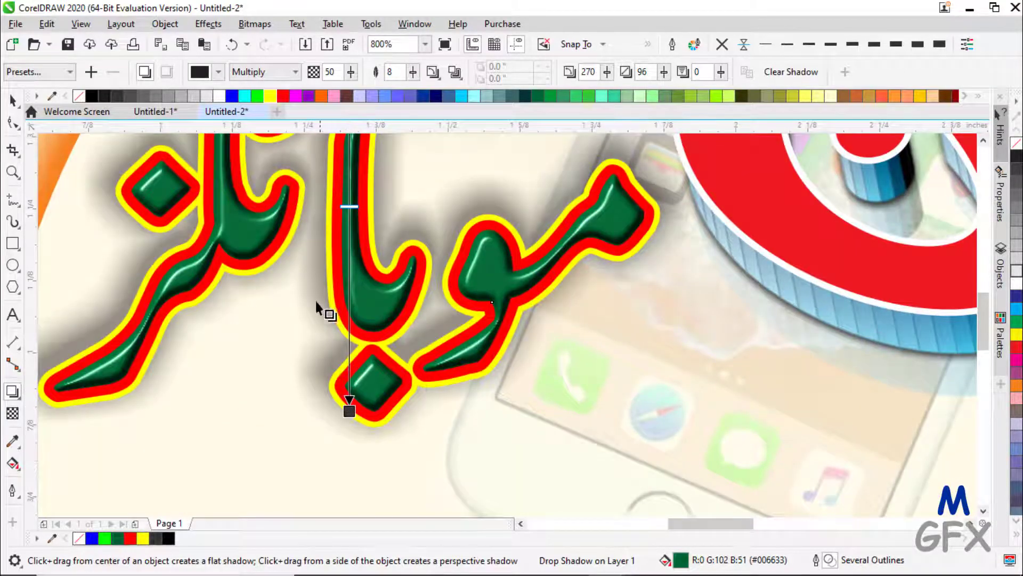
click(12, 101)
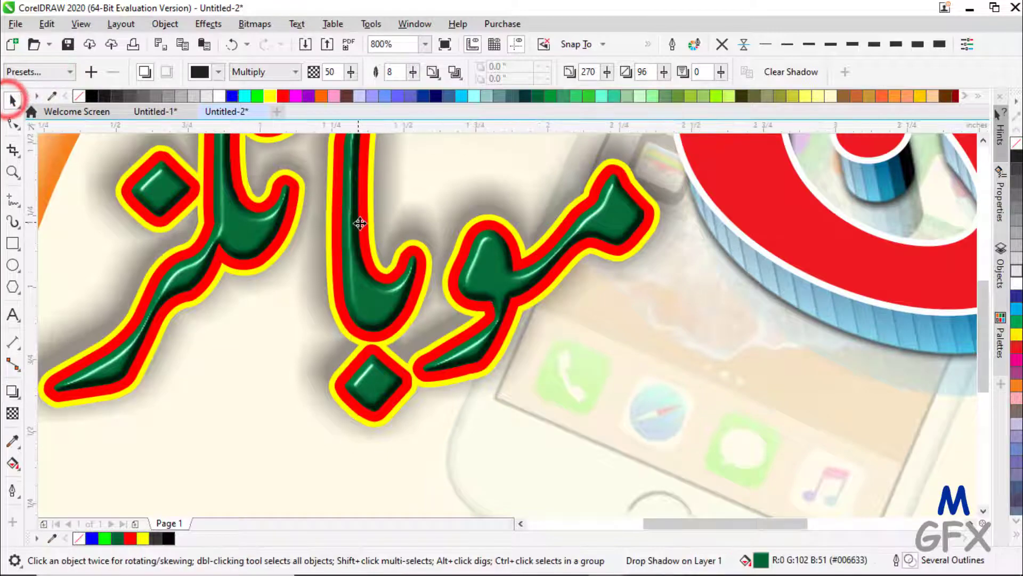
scroll(358, 223, down, 1)
scroll(359, 223, down, 1)
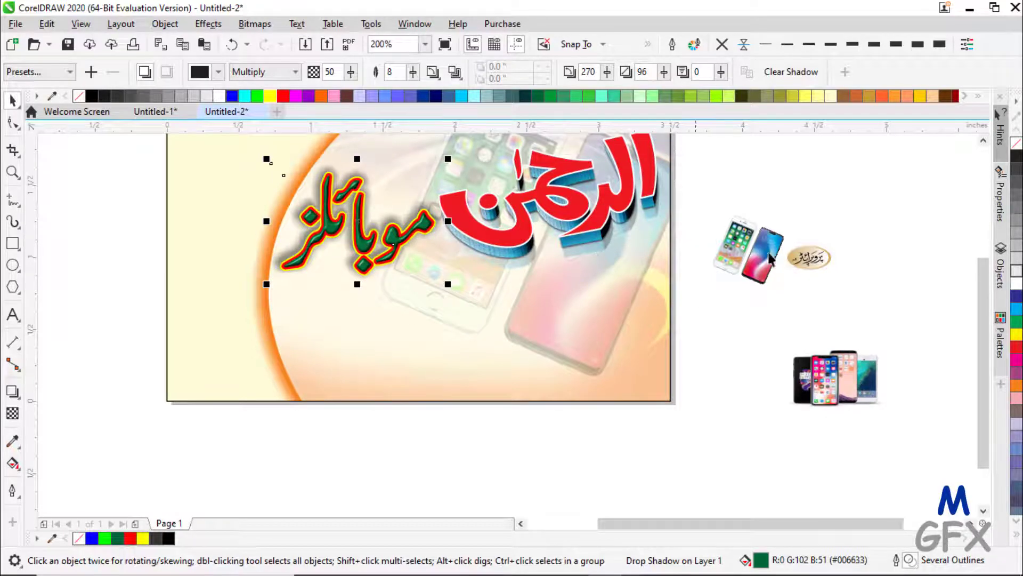
- Move the phone group to the card's lower left and the oval logo to its top left
drag(842, 386, 211, 369)
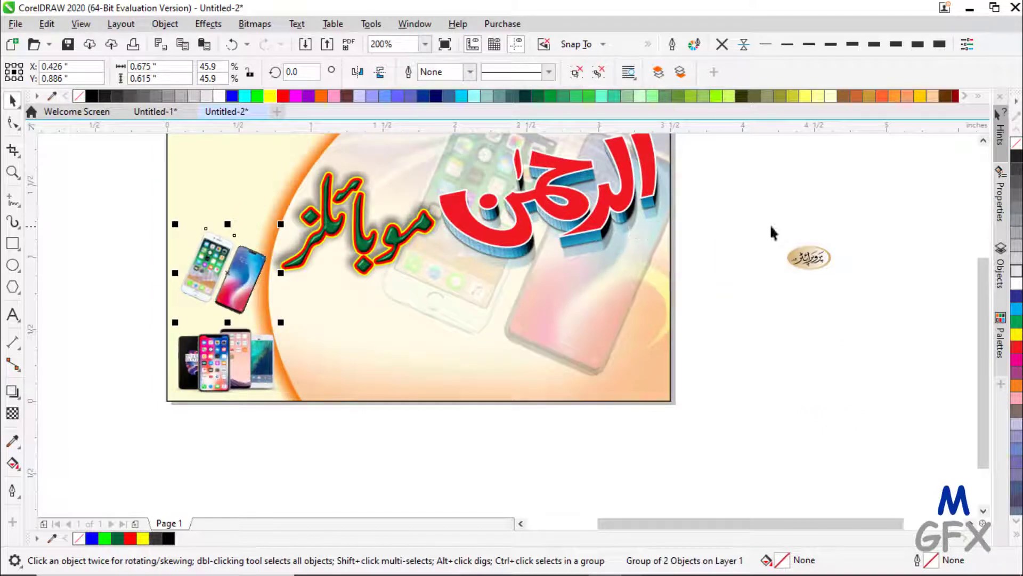
drag(771, 227, 882, 298)
drag(814, 261, 296, 158)
key(F4)
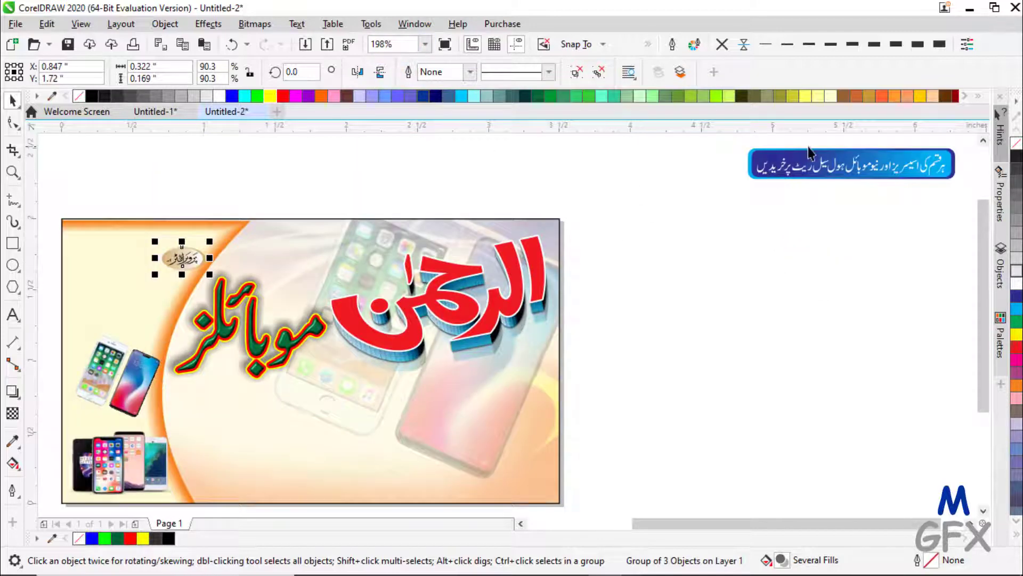
- Place the blue Urdu banner along the card's bottom, enlarge it, and enlarge the oval badge
click(811, 160)
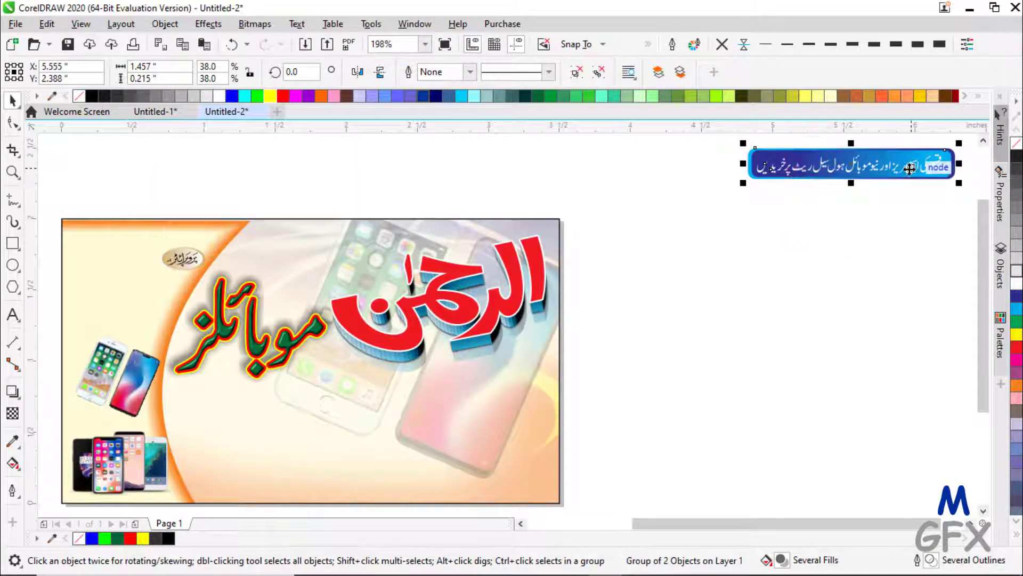
drag(884, 164, 471, 394)
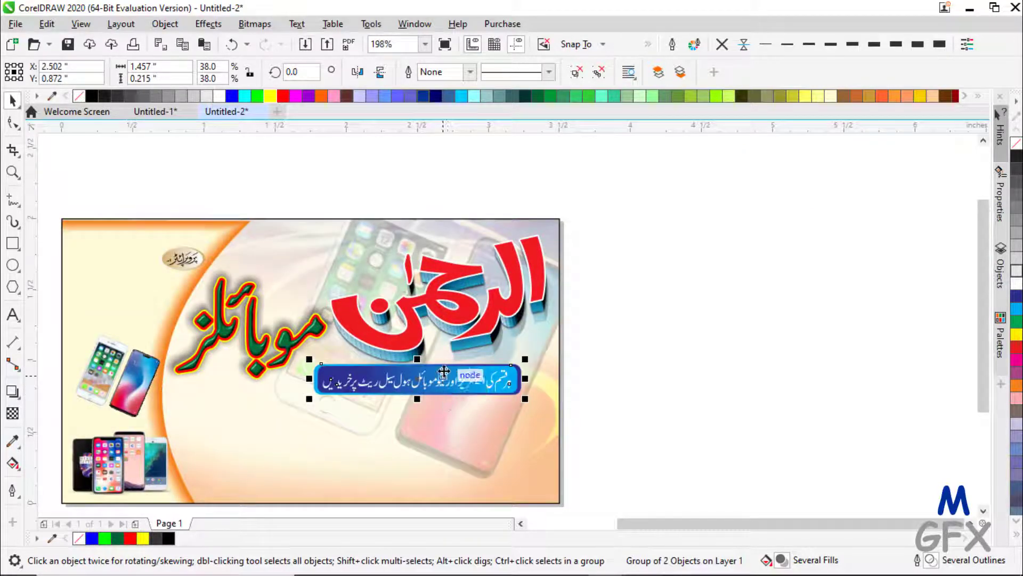
key(Down)
key(Down)
key(Down)
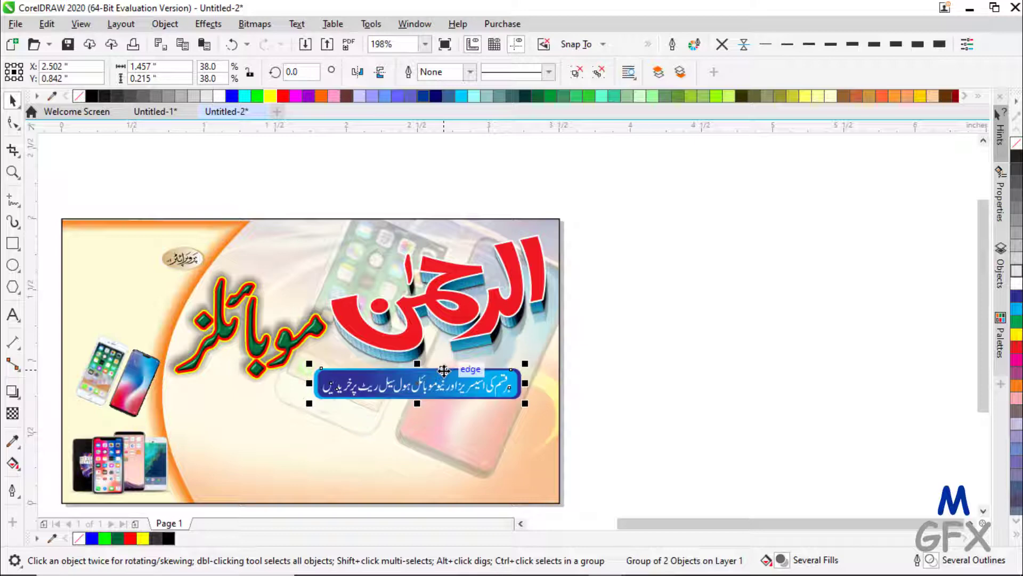
drag(453, 388, 417, 491)
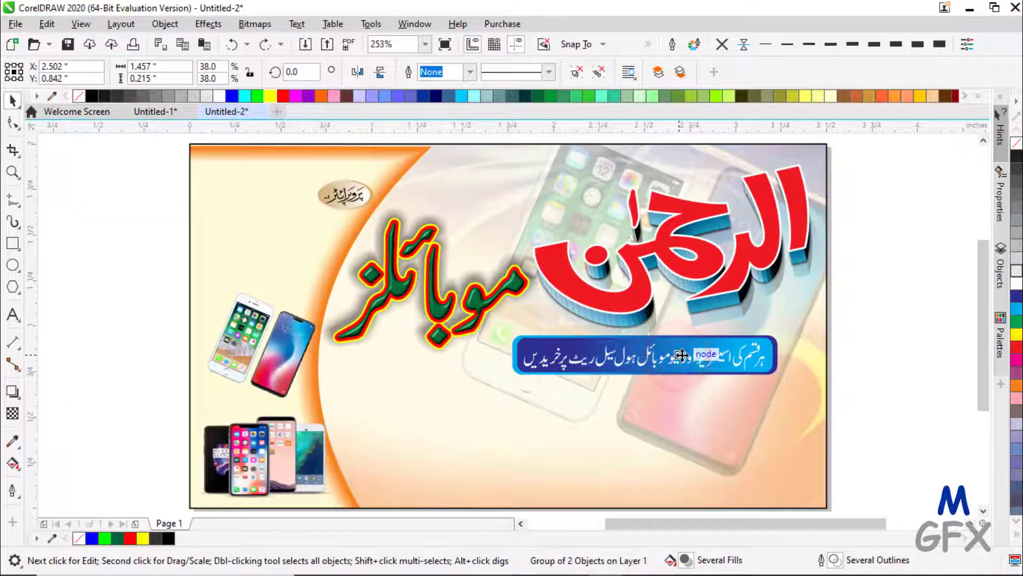
drag(676, 356, 503, 480)
drag(607, 457, 636, 451)
click(347, 195)
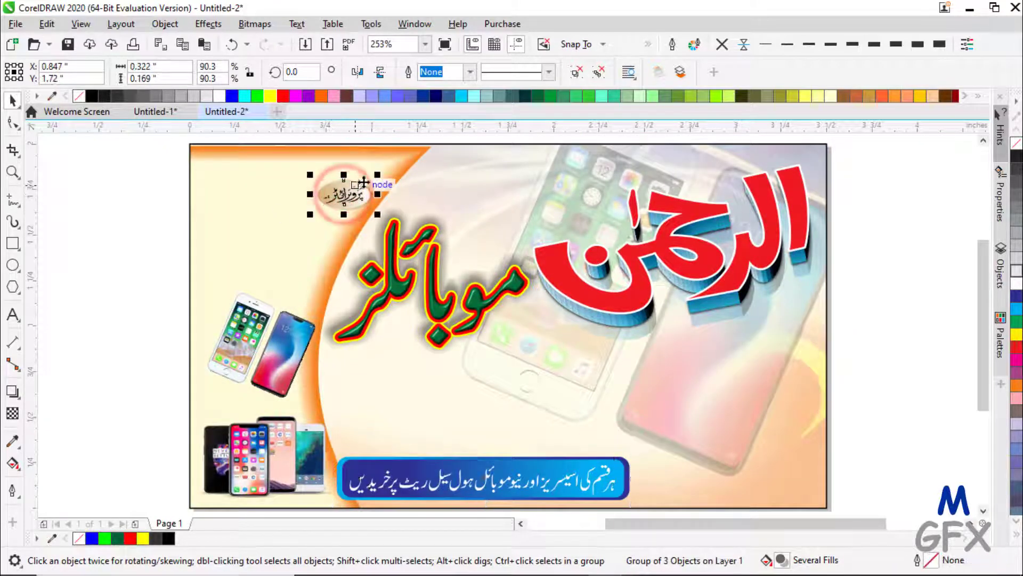
mouse_move(378, 174)
mouse_down()
mouse_move(406, 160)
mouse_move(369, 177)
mouse_up()
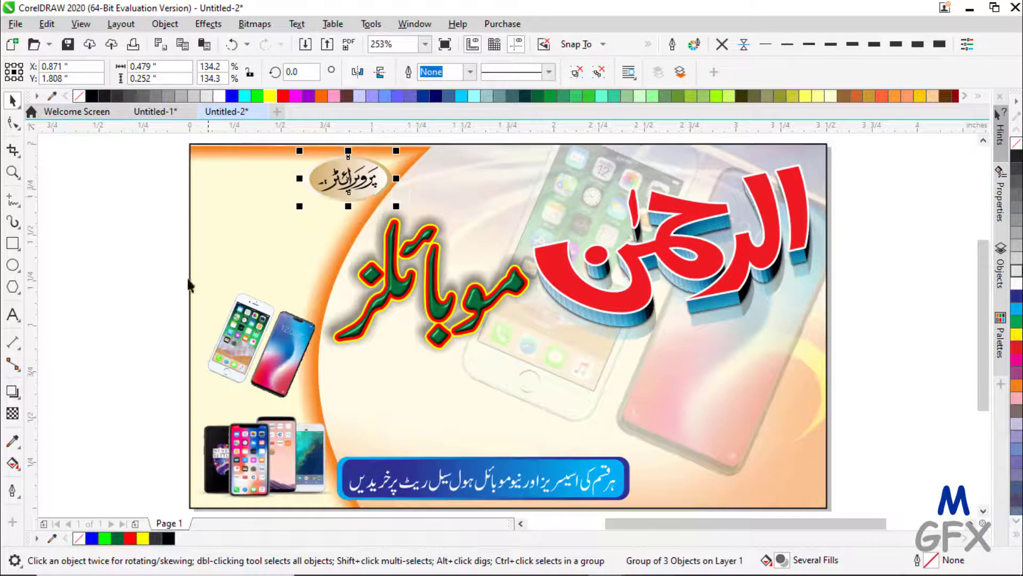
- Type the owner's name in Urdu as new text on the card
click(13, 315)
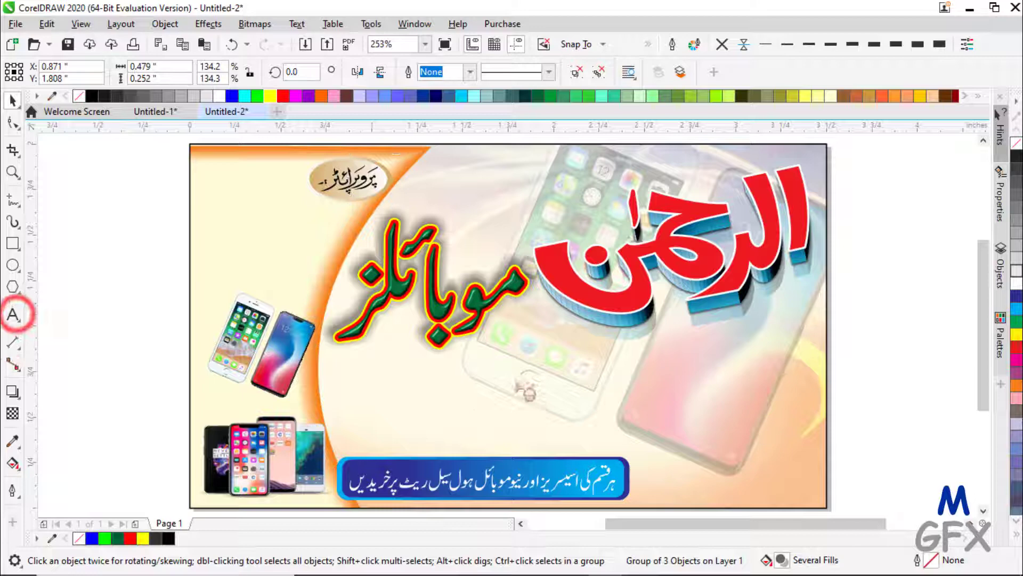
click(499, 385)
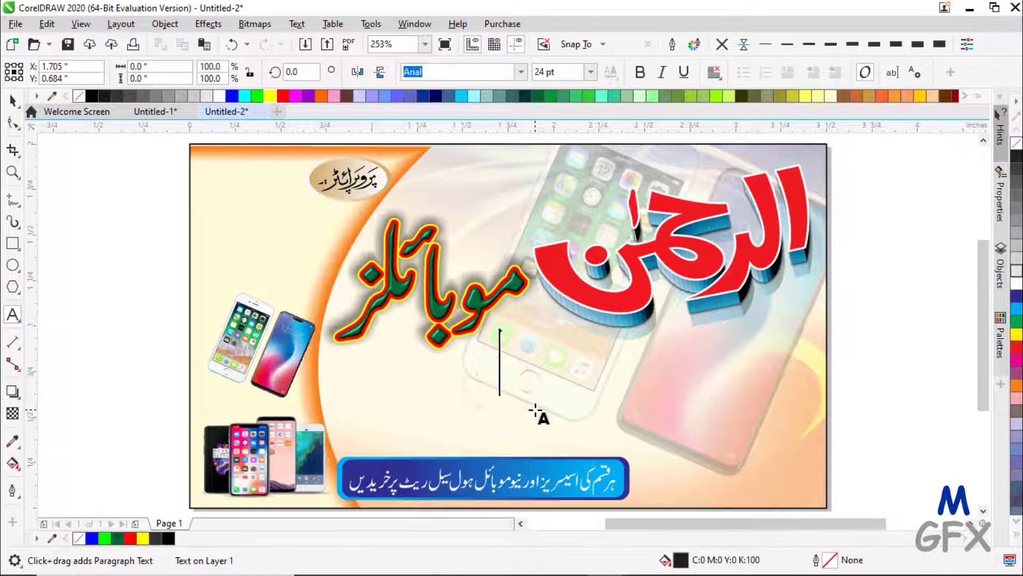
key(alt+shift)
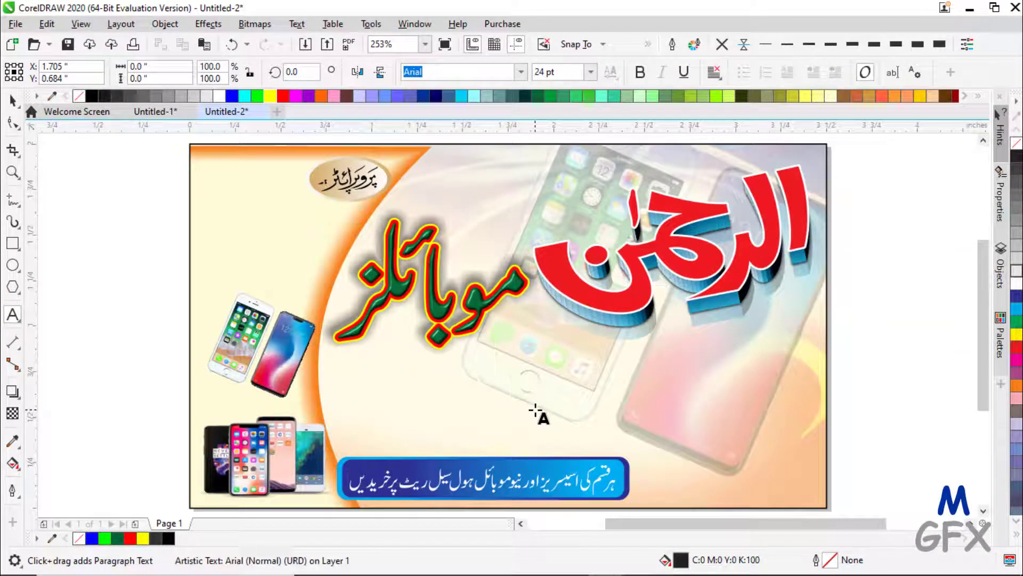
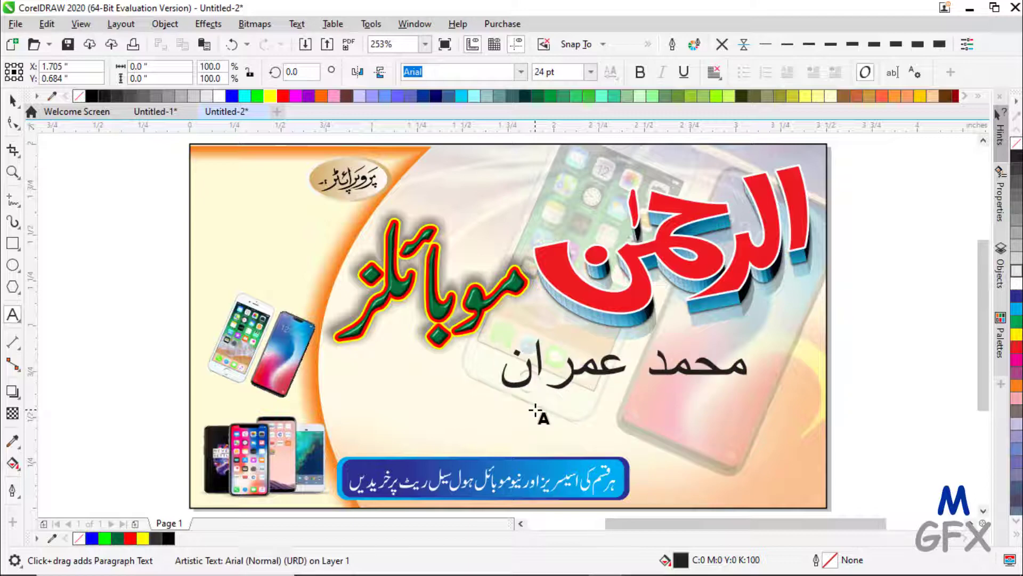
text(علی)
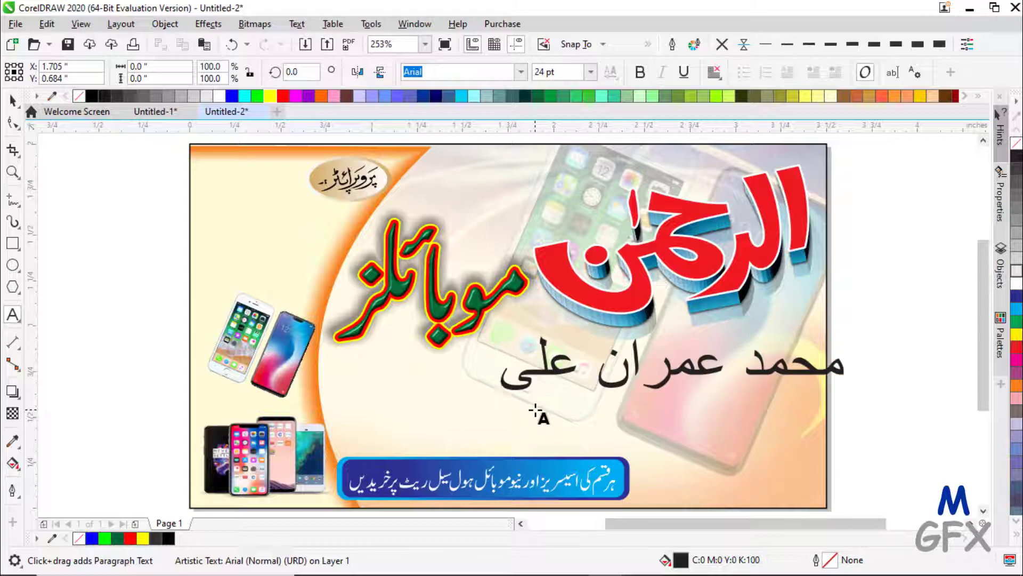
- Set the name in black Jameel Noori Nastaleeq, shrink it and move it to the top left
click(13, 100)
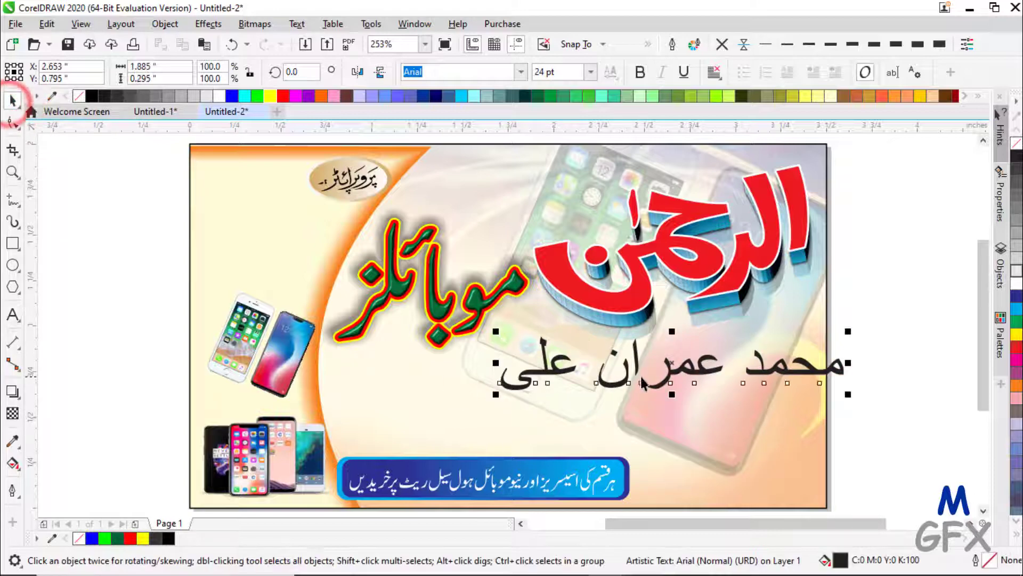
click(520, 71)
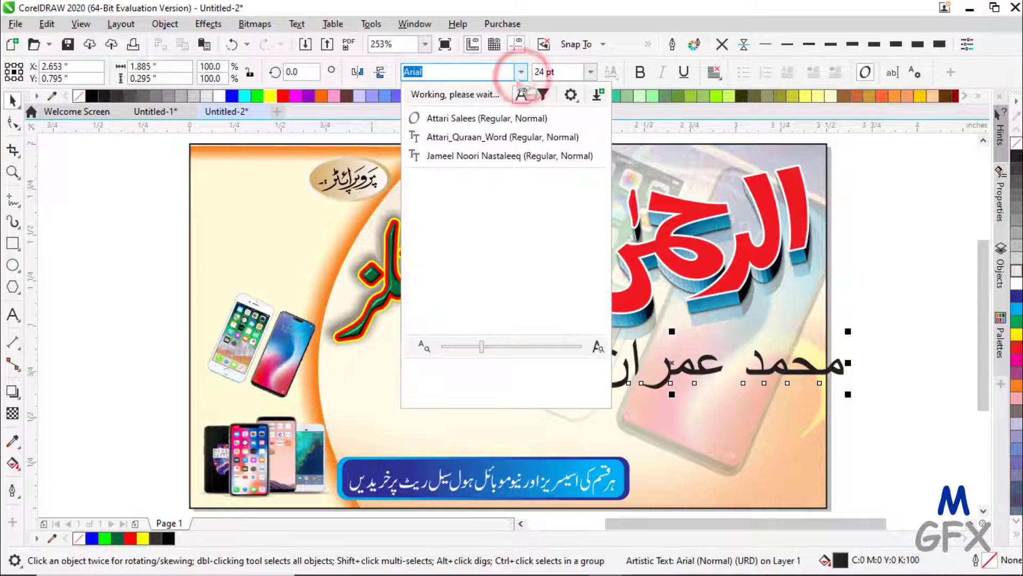
click(452, 158)
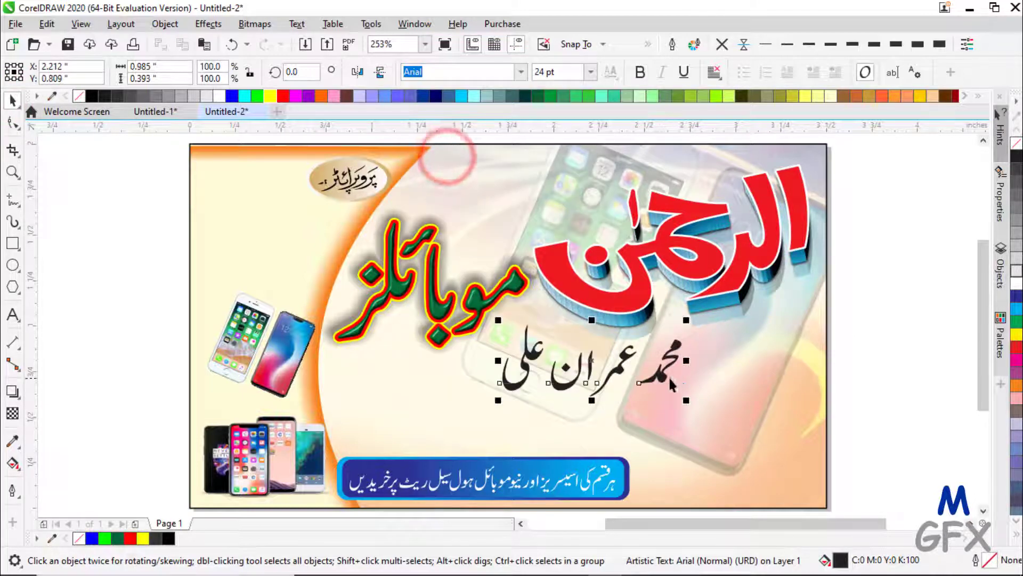
click(92, 95)
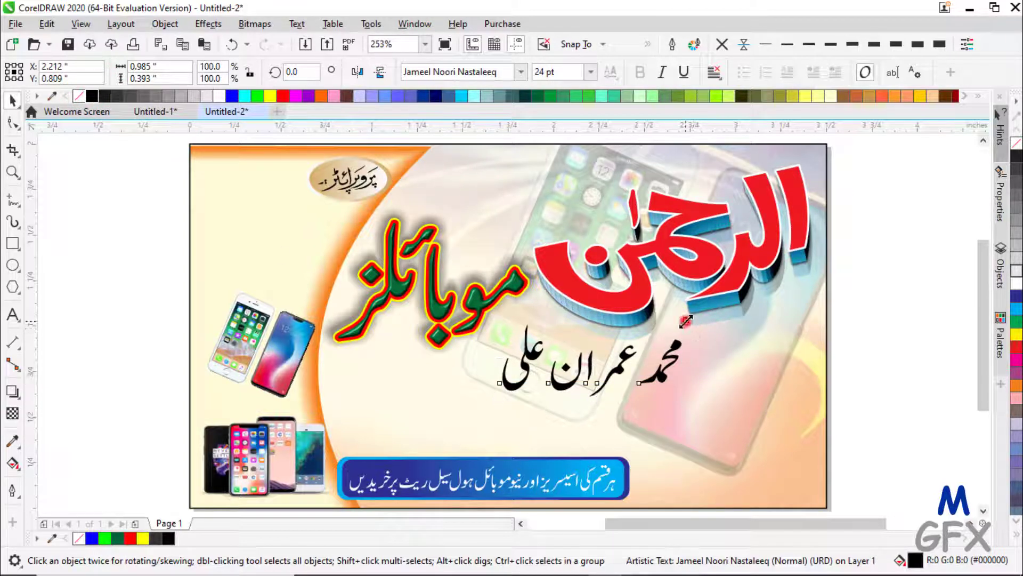
drag(686, 322, 271, 174)
- Shrink the oval badge group to 75.5%
shift+click(337, 179)
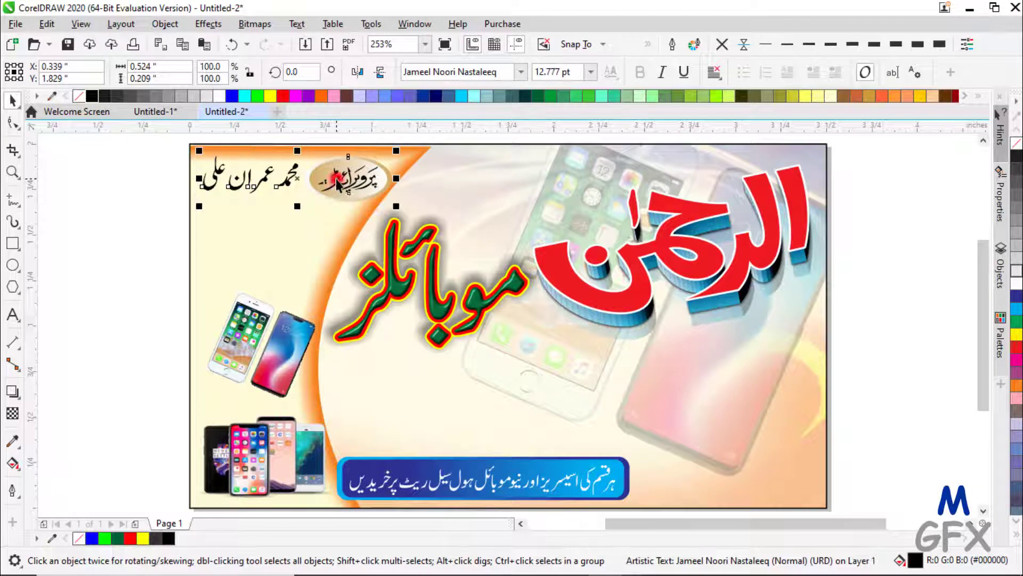
click(144, 166)
click(357, 177)
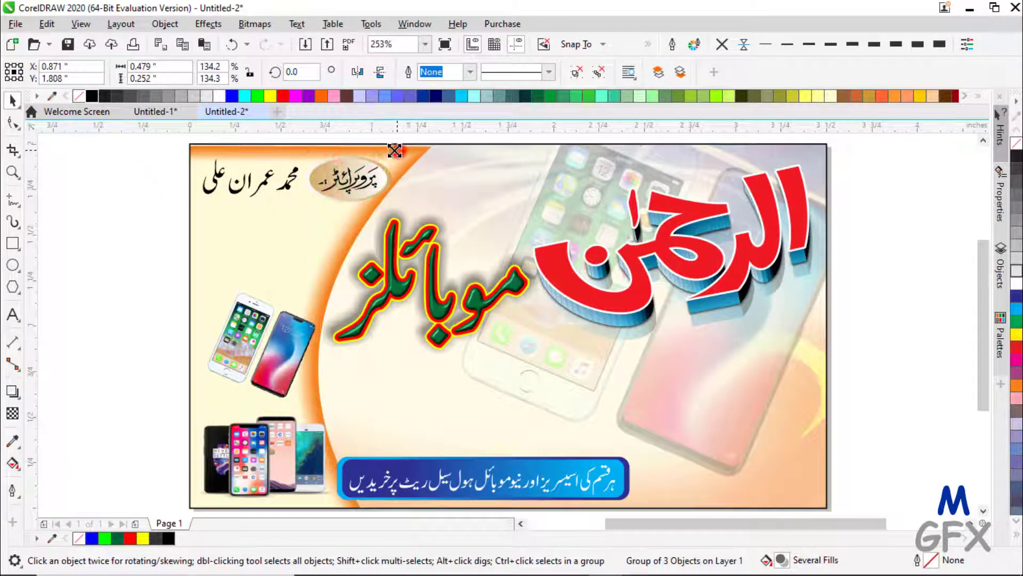
drag(395, 150, 377, 161)
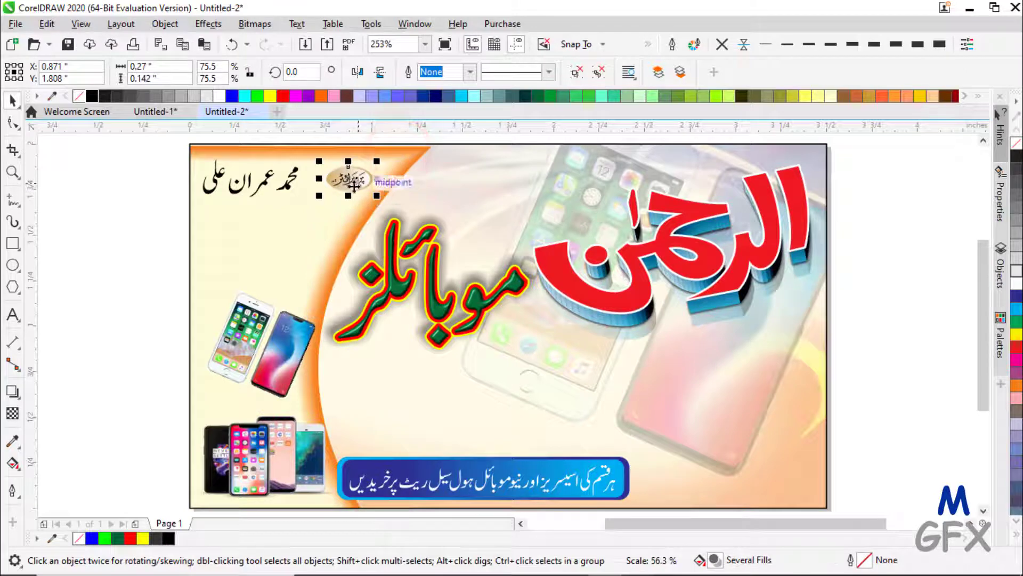
- Enlarge the Urdu name to 16.464 pt and place a badge copy above the banner
click(268, 186)
drag(310, 156, 338, 143)
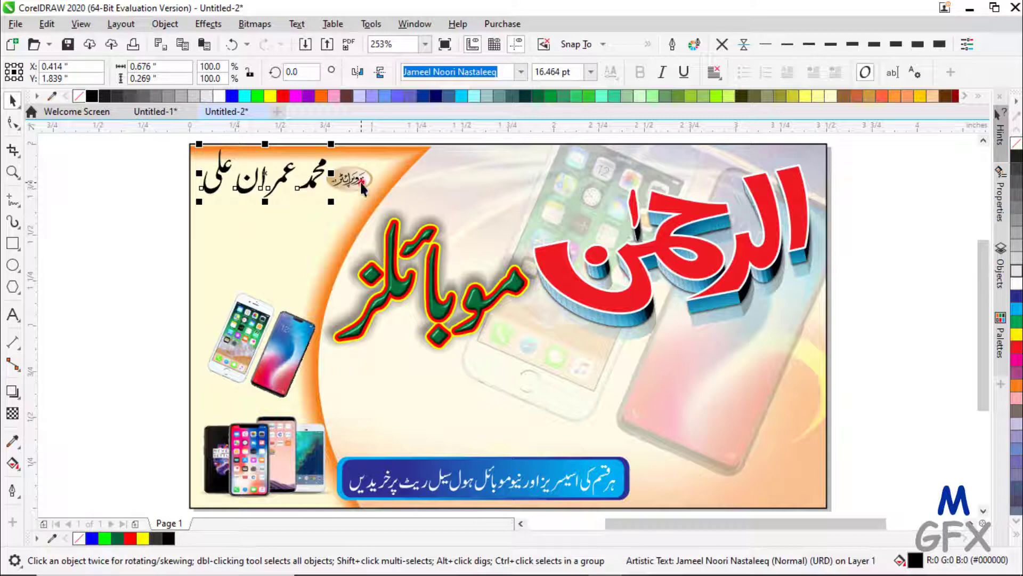
drag(361, 188, 434, 395)
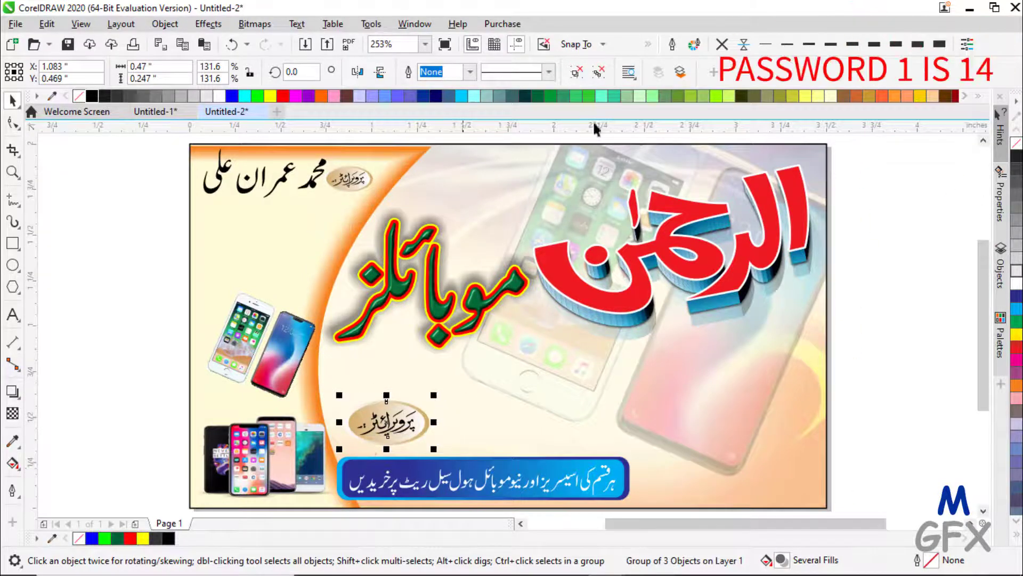
- Ungroup the badge copy, regroup its two oval shapes without the text, and enlarge the empty oval slightly
click(576, 71)
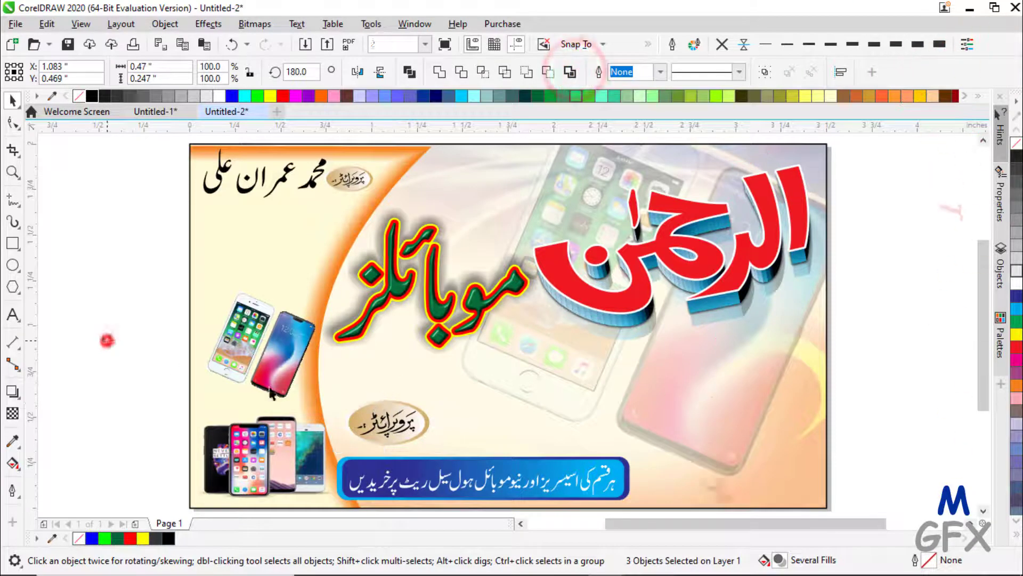
click(107, 340)
click(401, 421)
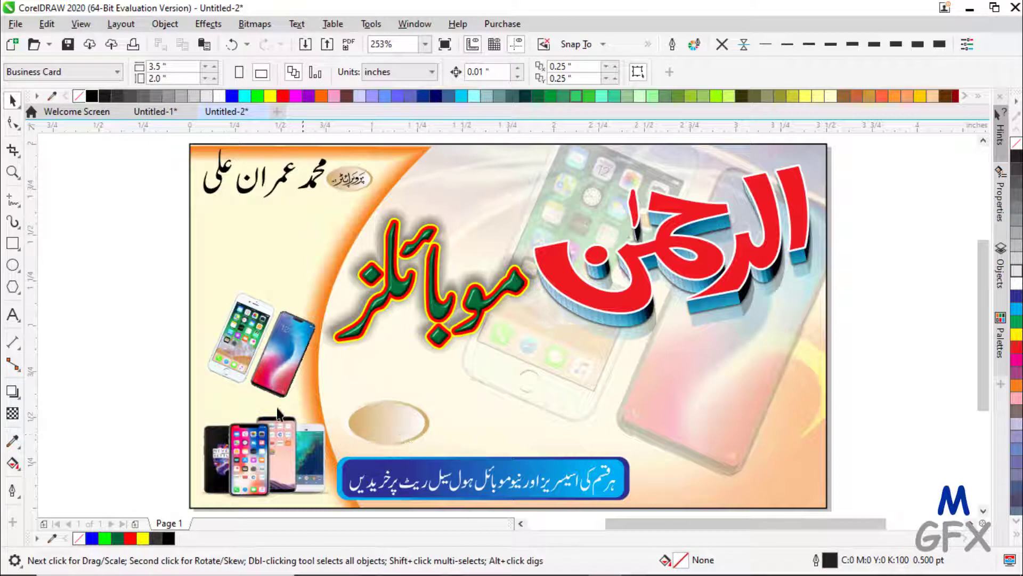
drag(162, 384, 466, 477)
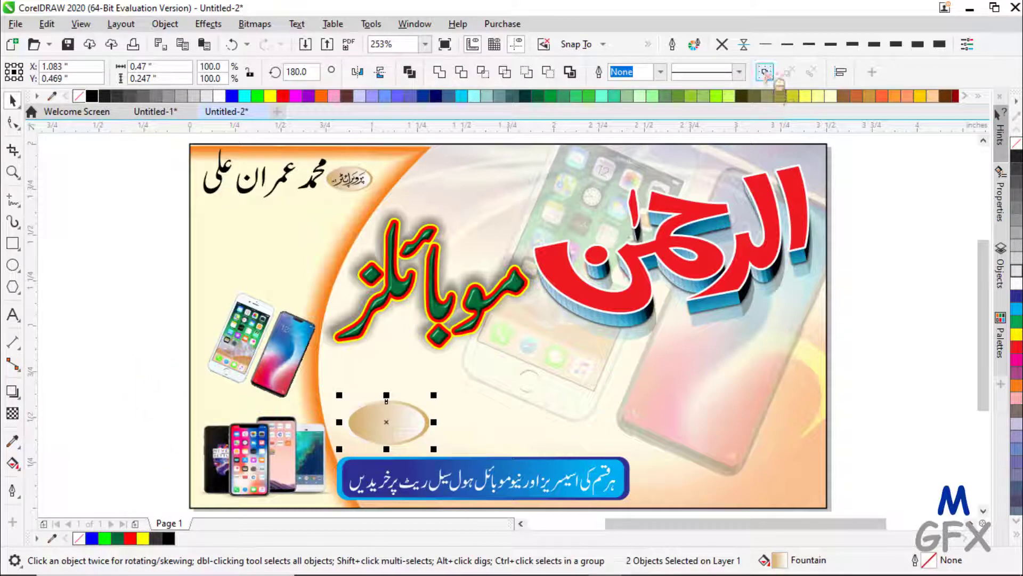
key(ctrl+g)
click(409, 420)
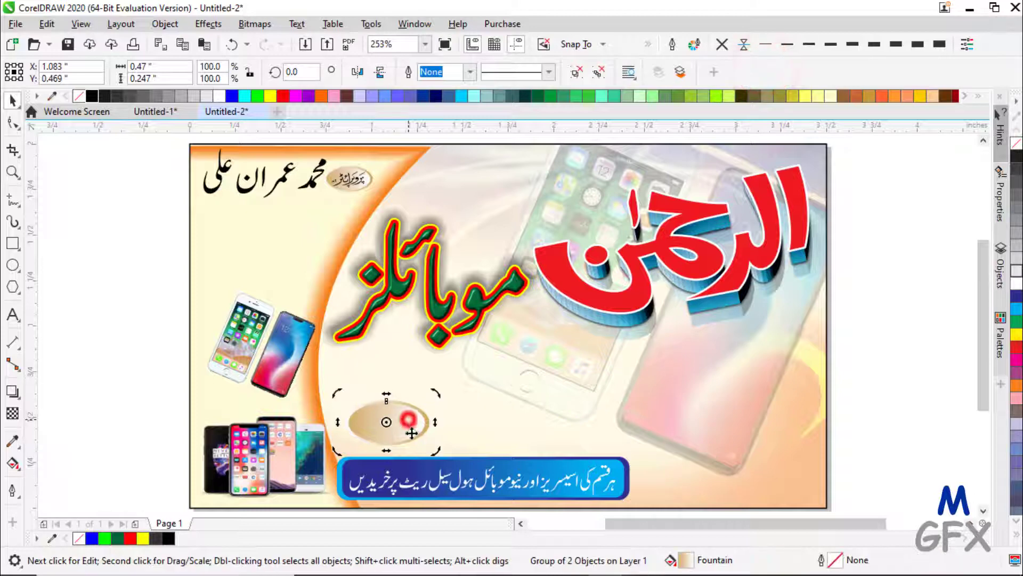
click(421, 422)
mouse_move(438, 397)
mouse_down()
mouse_move(464, 384)
mouse_move(449, 391)
mouse_up()
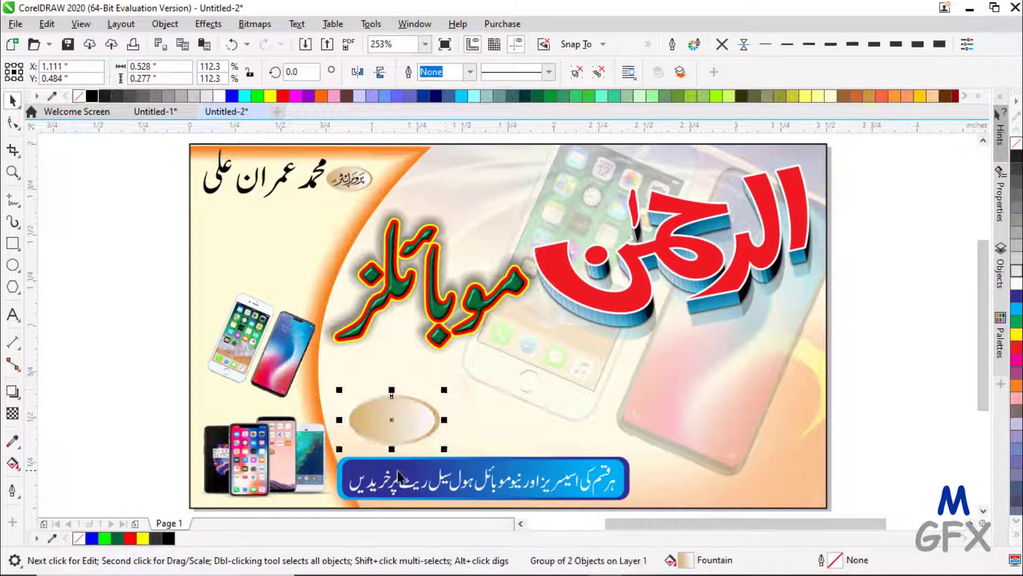
- Copy the oval to its right and repeat the copy with Ctrl+R to build a row
scroll(398, 474, up, 3)
drag(392, 356, 592, 369)
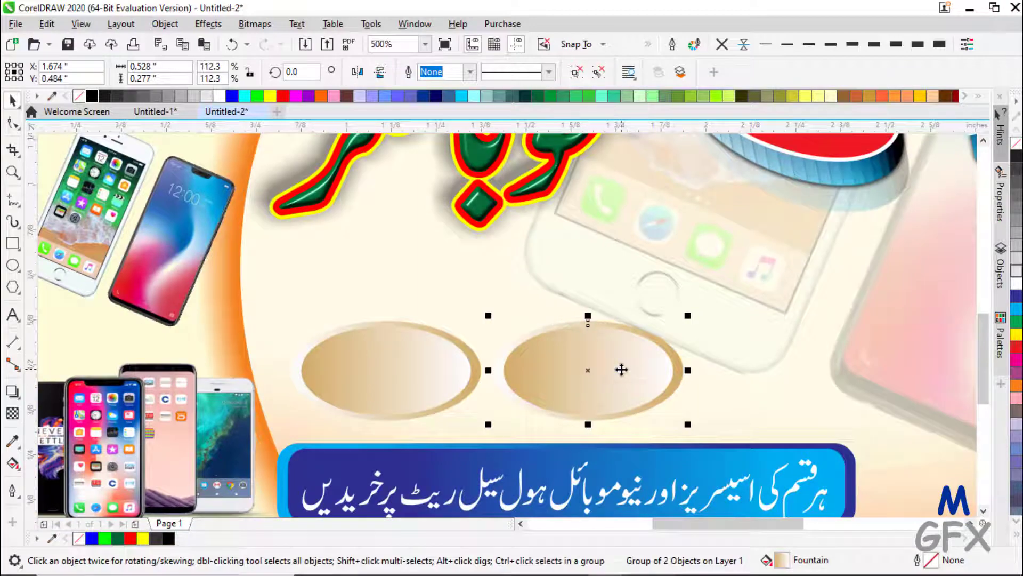
scroll(622, 370, down, 2)
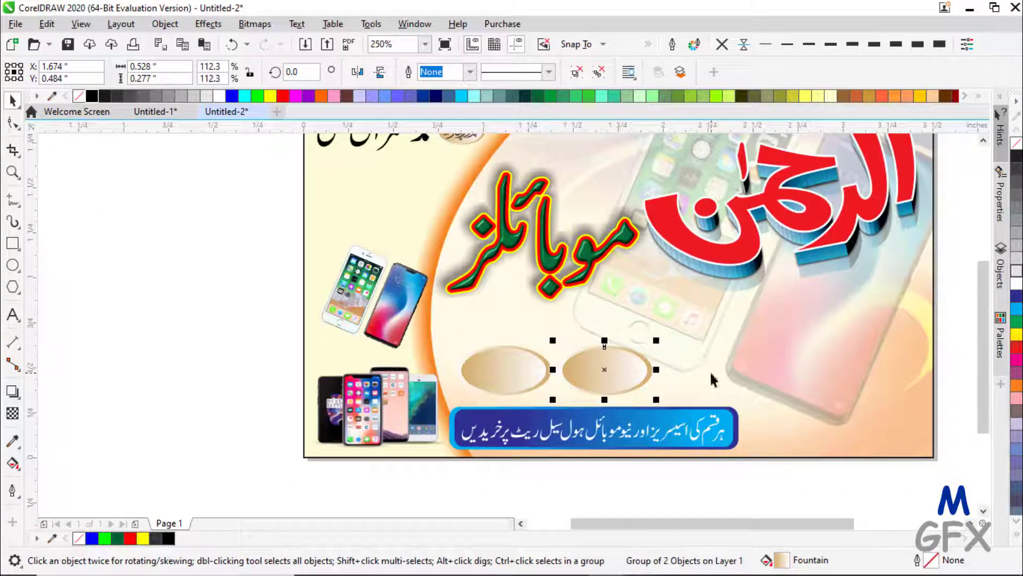
key(ctrl+r)
key(ctrl+r)
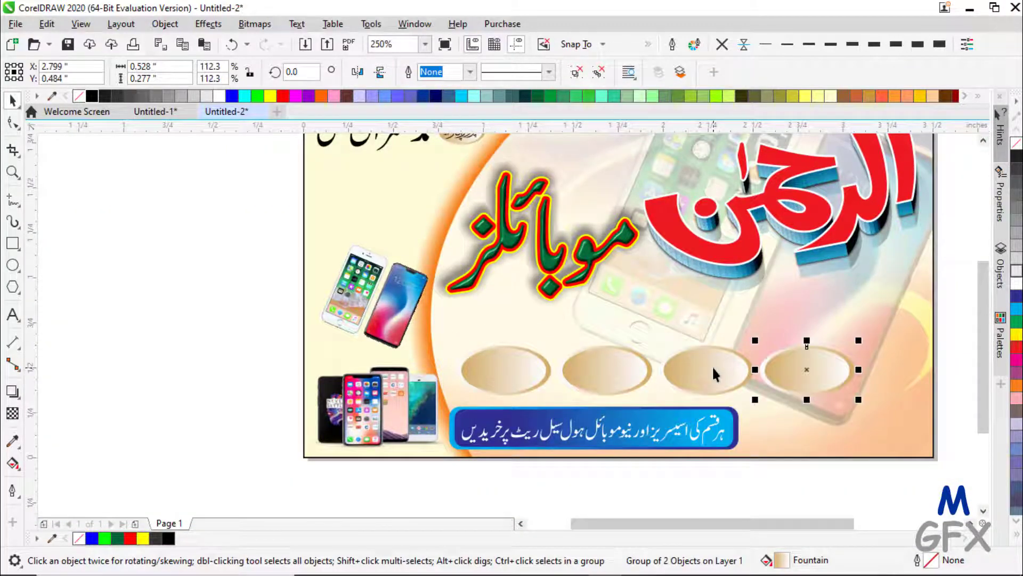
key(ctrl+r)
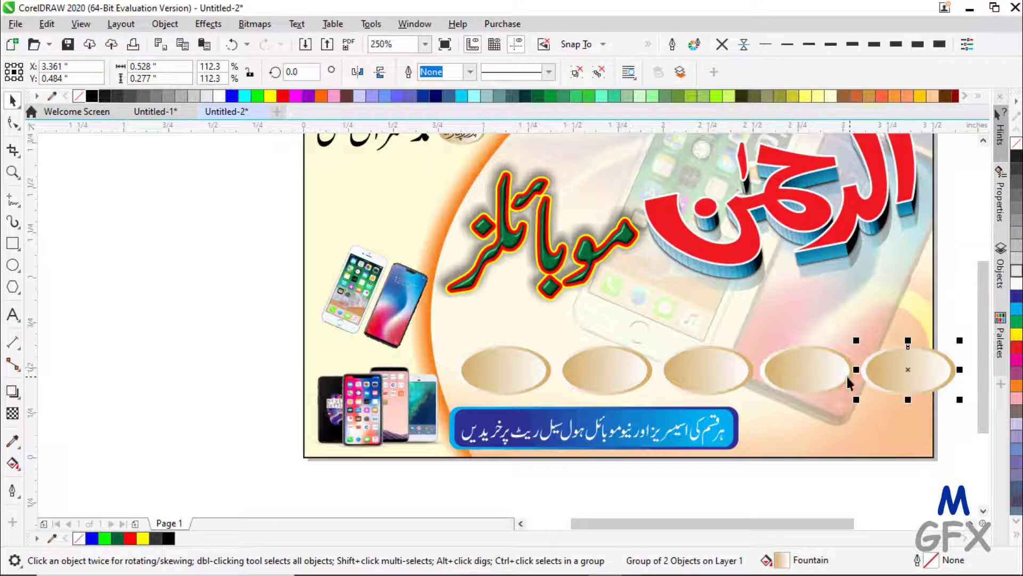
scroll(961, 352, down, 2)
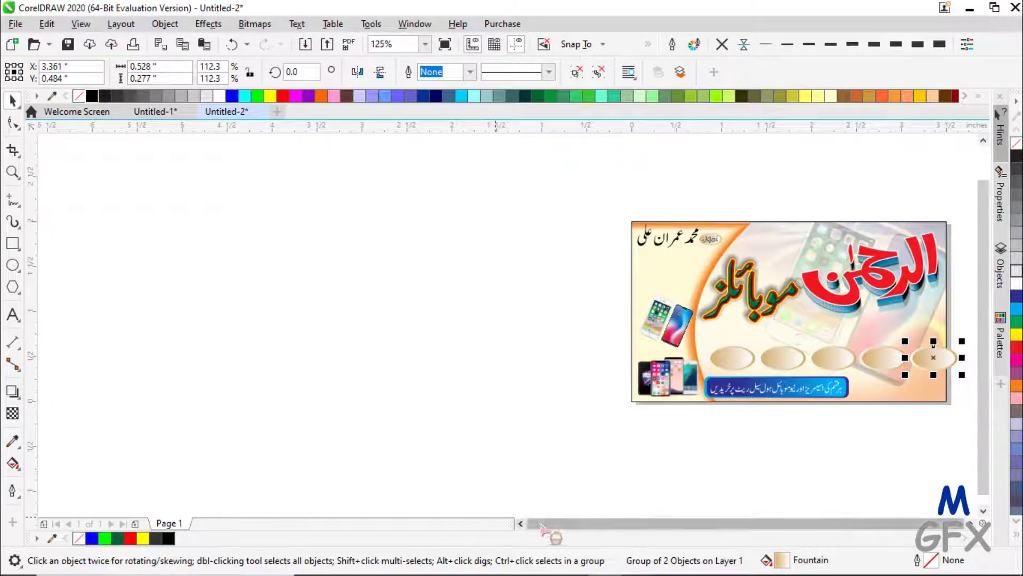
drag(542, 523, 584, 520)
- Select all five ovals and position the row just above the blue banner
click(425, 44)
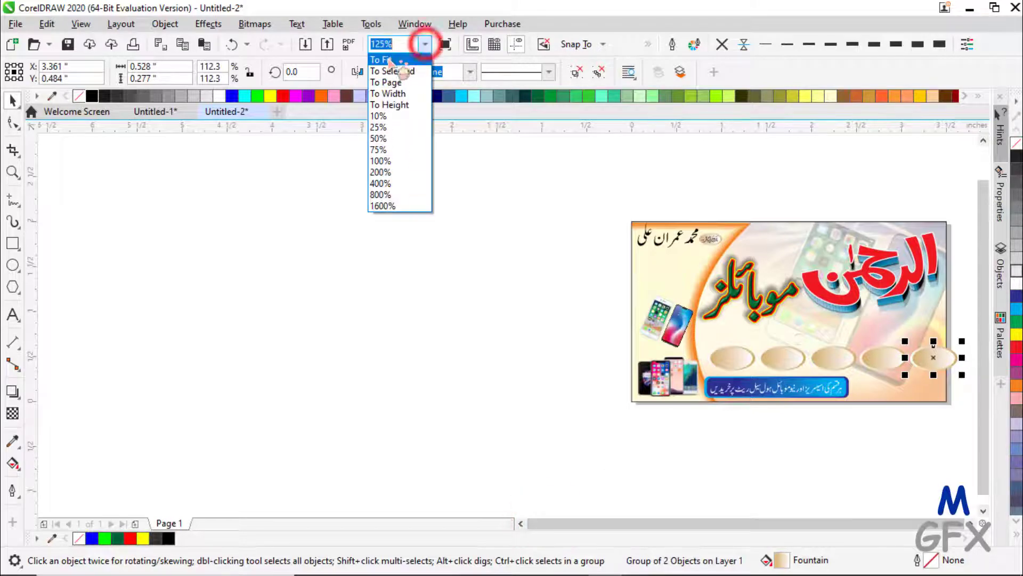
click(389, 58)
click(881, 358)
drag(882, 358, 328, 464)
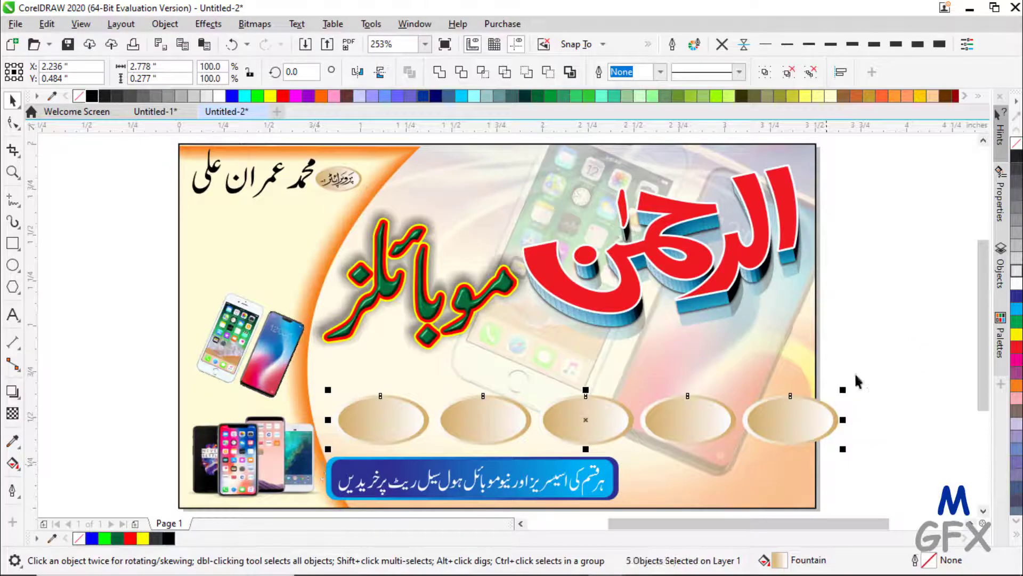
mouse_move(806, 416)
mouse_down()
mouse_move(790, 414)
mouse_move(810, 395)
mouse_move(800, 397)
mouse_up()
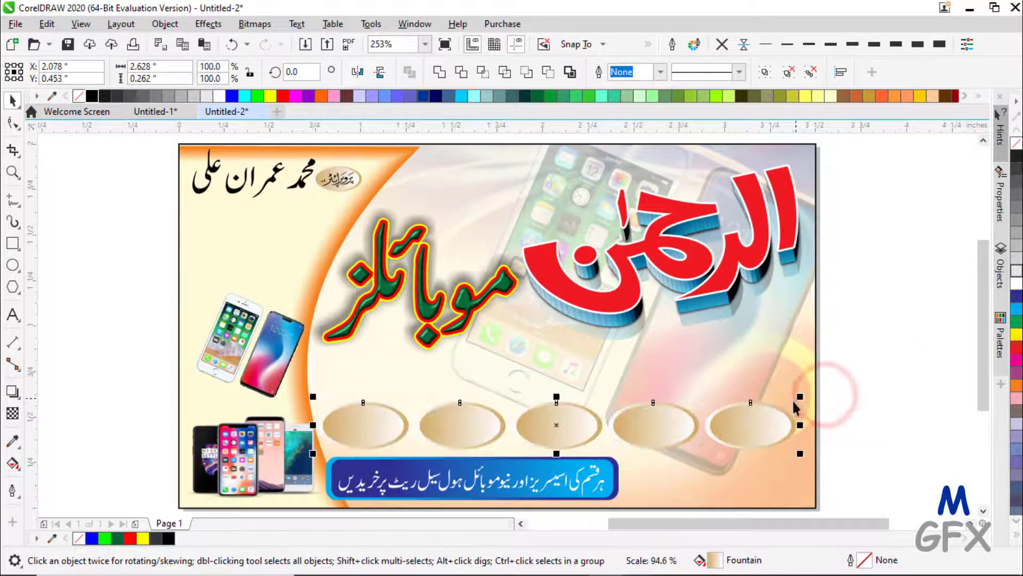
drag(731, 425, 744, 408)
- Start a new text object above the ovals
click(855, 402)
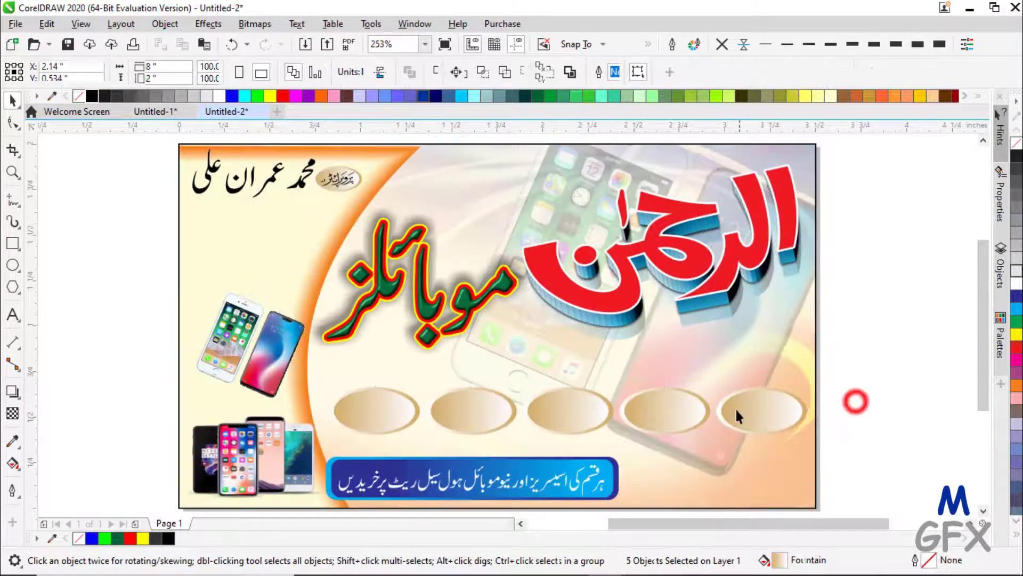
click(737, 410)
click(13, 315)
click(571, 364)
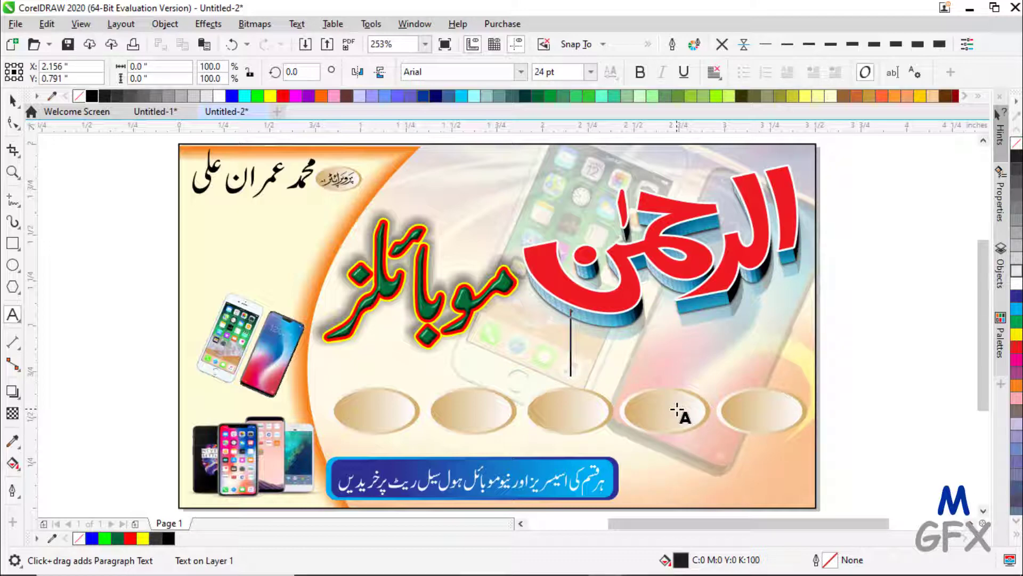
- Type بیڑی in black Jameel Noori Nastaleeq and select it with the rightmost oval
text(بیڑی)
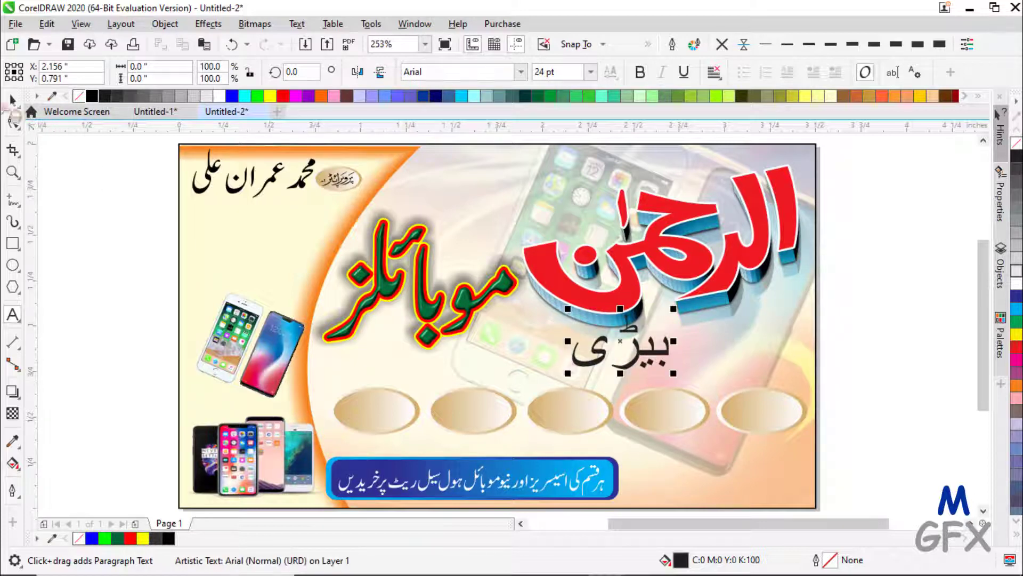
click(11, 99)
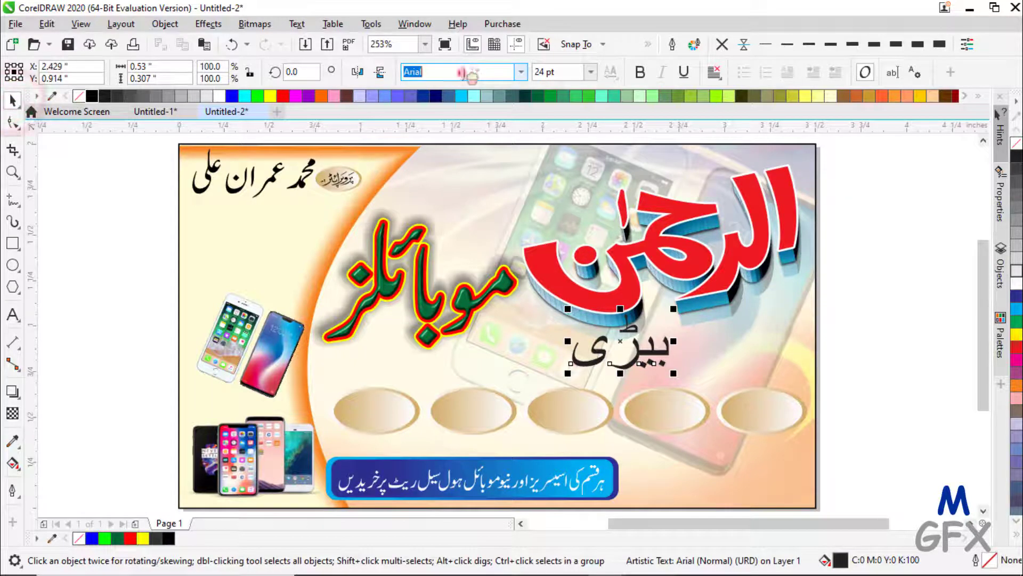
click(518, 73)
click(479, 118)
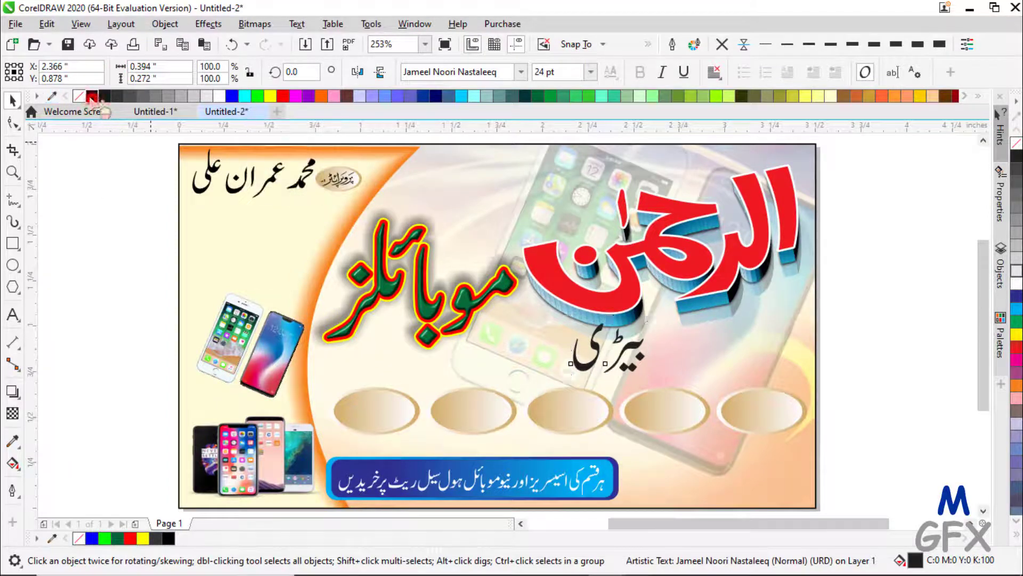
click(92, 96)
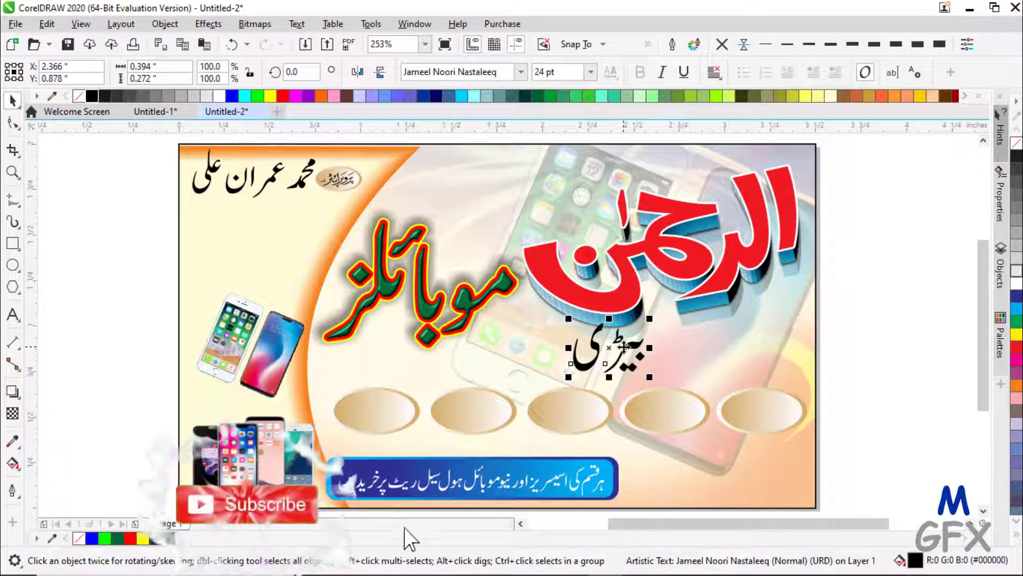
shift+click(761, 404)
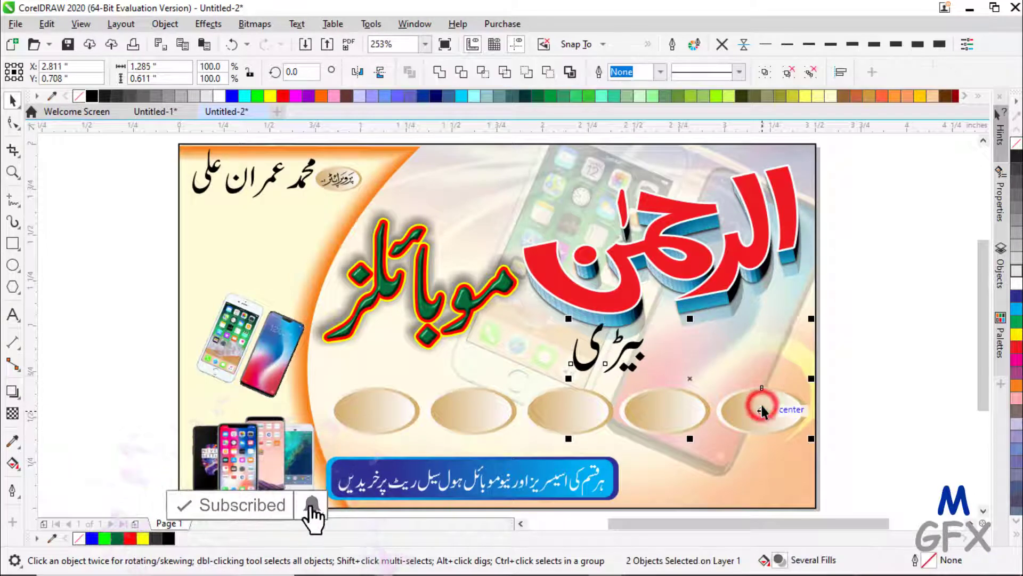
- Centre the word on the rightmost oval and shrink it to fit
key(e)
key(c)
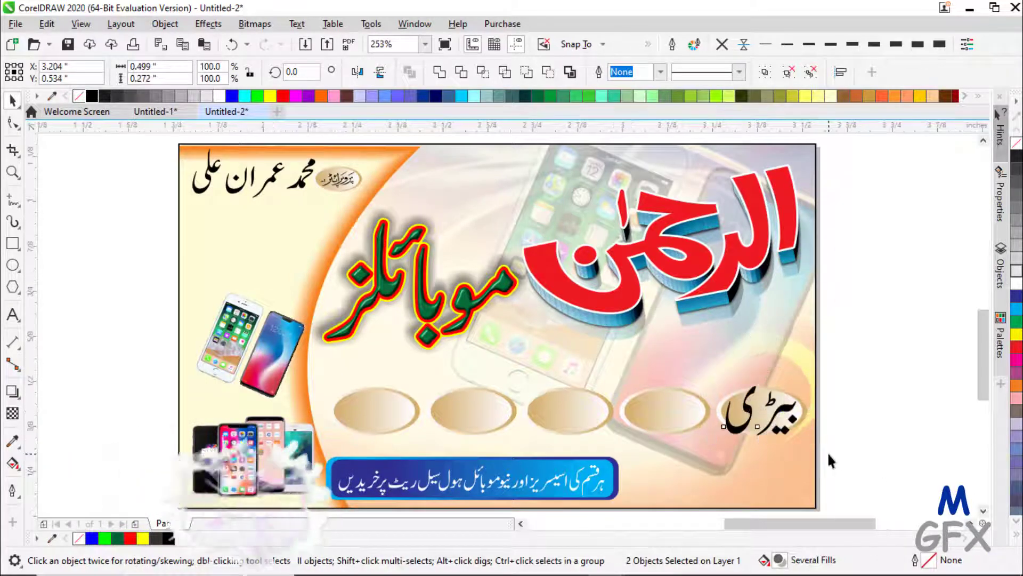
scroll(827, 452, up, 4)
click(875, 252)
click(672, 275)
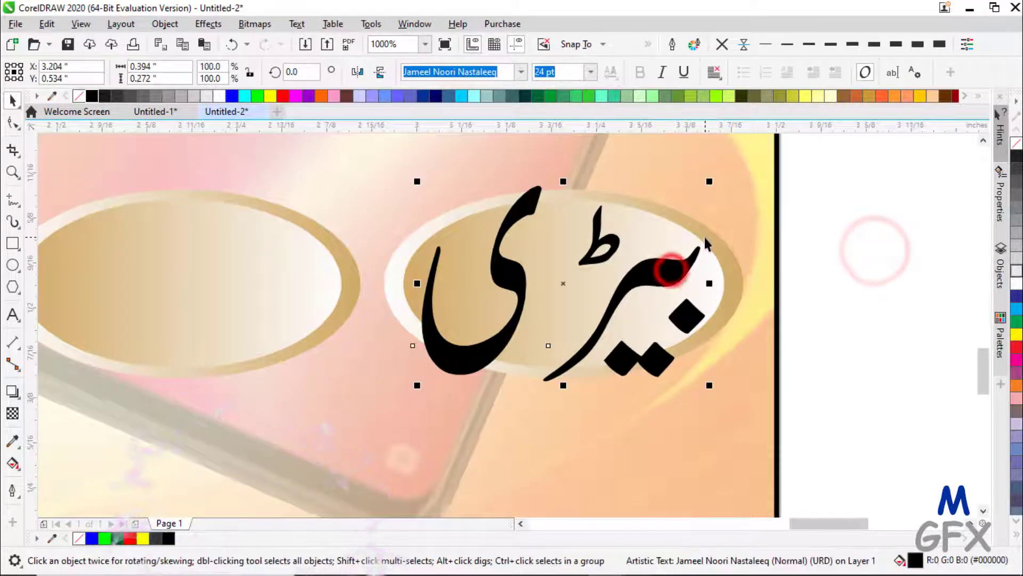
drag(709, 180, 665, 205)
- Retype the word as بیٹری and scale it down to 14.995 pt inside the oval
double_click(621, 278)
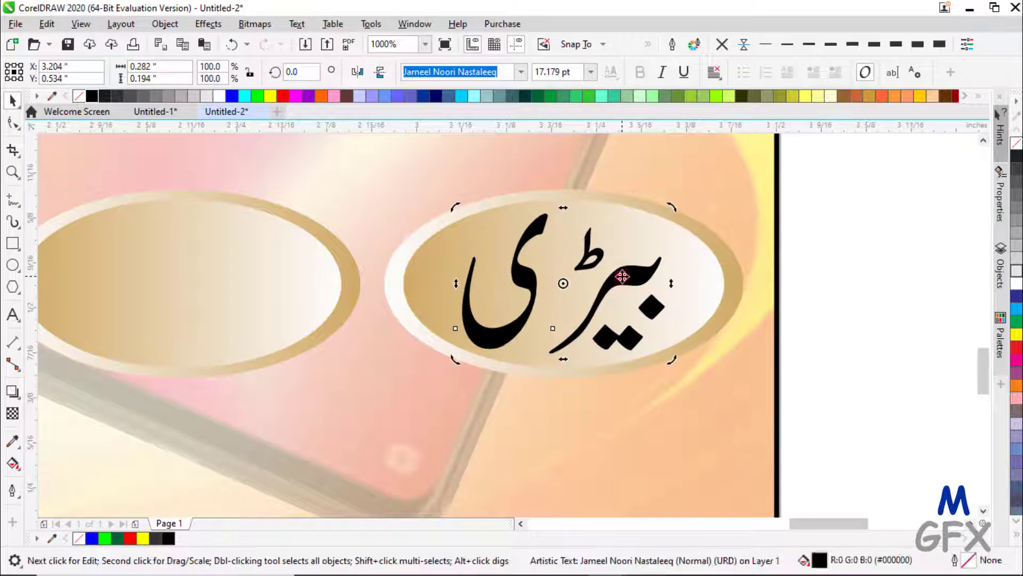
click(573, 288)
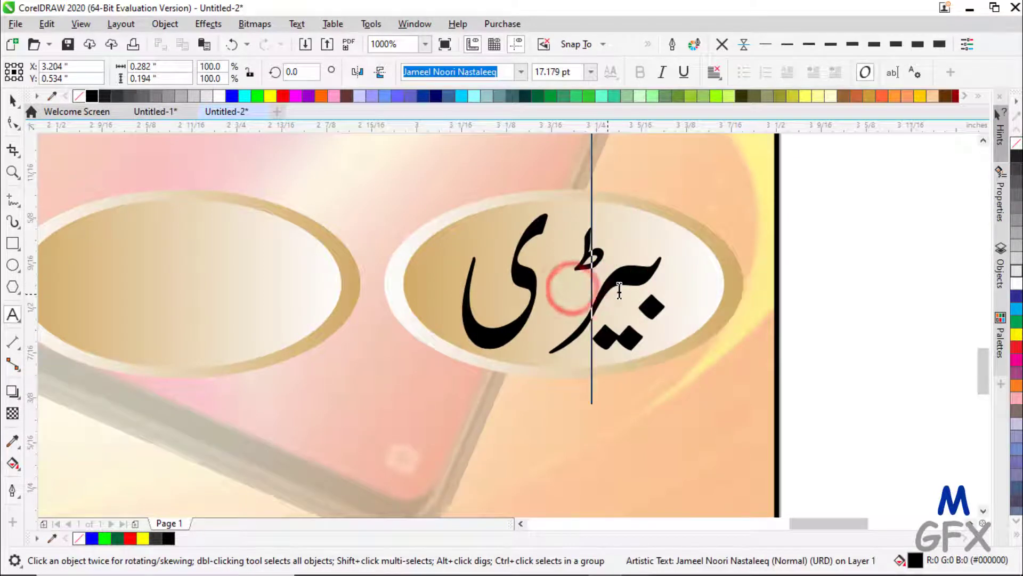
click(553, 283)
key(BackSpace)
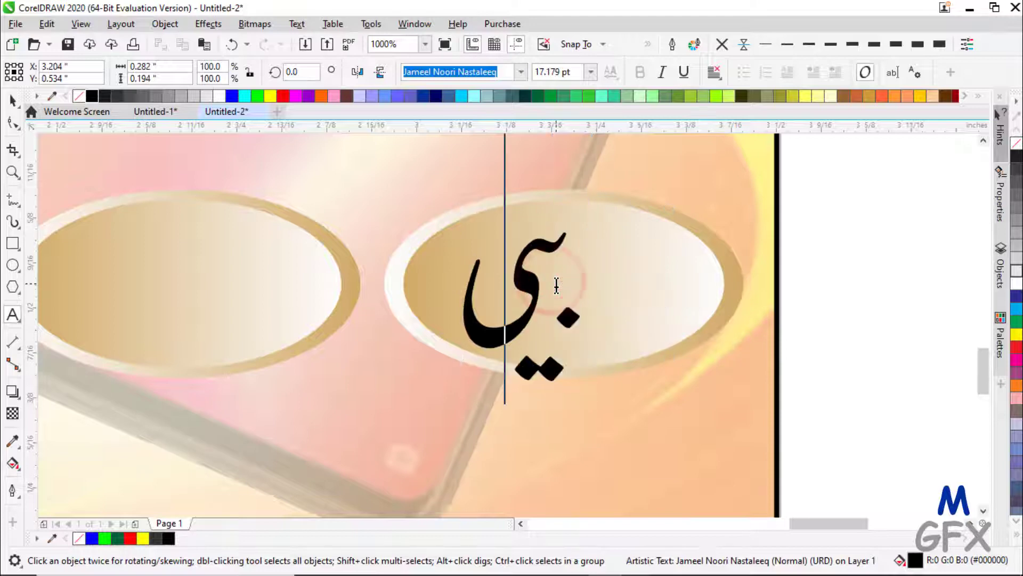
key(BackSpace)
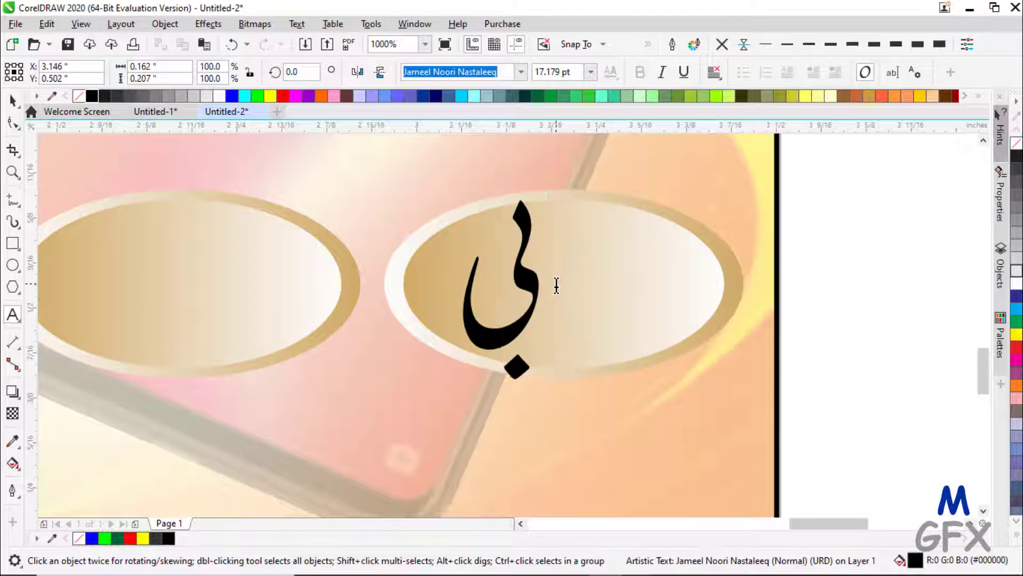
text(ڑ)
key(BackSpace)
key(BackSpace)
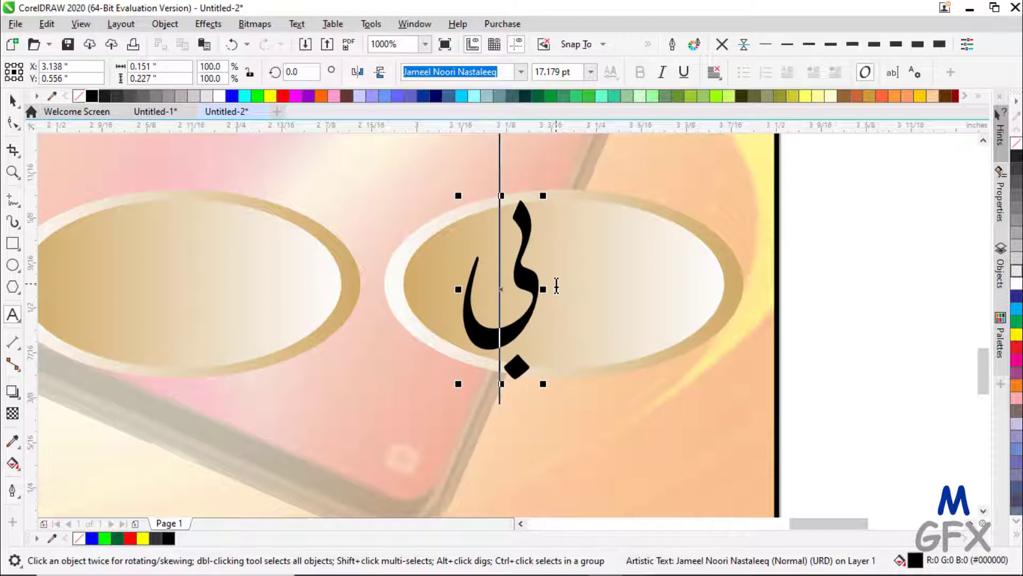
text(ہ)
key(BackSpace)
key(BackSpace)
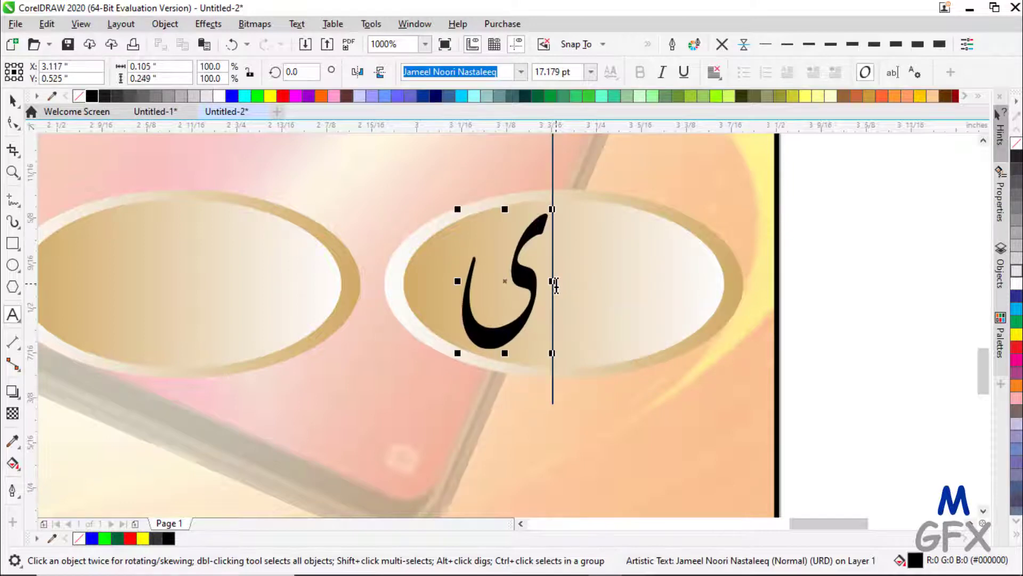
text(بی)
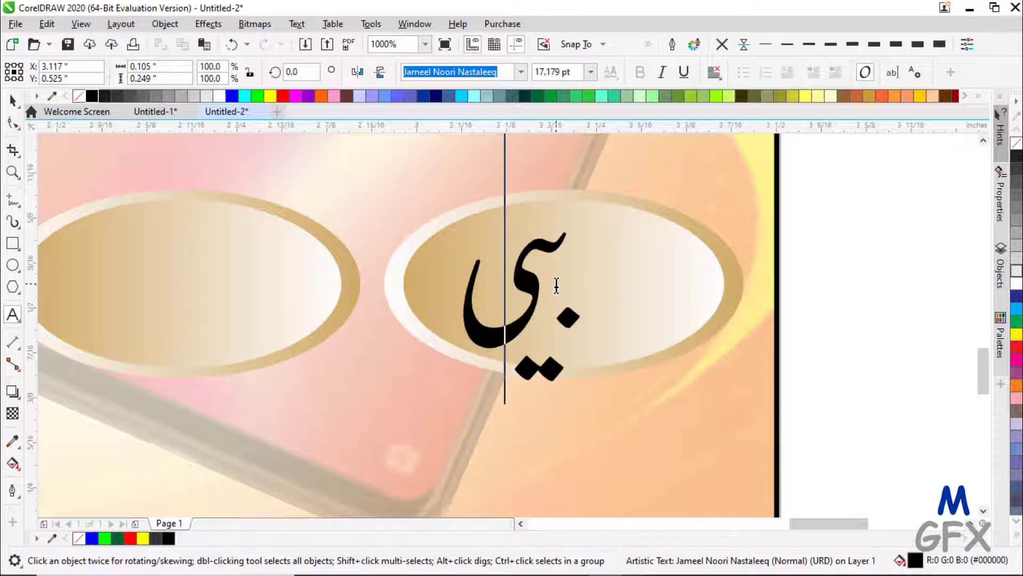
text(ٹری)
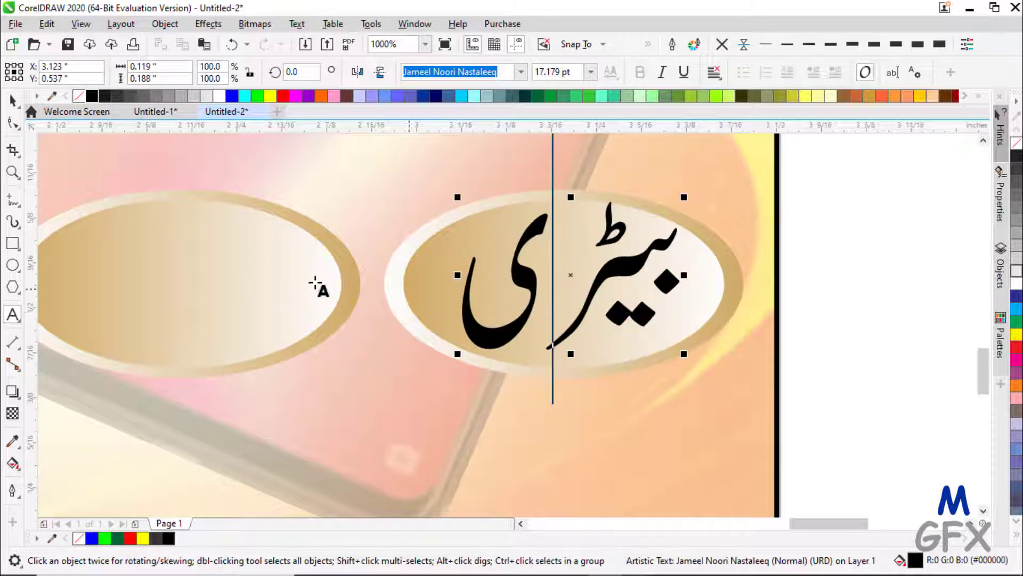
click(13, 100)
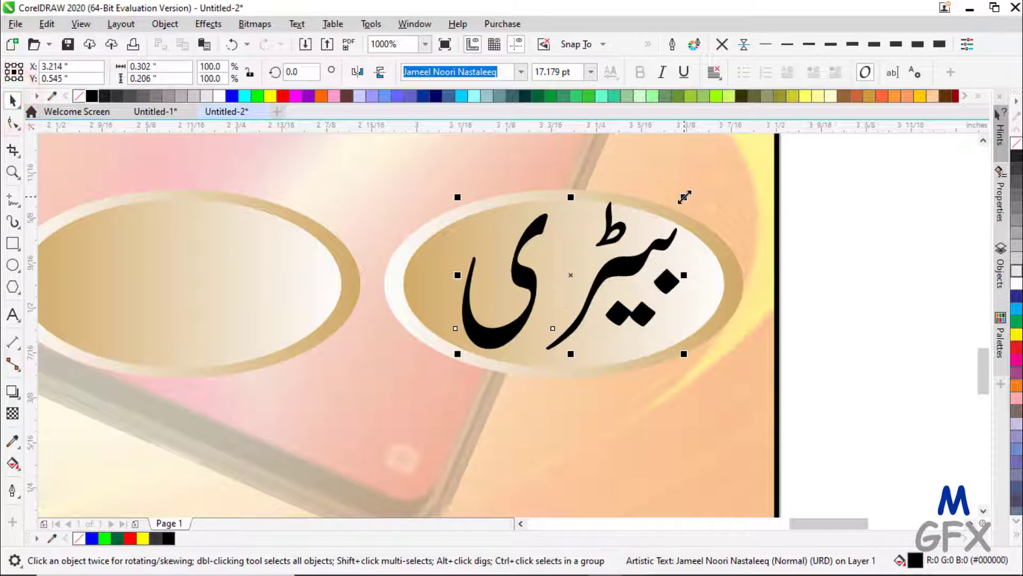
mouse_move(685, 197)
mouse_down()
mouse_move(660, 207)
mouse_move(670, 206)
mouse_up()
- Copy the word onto the neighbouring oval and retype it as چارجر
drag(813, 525, 790, 525)
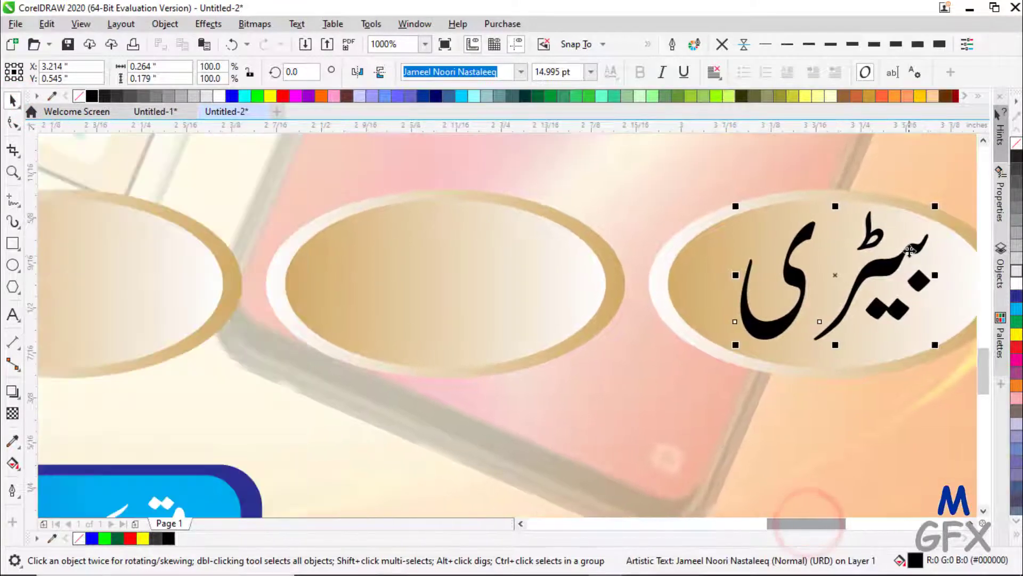
drag(891, 267, 497, 272)
right_click(497, 272)
double_click(488, 273)
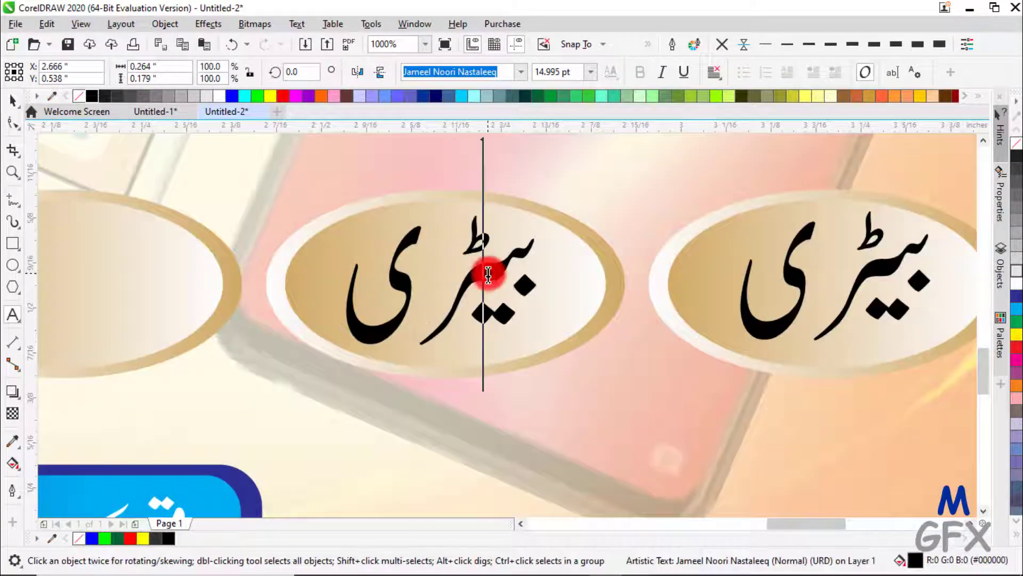
text(چار)
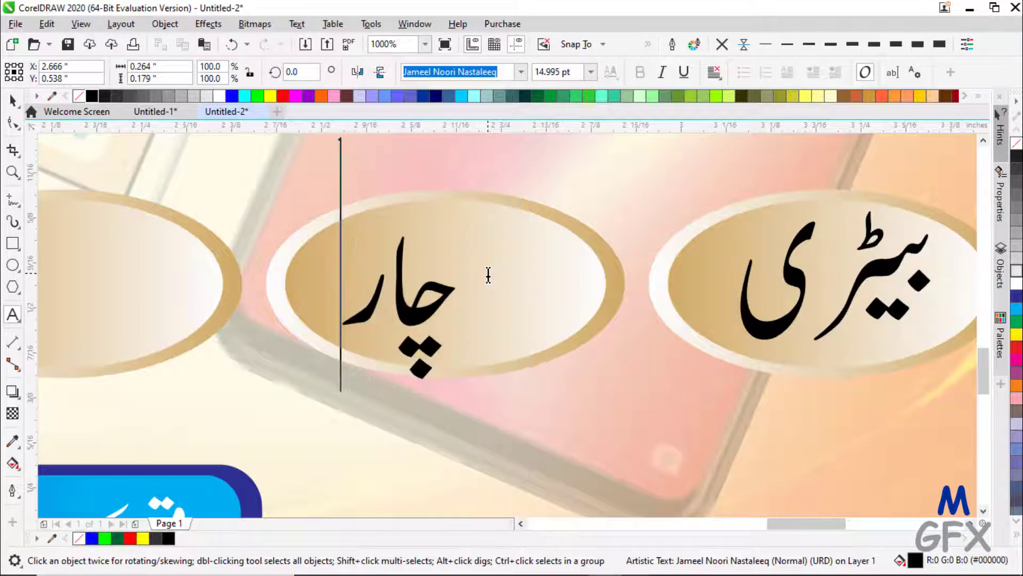
text(جر)
key(Escape)
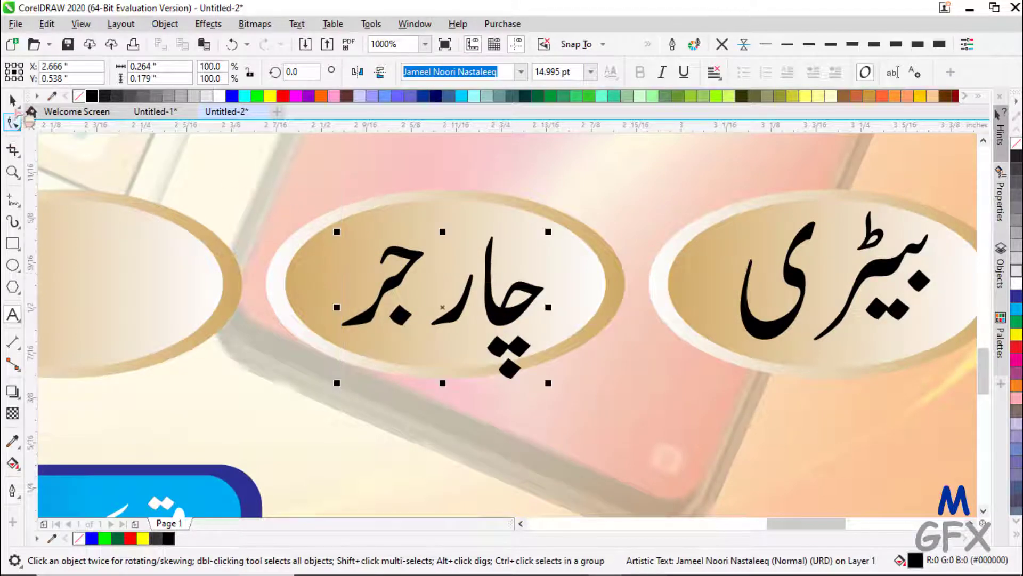
- Centre the چارجر label horizontally and vertically on its oval
click(12, 101)
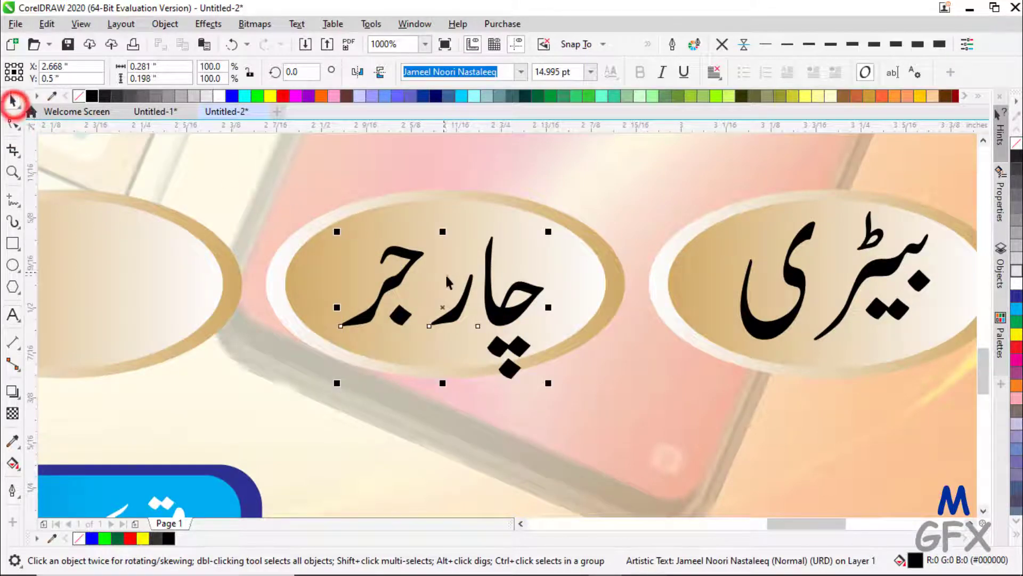
shift+click(369, 219)
key(c)
key(e)
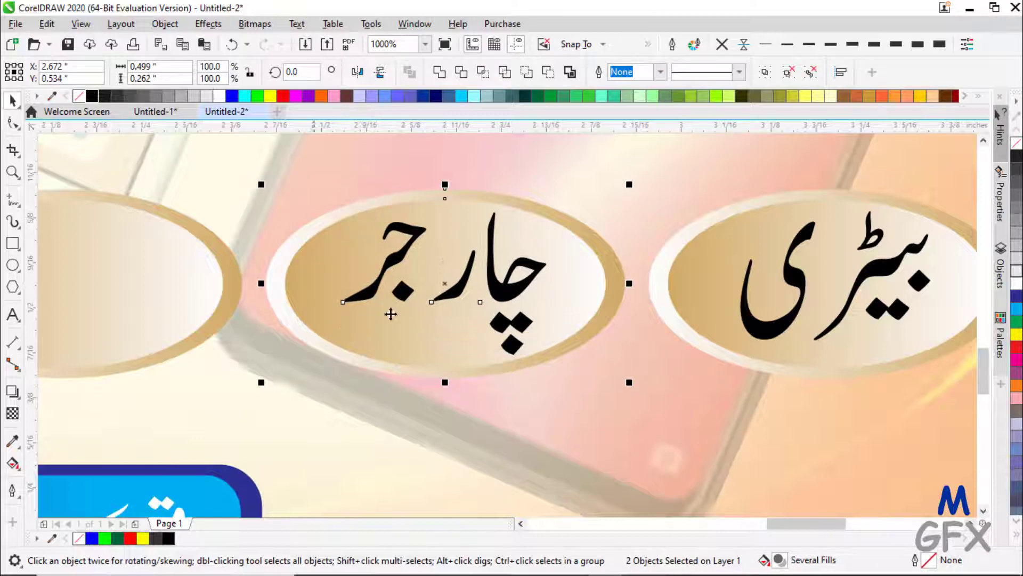
drag(805, 525, 760, 525)
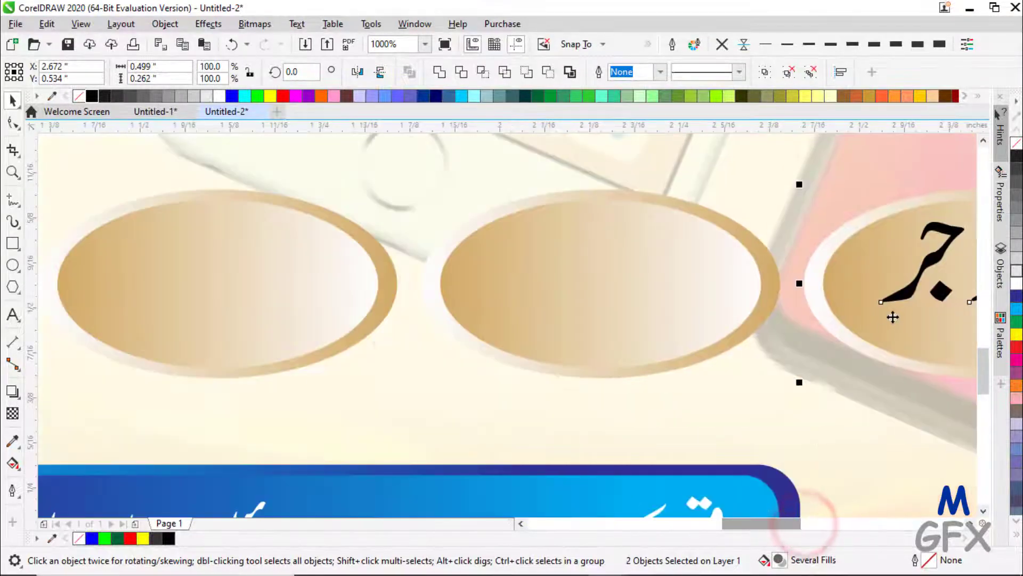
- Copy the چارجر label onto the next blank oval and retype it as فلیش
click(910, 294)
drag(913, 288, 523, 289)
right_click(524, 289)
double_click(523, 289)
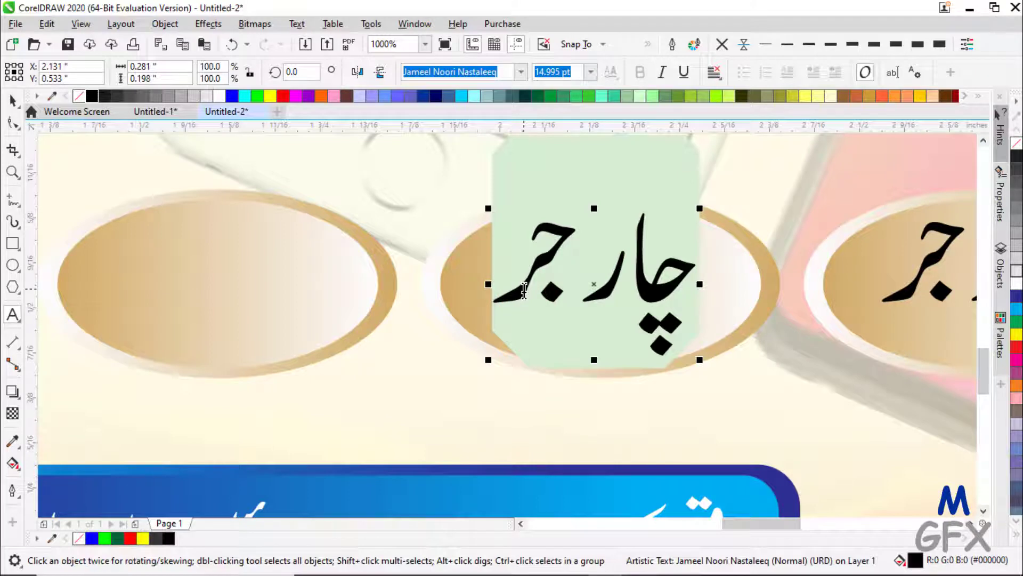
text(فلیش)
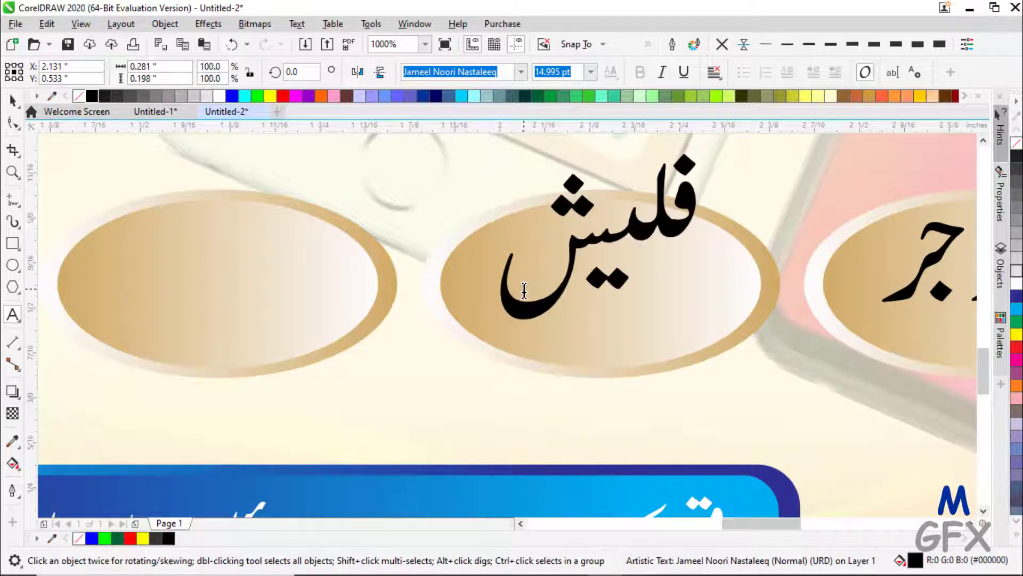
- Resize the فلیش label to 11.104 pt and centre it on its oval
click(12, 99)
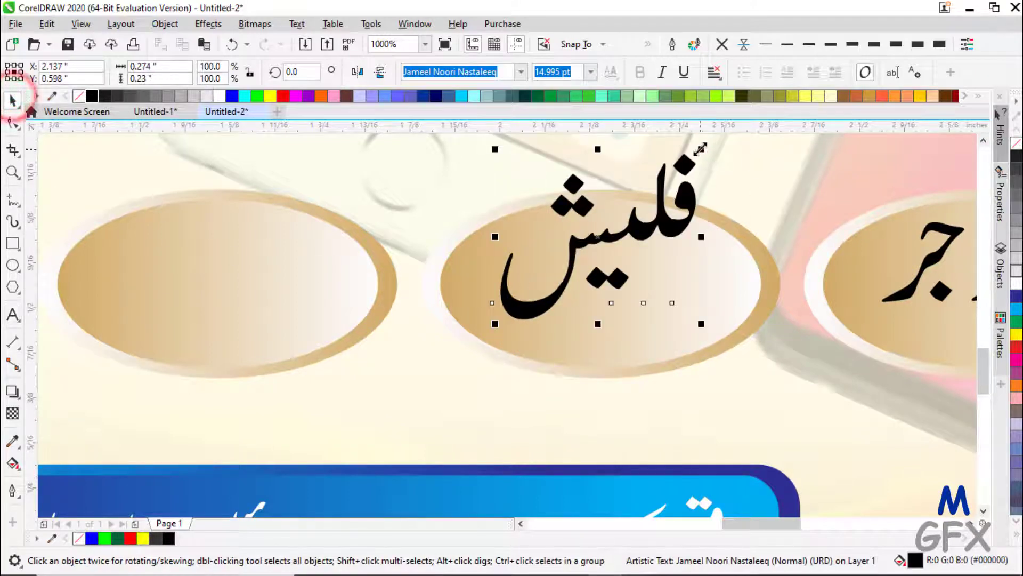
drag(702, 150, 673, 208)
drag(624, 231, 618, 259)
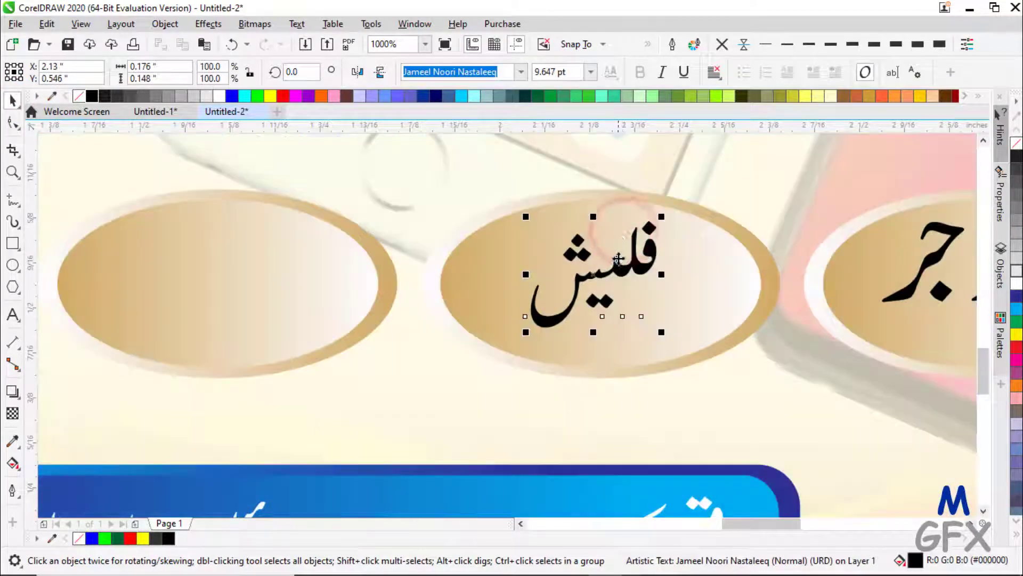
shift+click(757, 278)
key(c)
key(e)
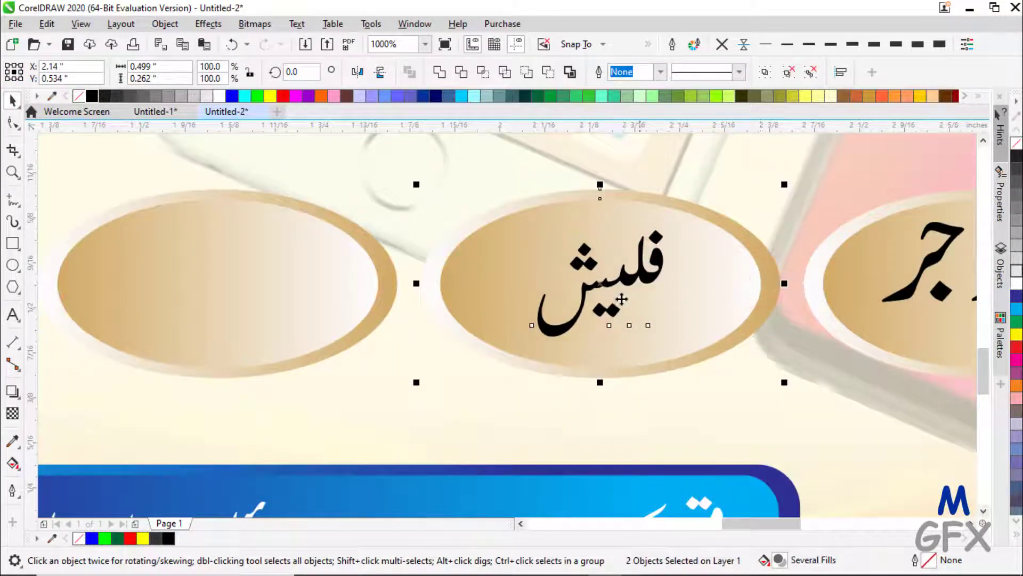
click(646, 276)
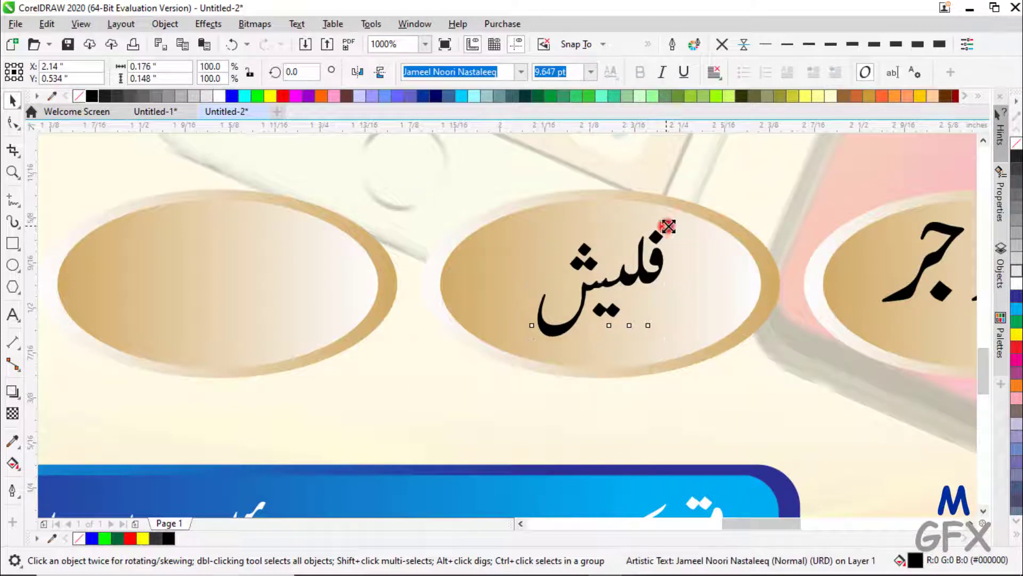
drag(668, 226, 690, 218)
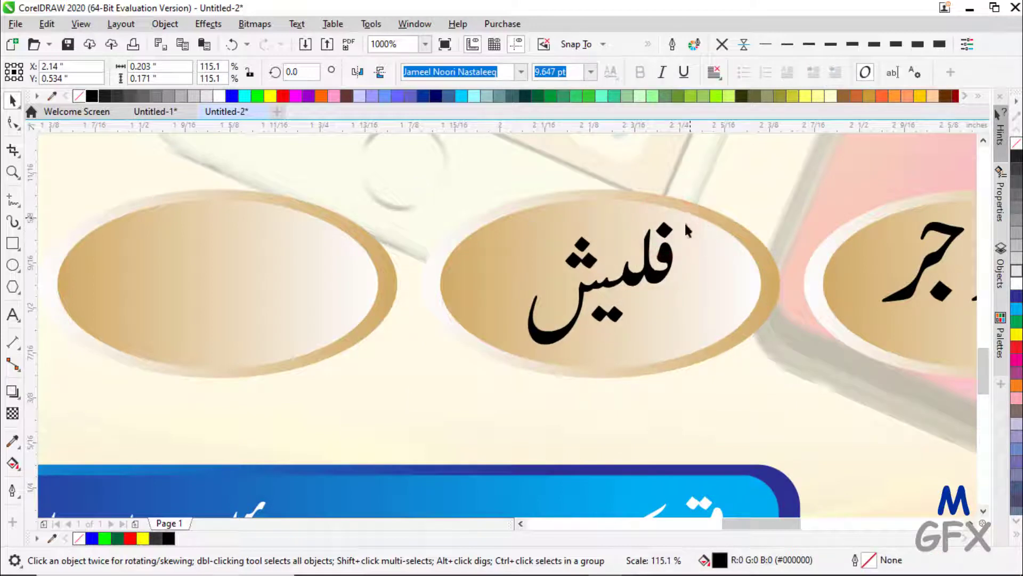
drag(776, 524, 753, 524)
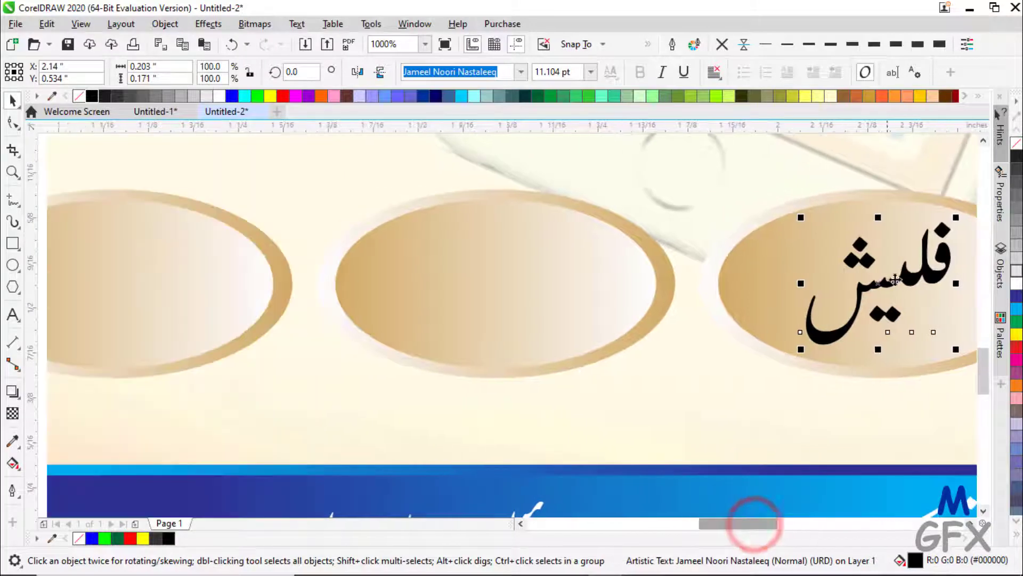
- Copy the فلیش label onto the next blank oval, retype it as ایزی لوڈ, and centre it
drag(909, 272, 537, 273)
double_click(537, 273)
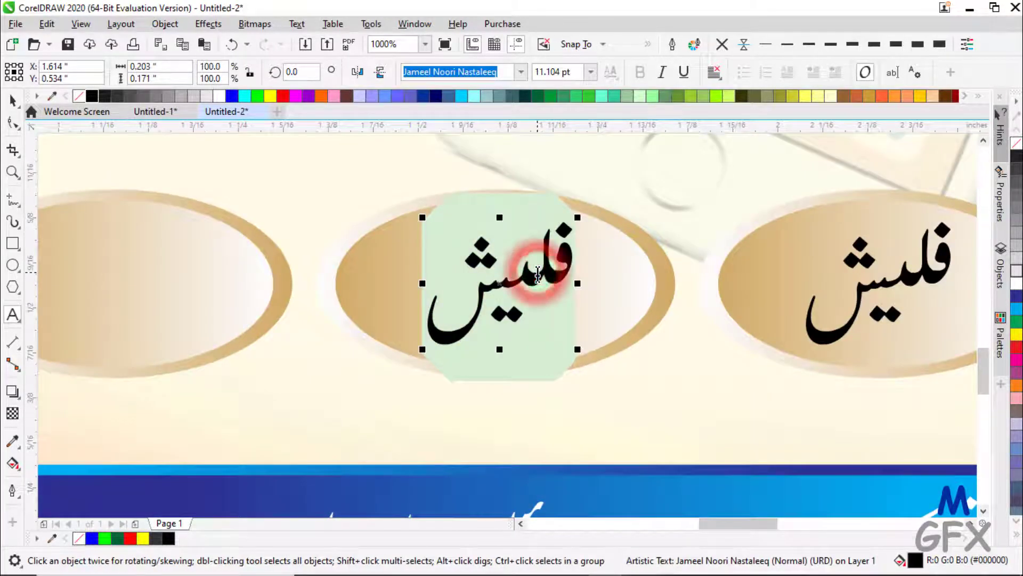
text(ا)
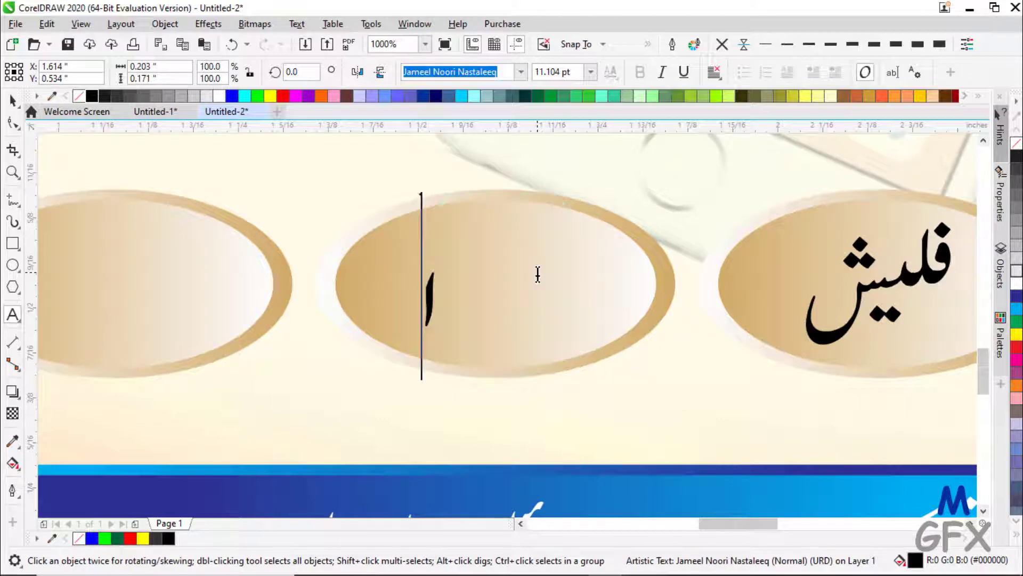
text(یزی لوڈ)
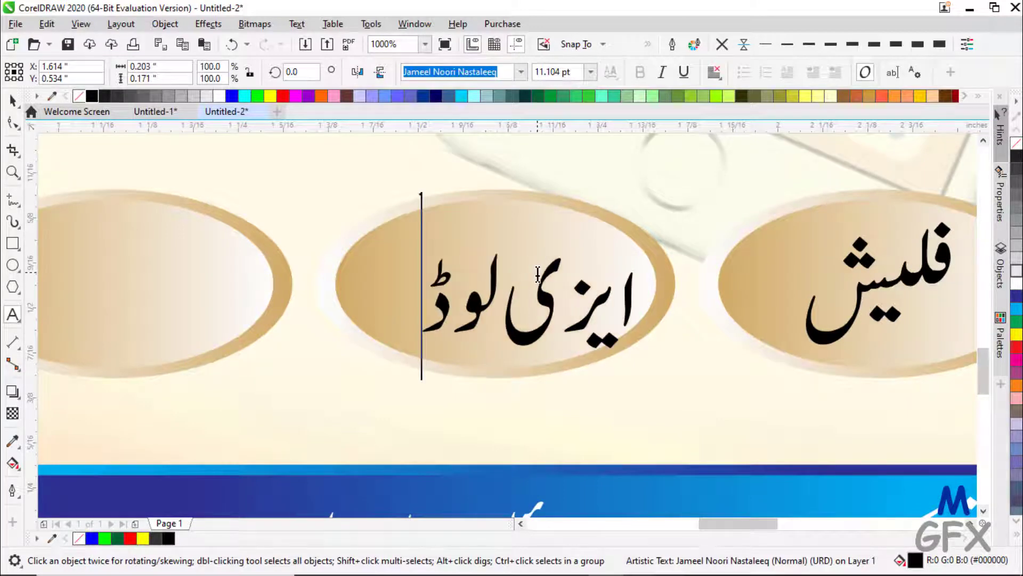
click(11, 99)
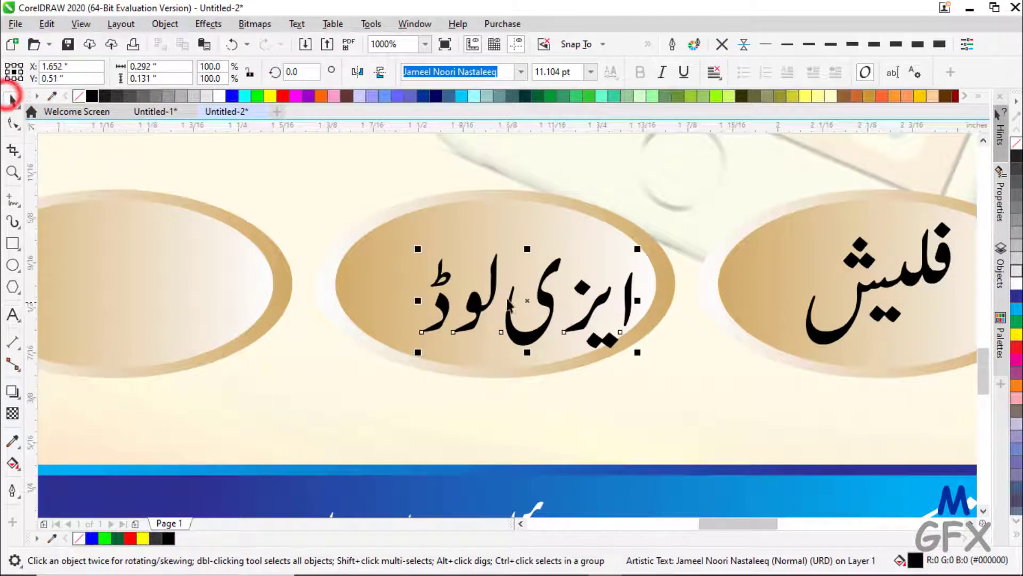
shift+click(472, 226)
key(c)
key(e)
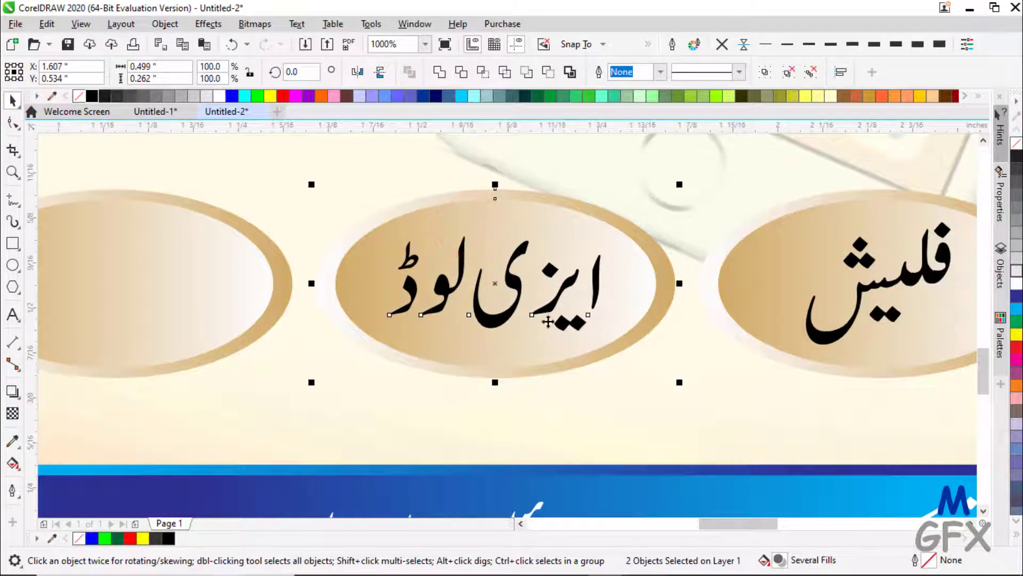
- Copy the label onto the leftmost oval, change it to ایزی پیسہ, centre it, and zoom to fit
click(225, 274)
drag(496, 320, 131, 319)
right_click(131, 320)
double_click(131, 319)
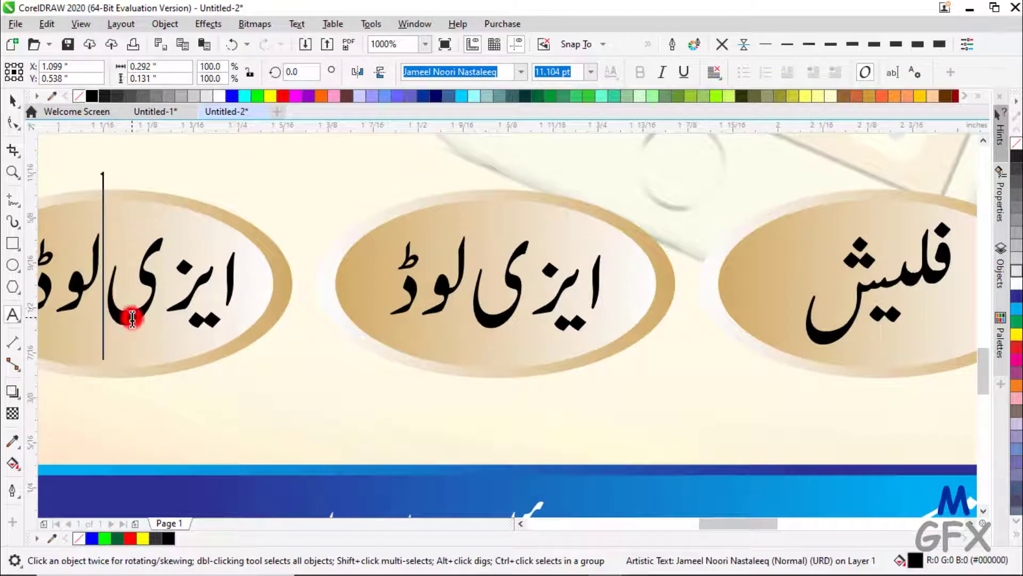
click(104, 277)
drag(104, 278, 4, 270)
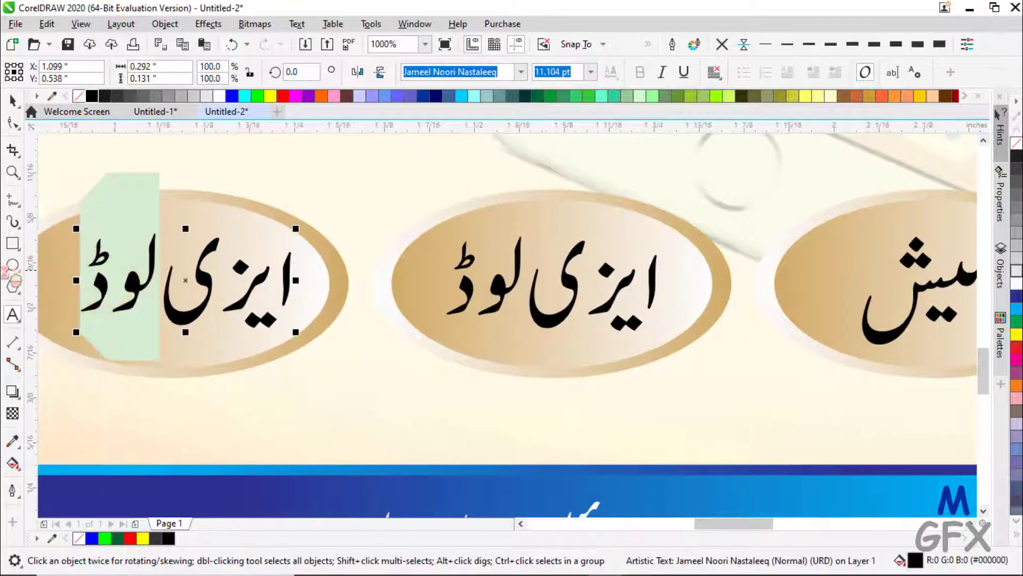
text(پ)
key(BackSpace)
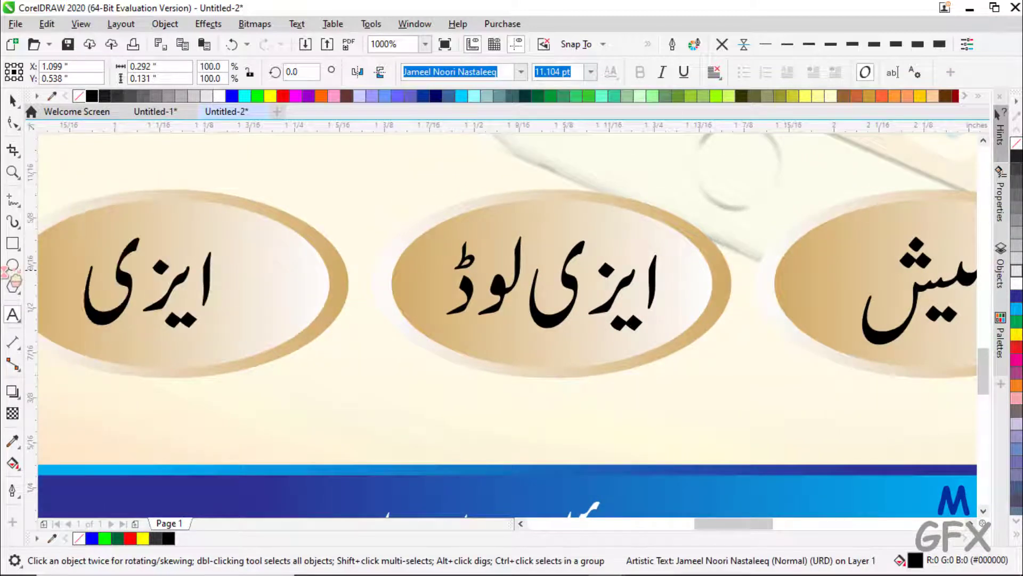
text(ففپی)
key(BackSpace)
key(BackSpace)
key(BackSpace)
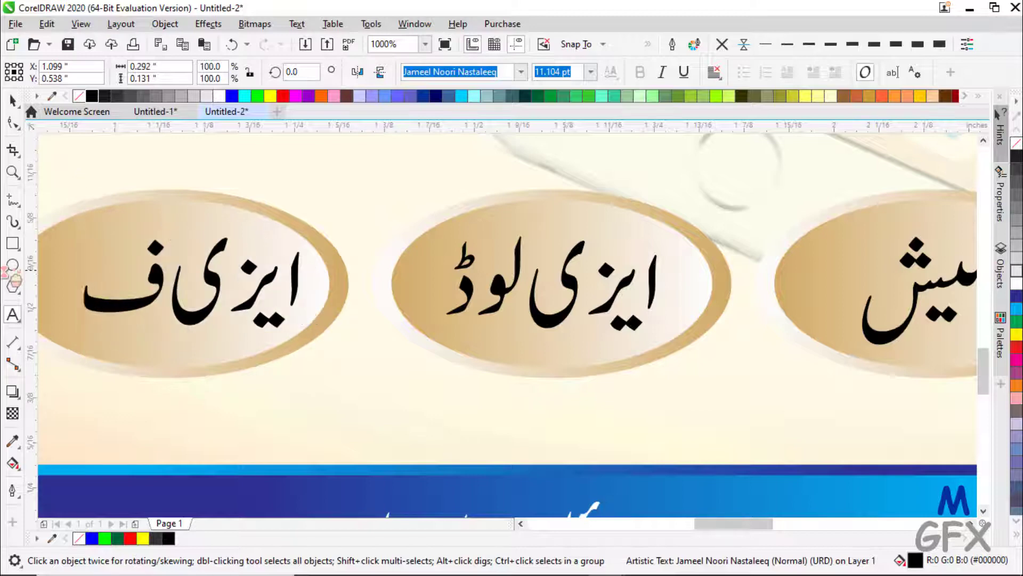
key(BackSpace)
text(ی)
key(BackSpace)
text(پی)
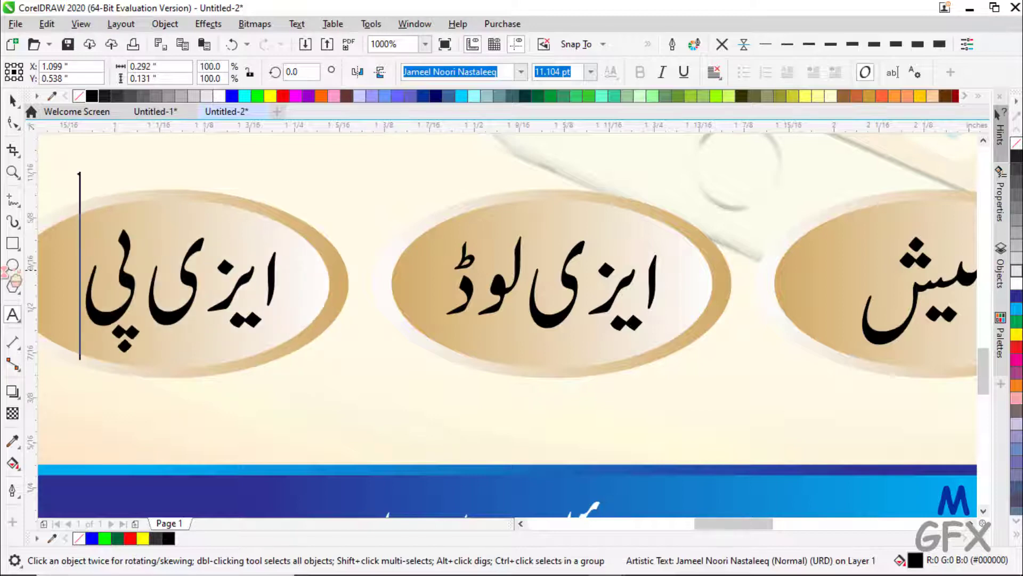
text(سہ)
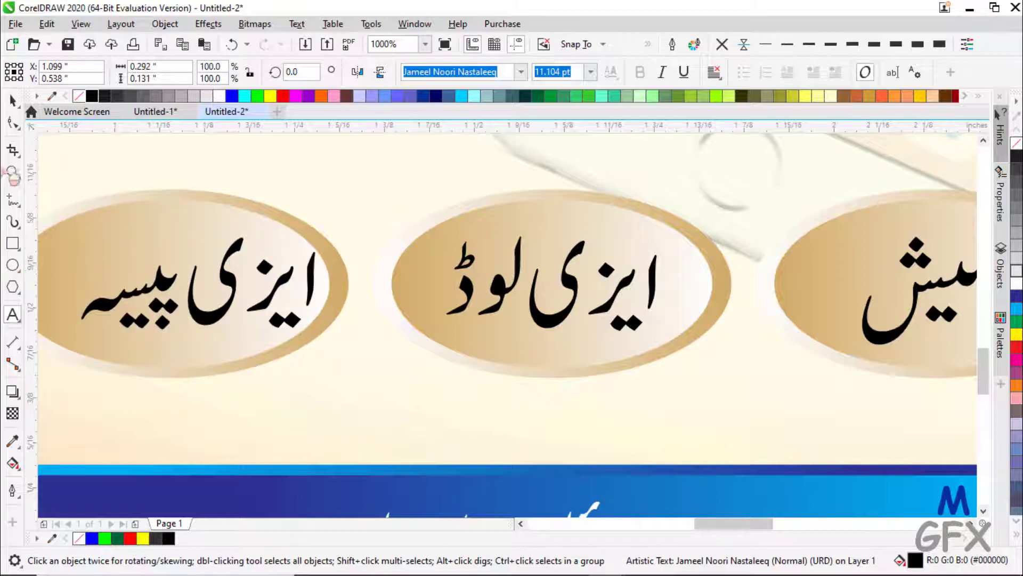
click(12, 100)
shift+click(99, 212)
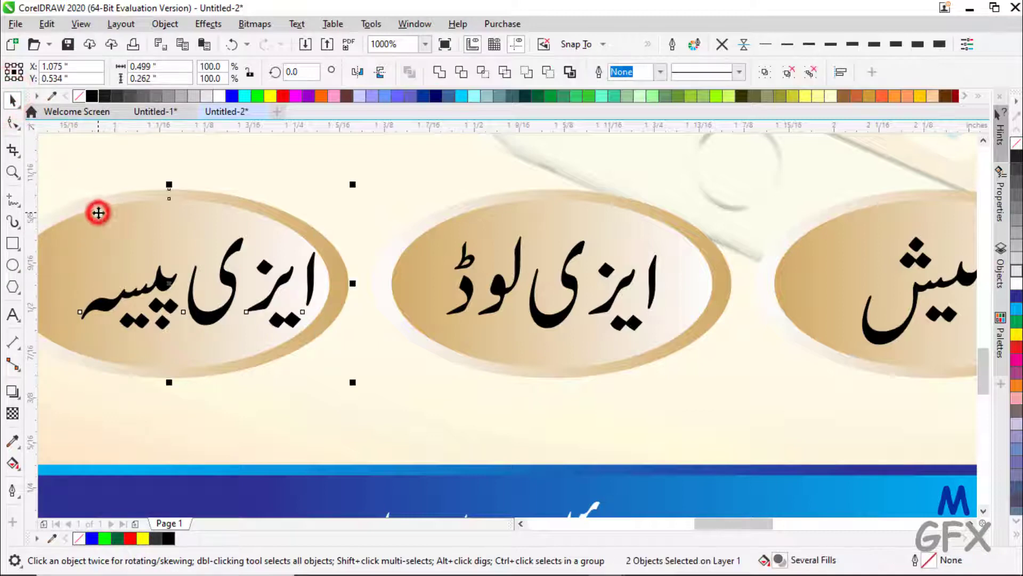
key(c)
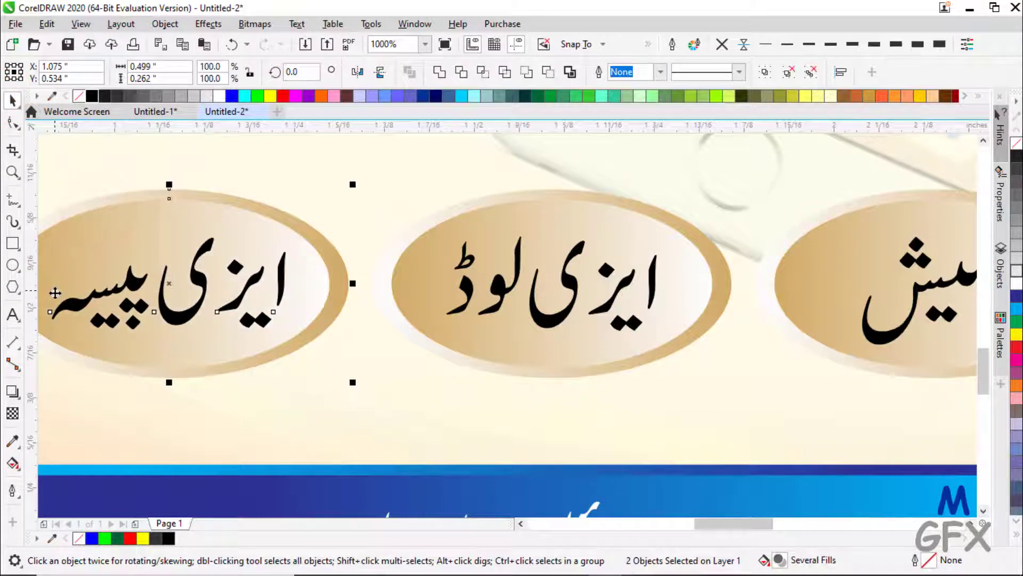
click(427, 45)
click(410, 67)
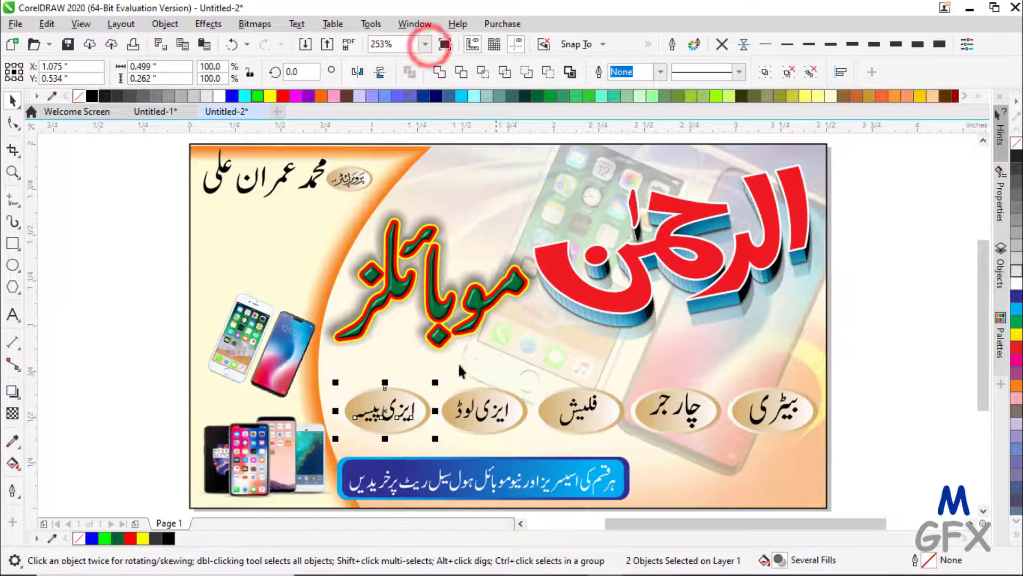
- Type the Urdu line بجلی کے بل یہاں وصول کیے جاتے ہیں as new text on the card
click(128, 272)
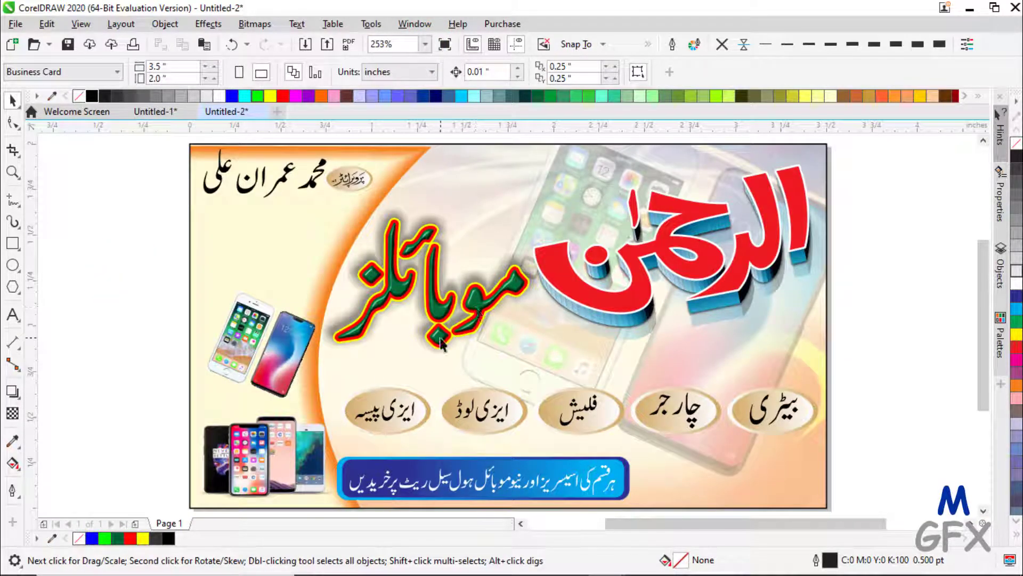
click(12, 314)
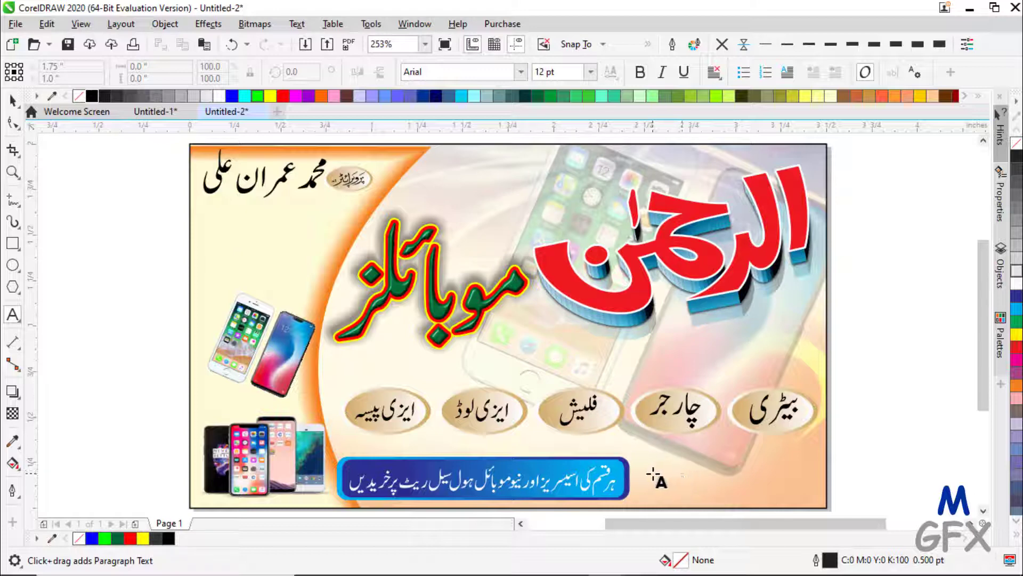
click(551, 353)
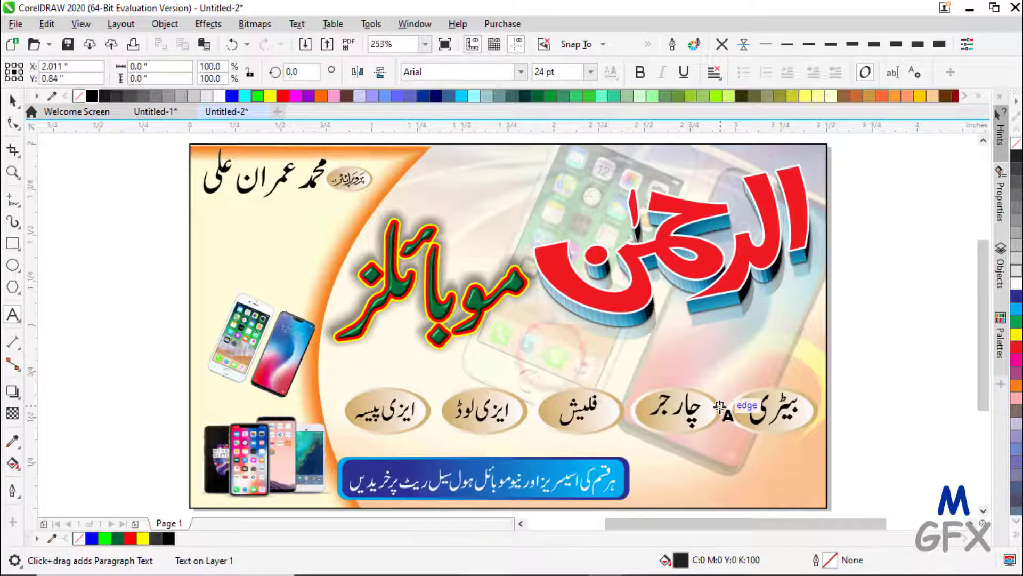
text(بھ)
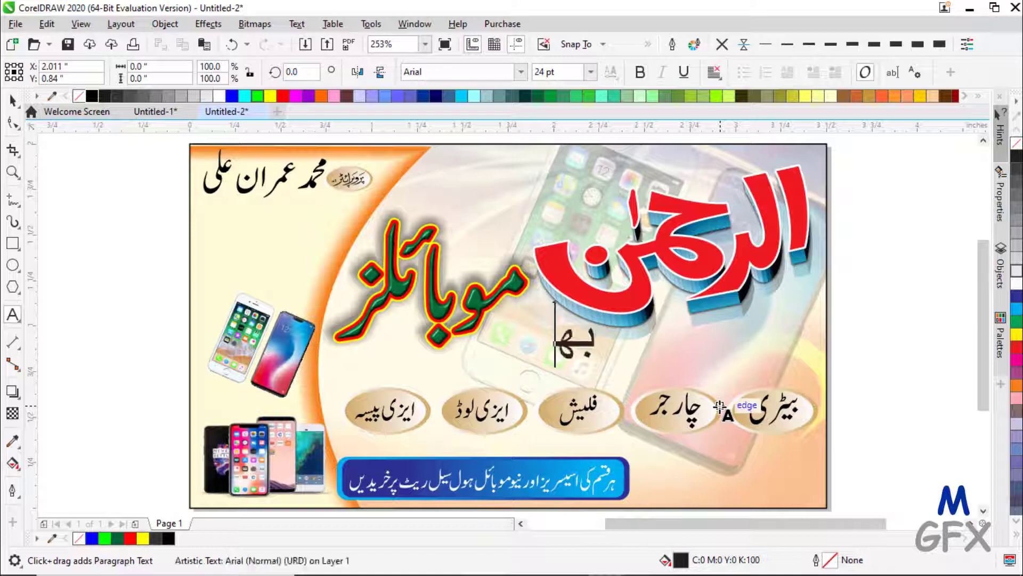
text(جلہ)
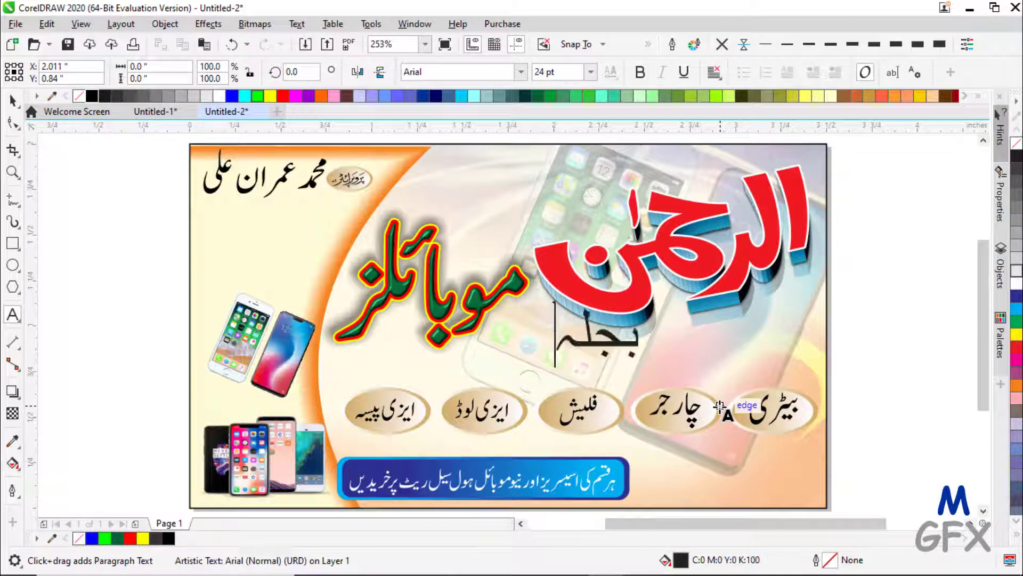
key(BackSpace)
text(ی کے )
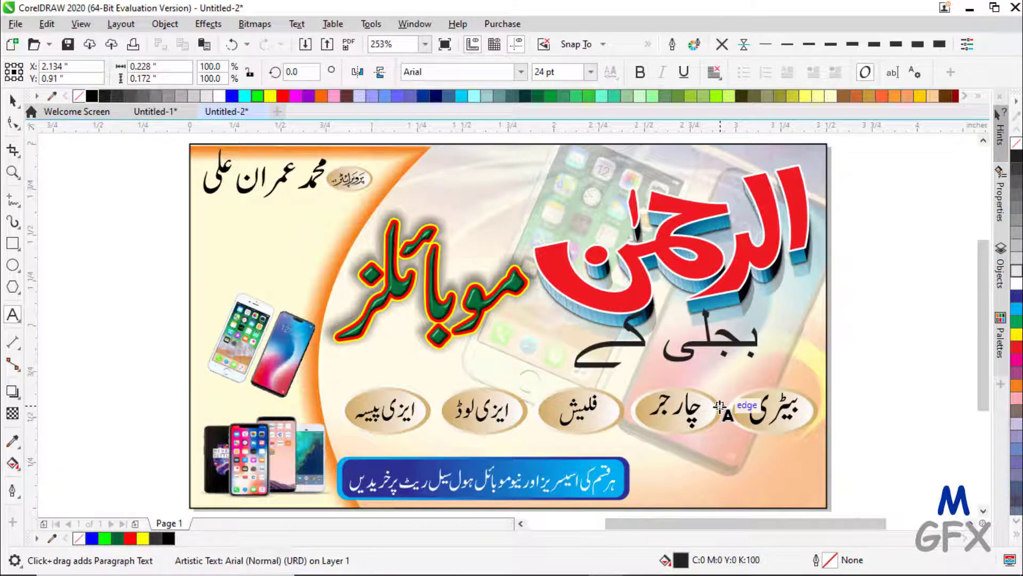
text(بل یہاں )
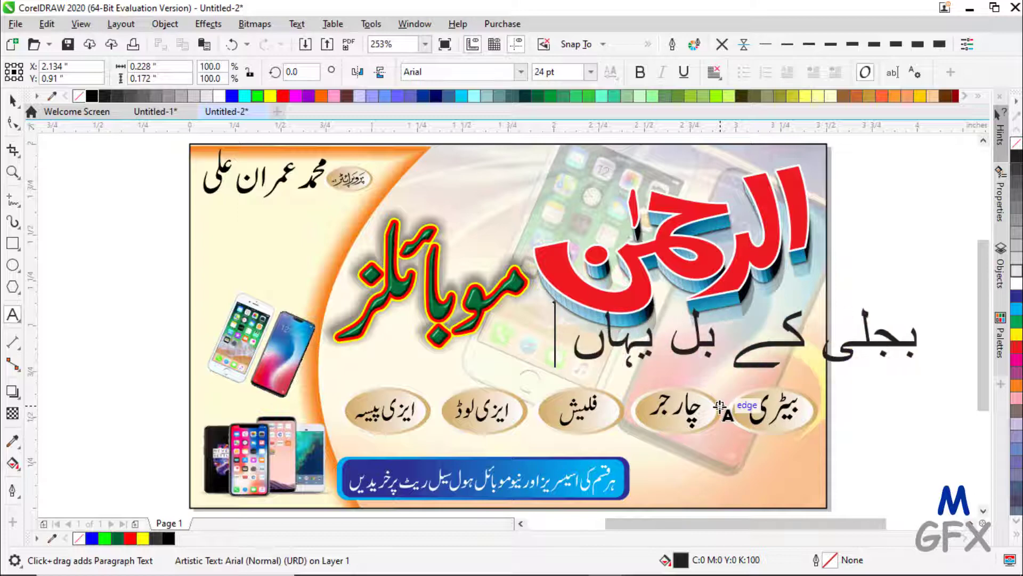
text(وصول ک)
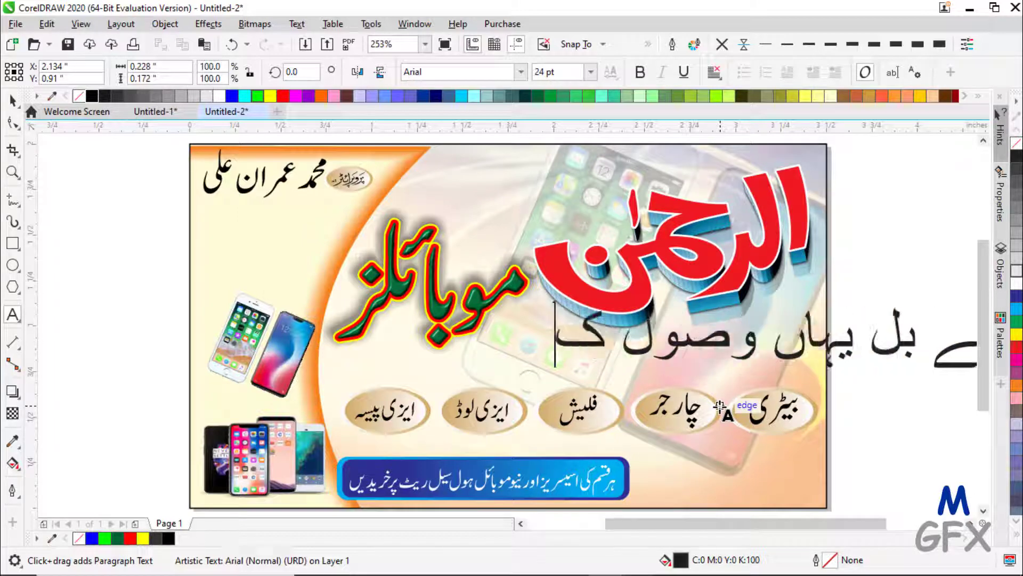
text(یے جائے ہ)
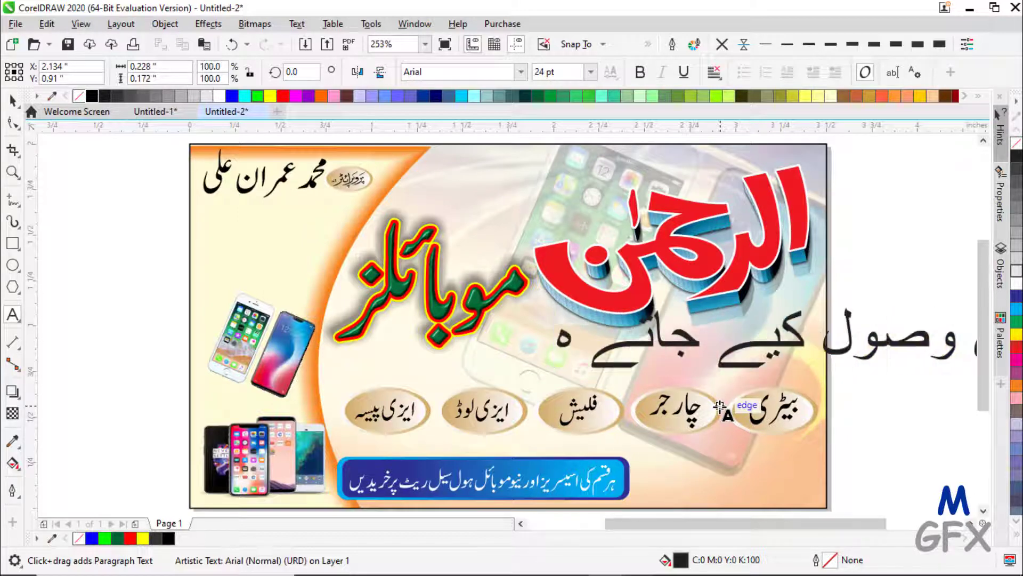
text(یں۔)
click(15, 98)
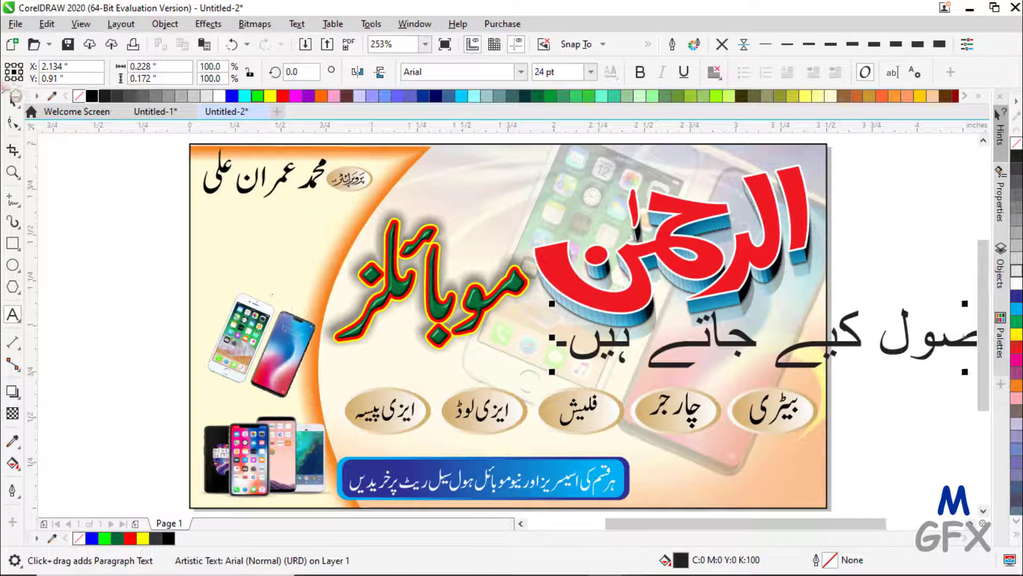
- Set the new Urdu line in black Jameel Noori Nastaleeq and shrink it
click(521, 71)
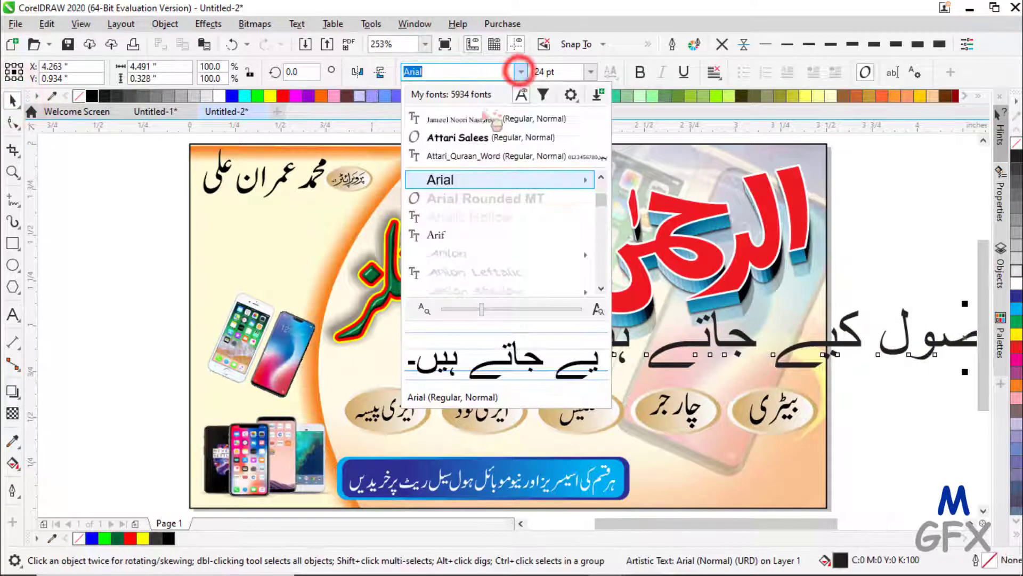
click(475, 119)
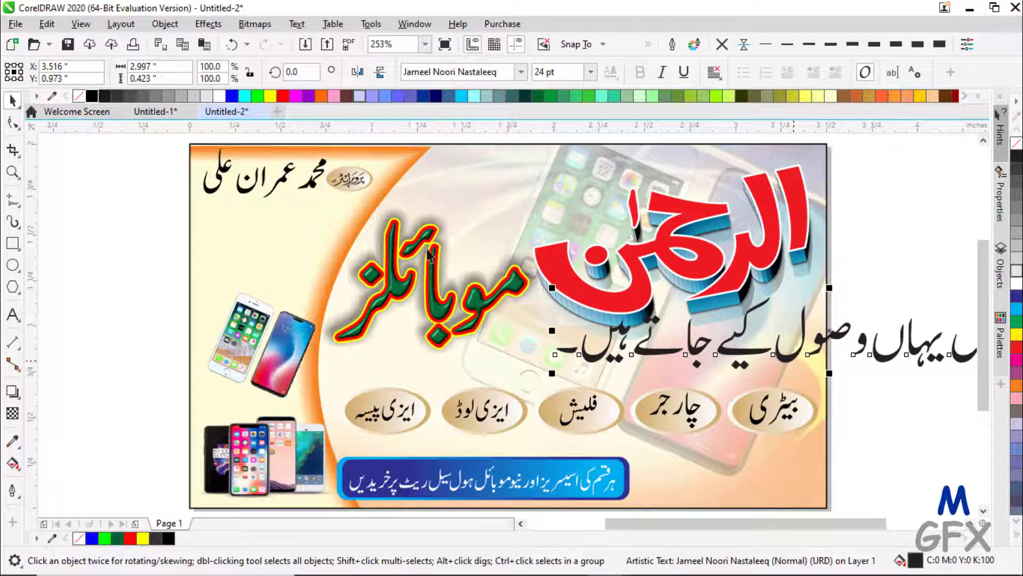
click(88, 94)
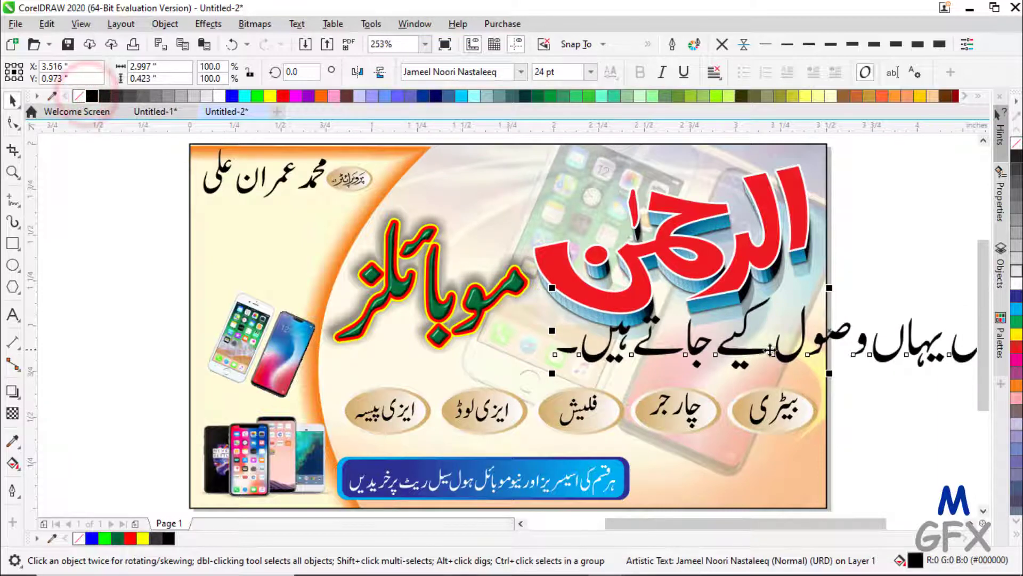
click(788, 356)
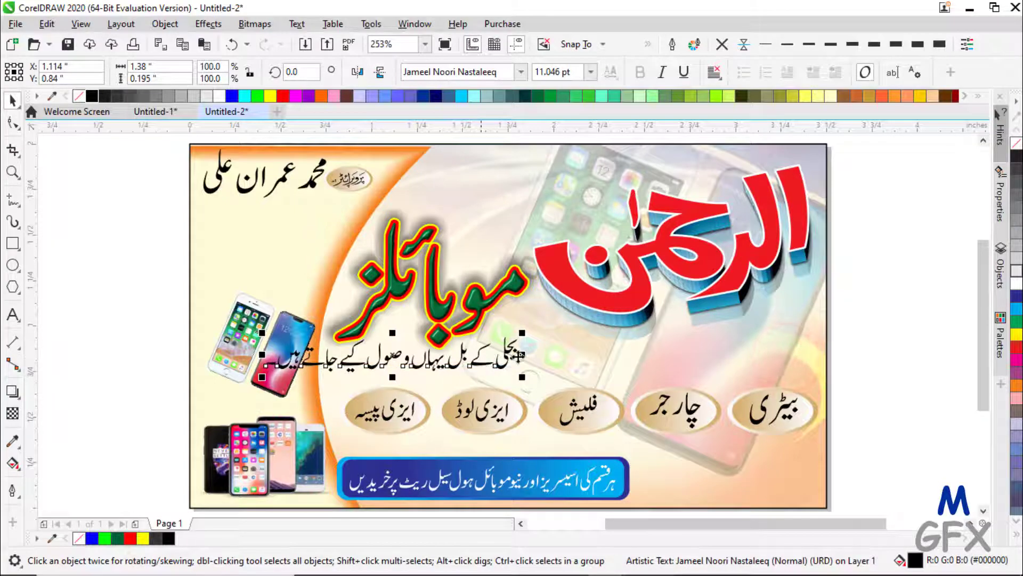
- Move the Urdu line to the card's top beside the logo and shift the blue banner right
drag(739, 353, 776, 353)
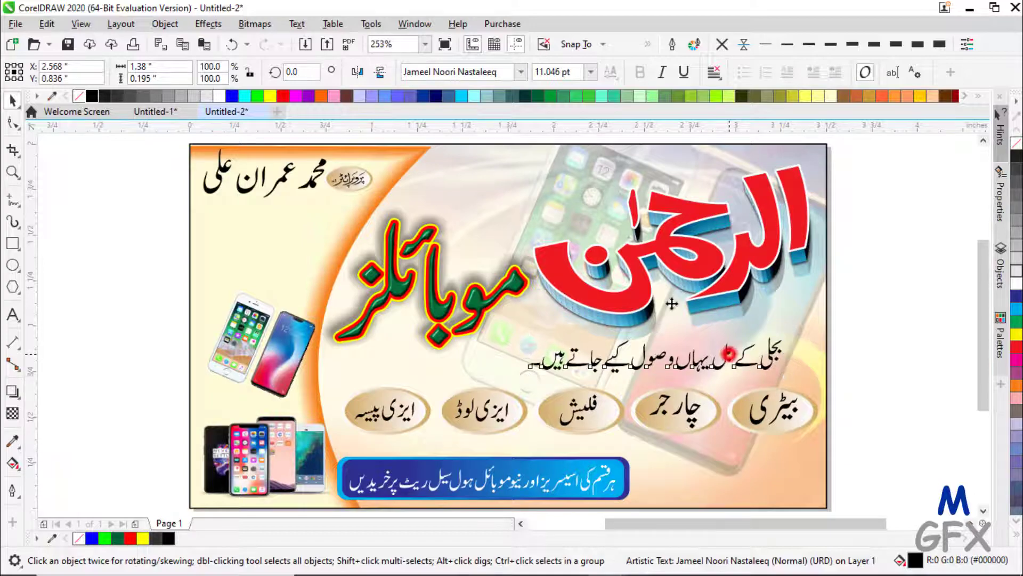
drag(727, 352, 513, 197)
drag(438, 311, 456, 337)
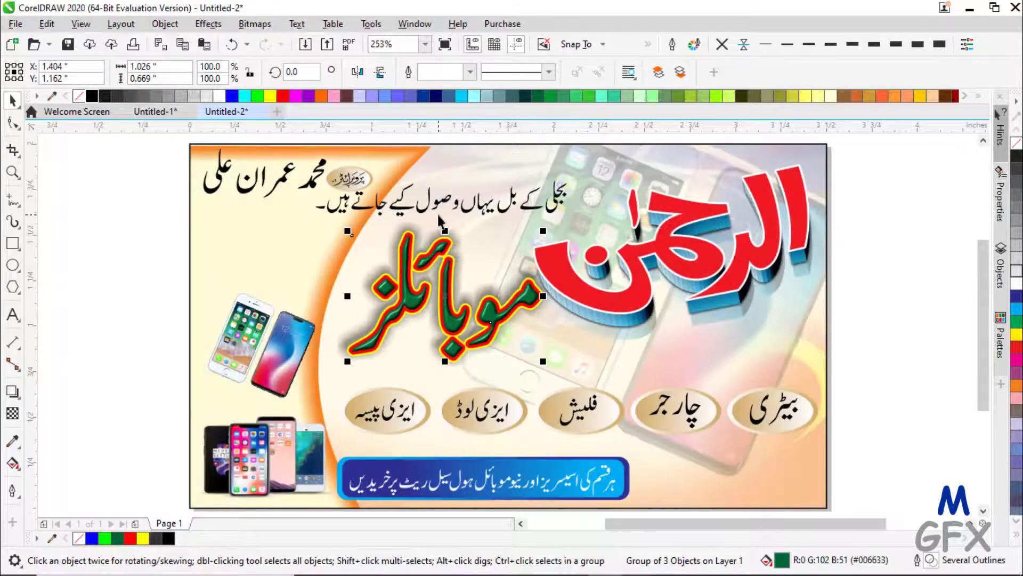
drag(449, 208, 513, 179)
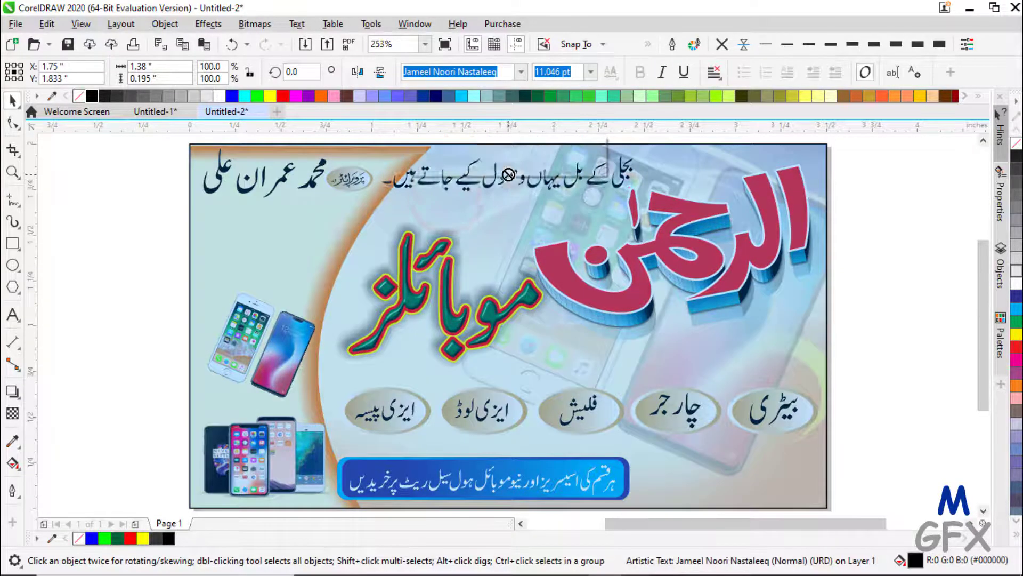
key(ctrl+z)
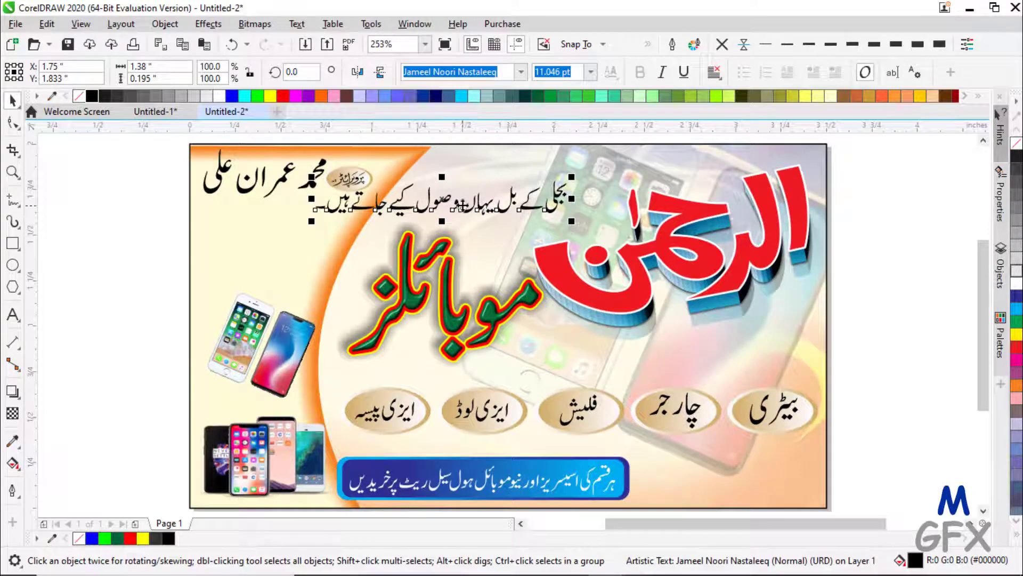
drag(462, 207, 525, 188)
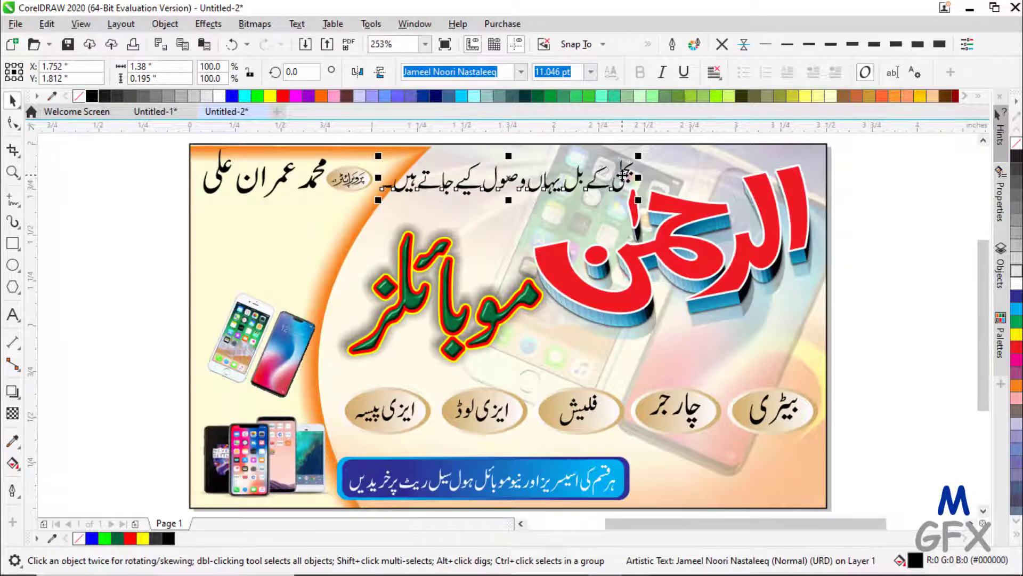
scroll(513, 191, up, 1)
scroll(513, 190, down, 1)
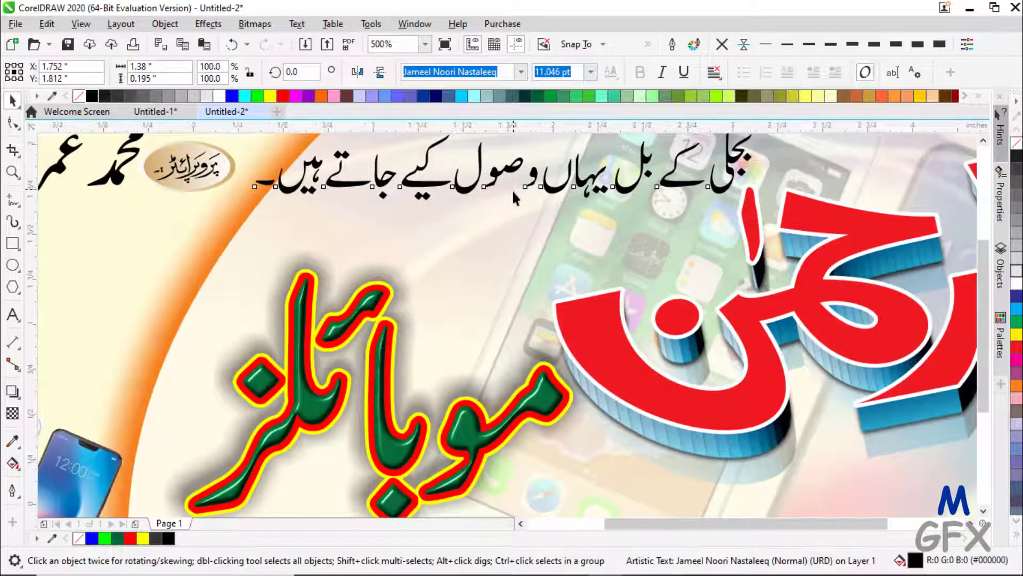
drag(512, 477, 580, 485)
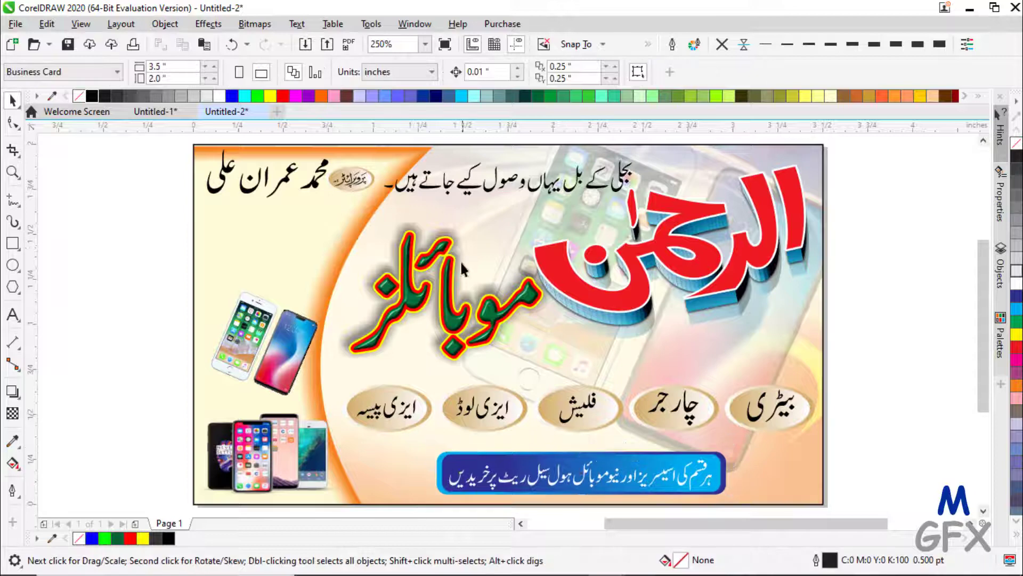
- Draw a wide red rectangle with 0.05-inch rounded corners and no outline above the green title
click(280, 254)
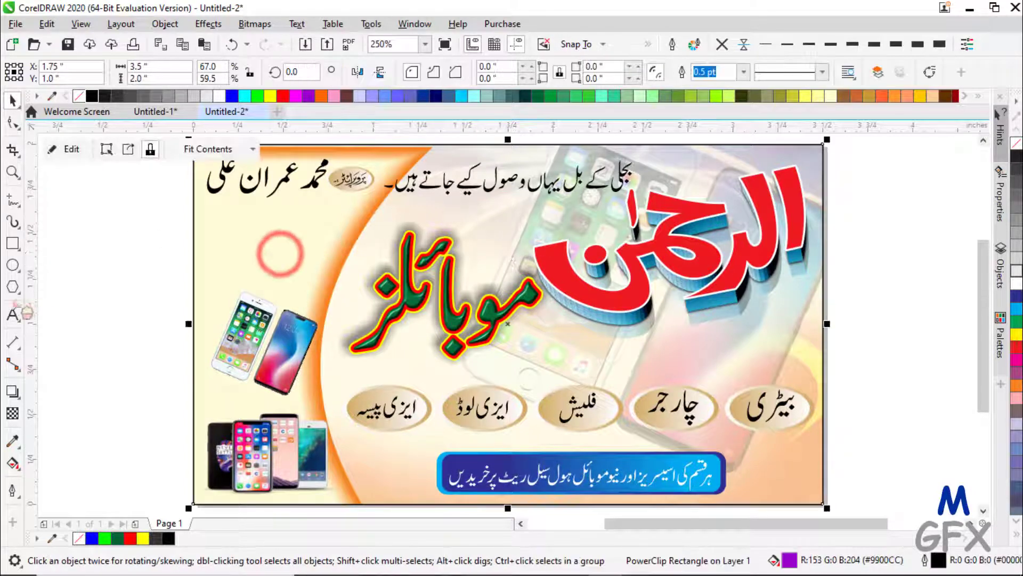
click(13, 243)
drag(223, 233, 520, 273)
click(13, 123)
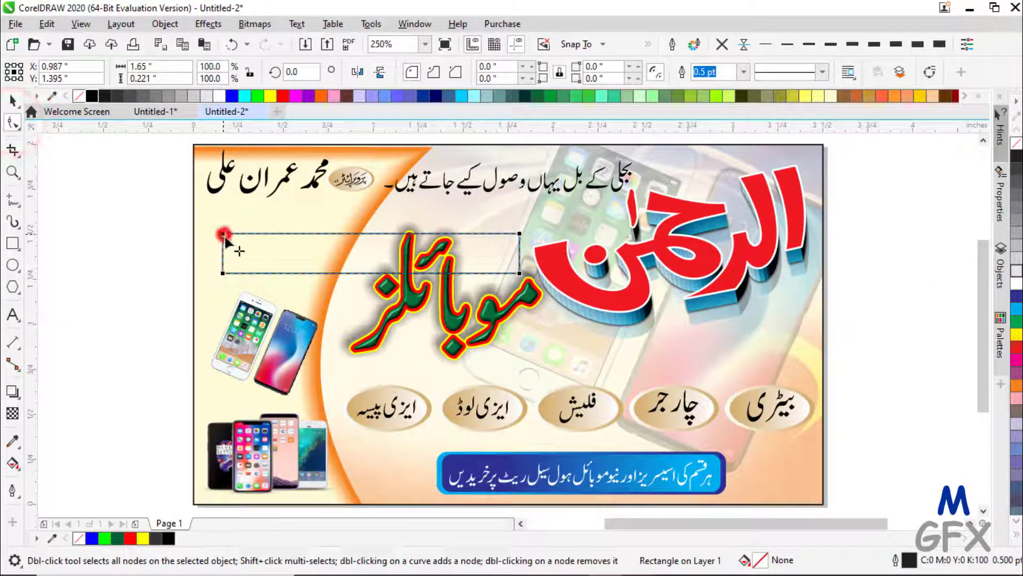
drag(225, 240, 230, 239)
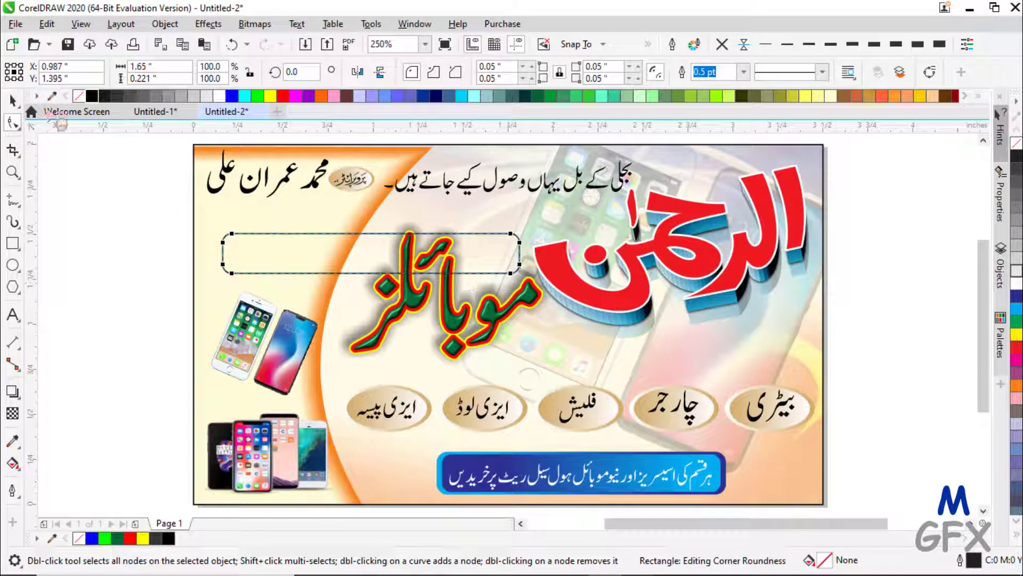
click(13, 101)
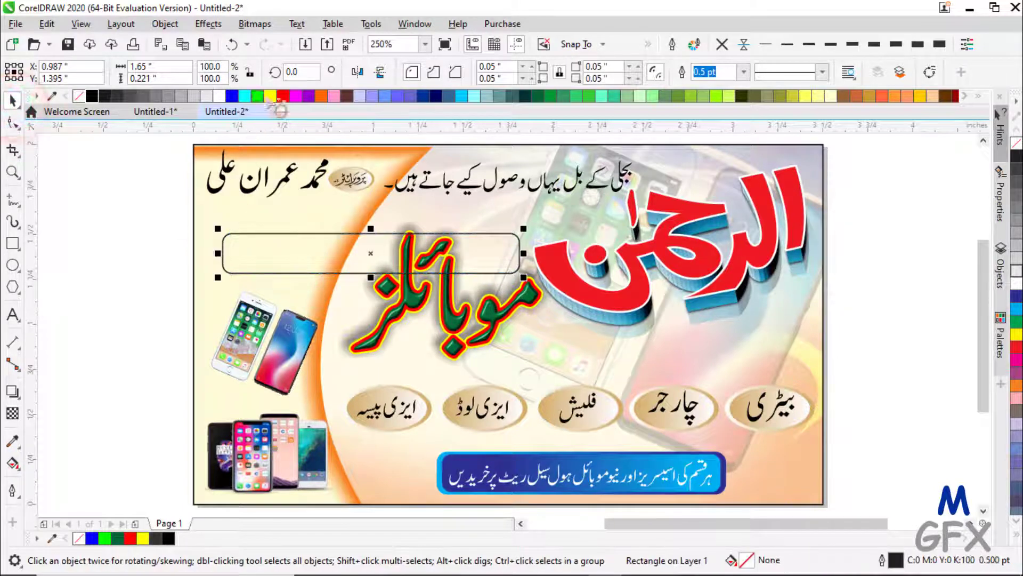
click(283, 96)
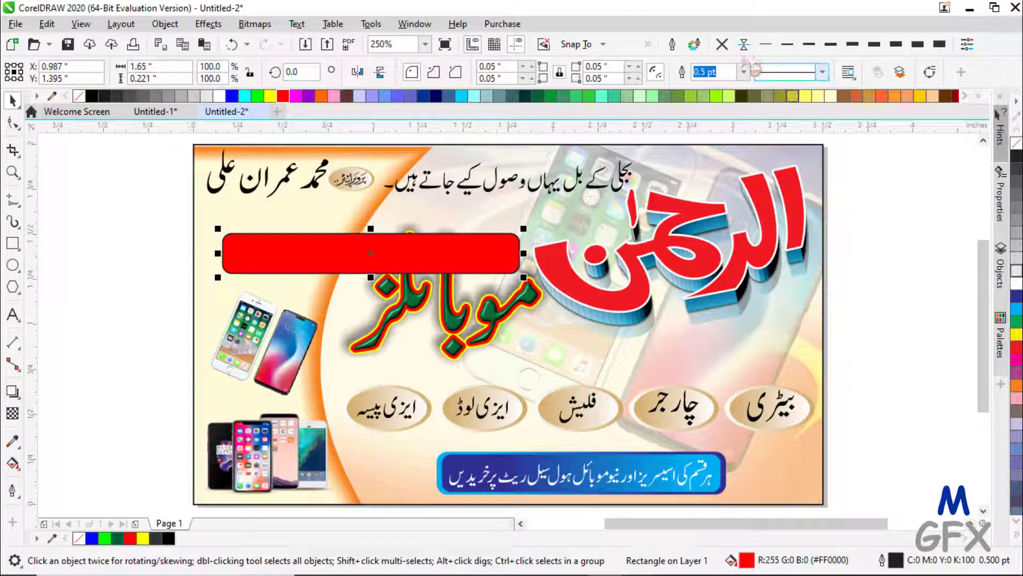
click(722, 44)
scroll(326, 254, up, 1)
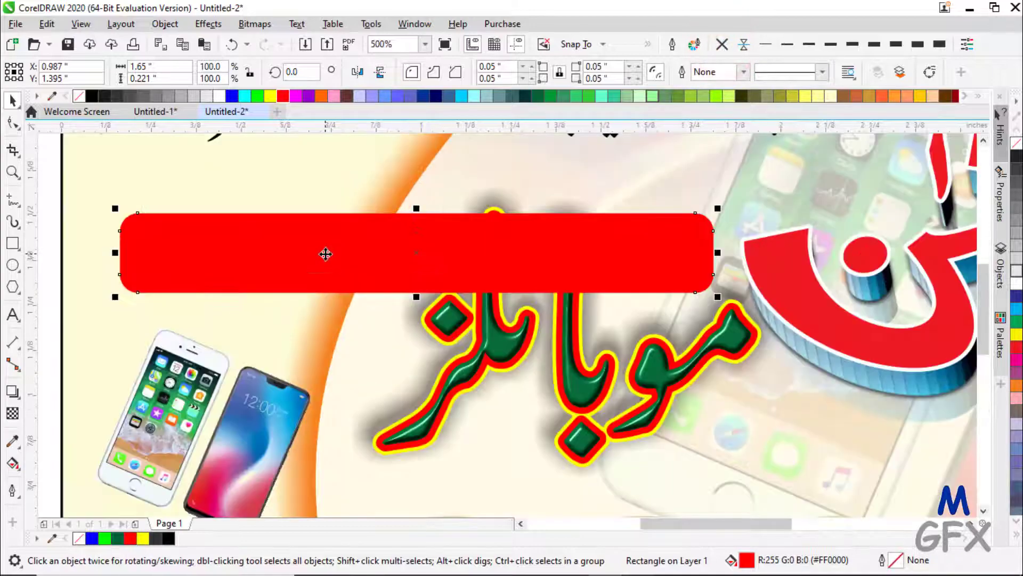
- Give the red bar a fountain gradient running from red to a deep pink end
click(12, 463)
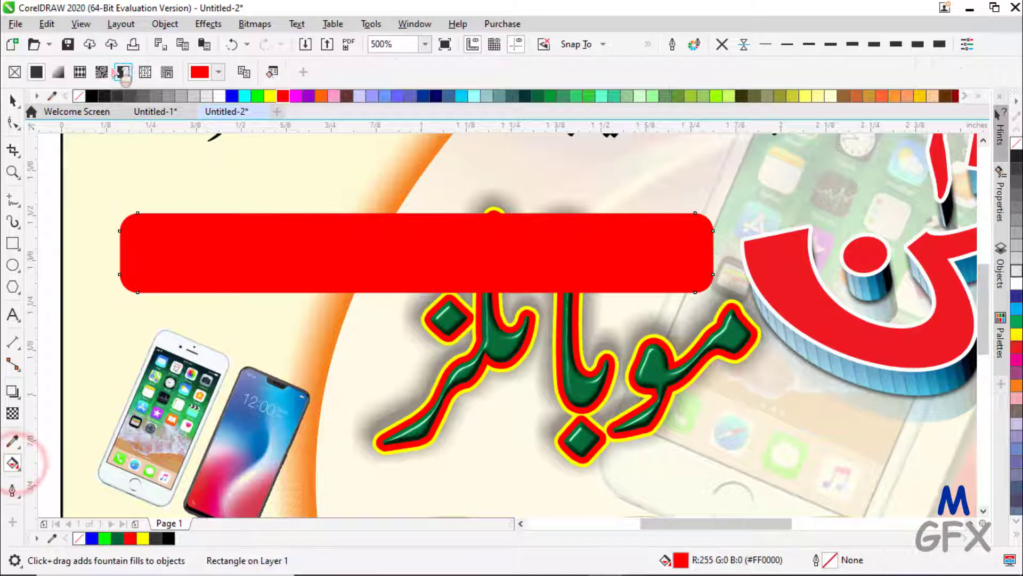
click(56, 71)
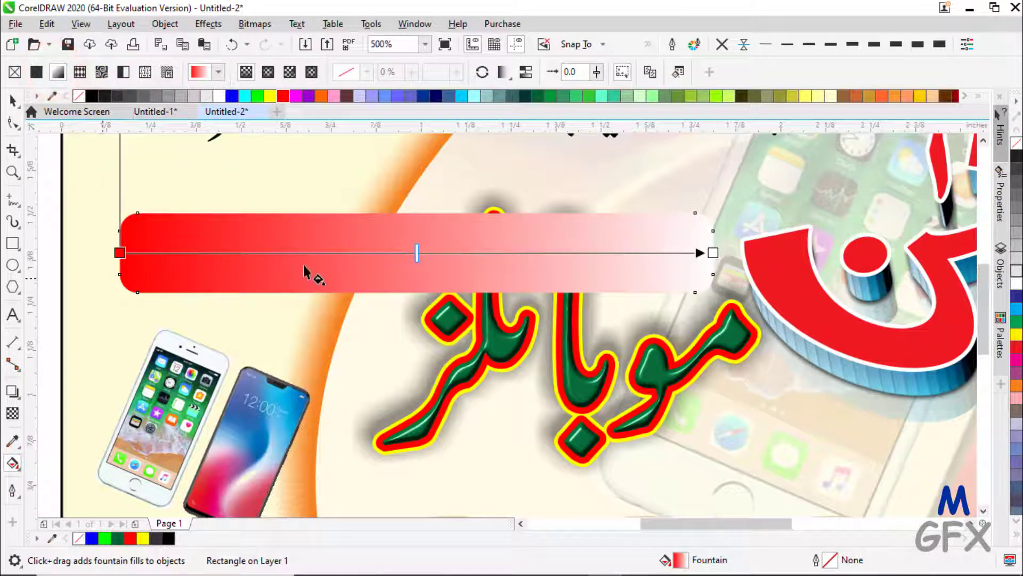
click(121, 253)
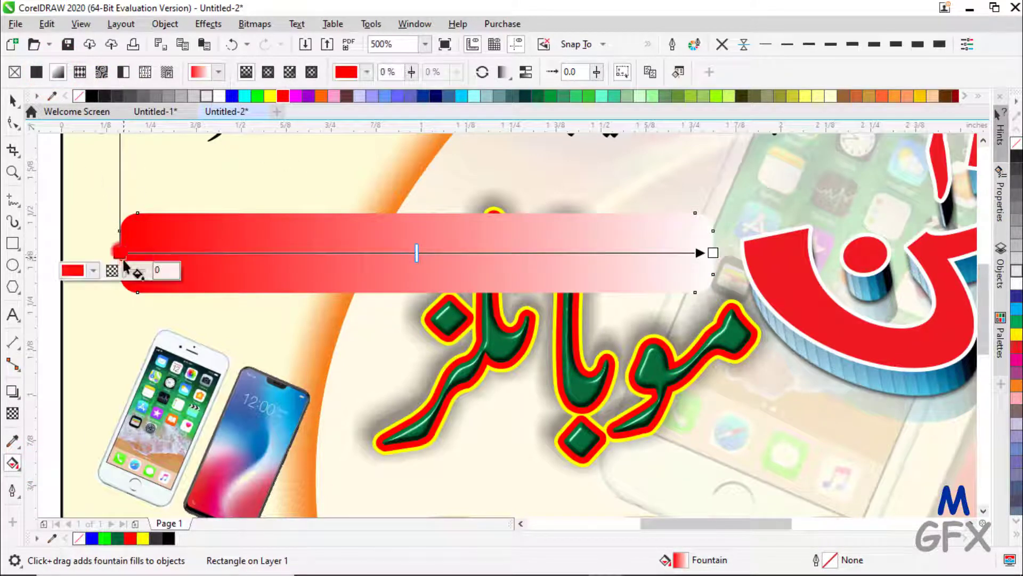
click(713, 252)
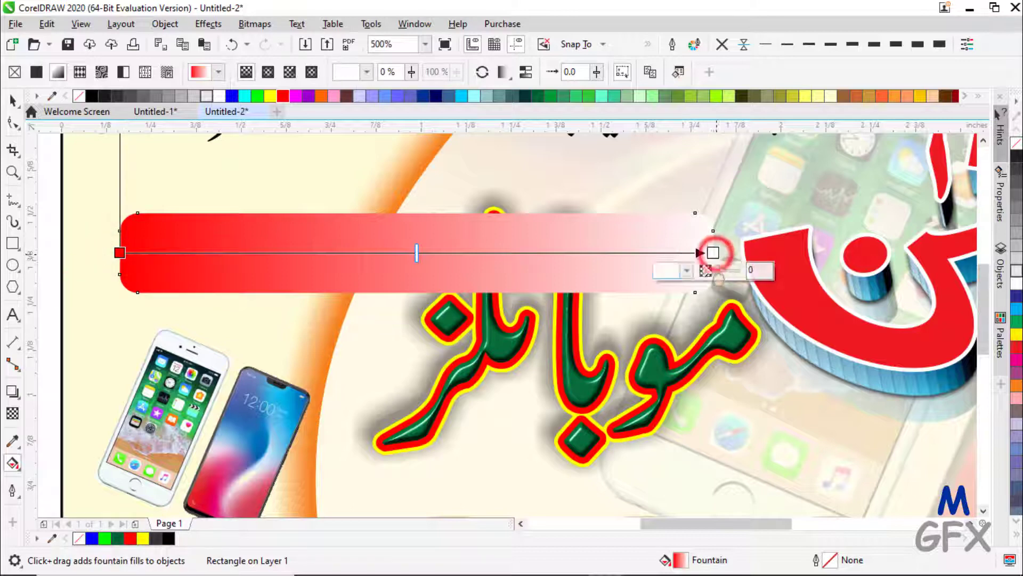
click(687, 272)
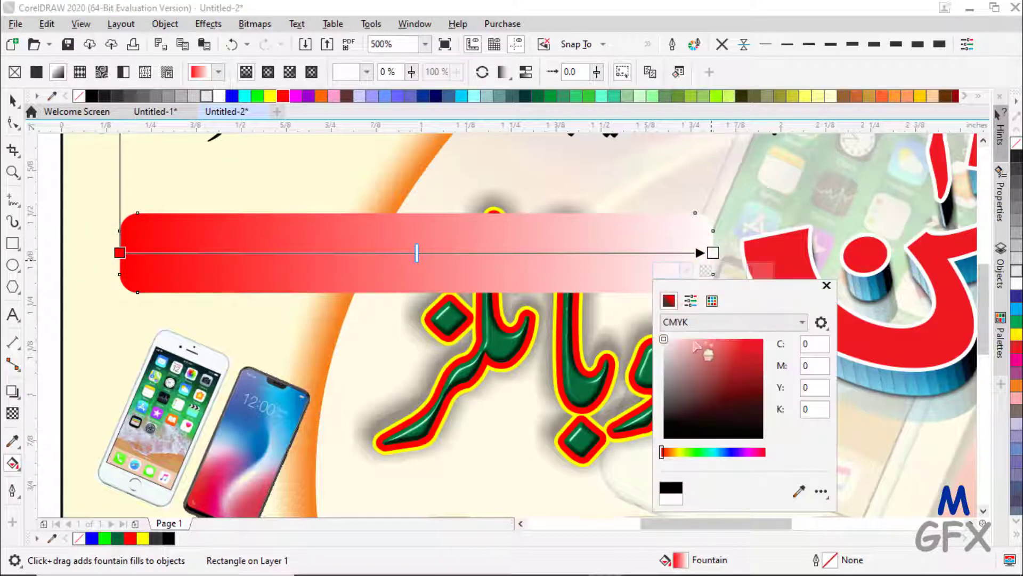
click(696, 344)
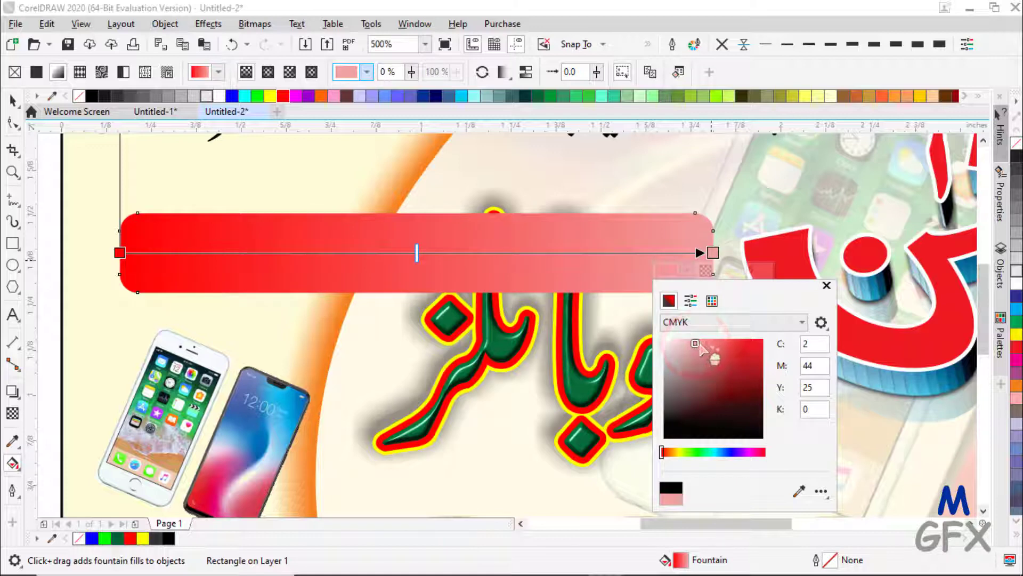
click(700, 344)
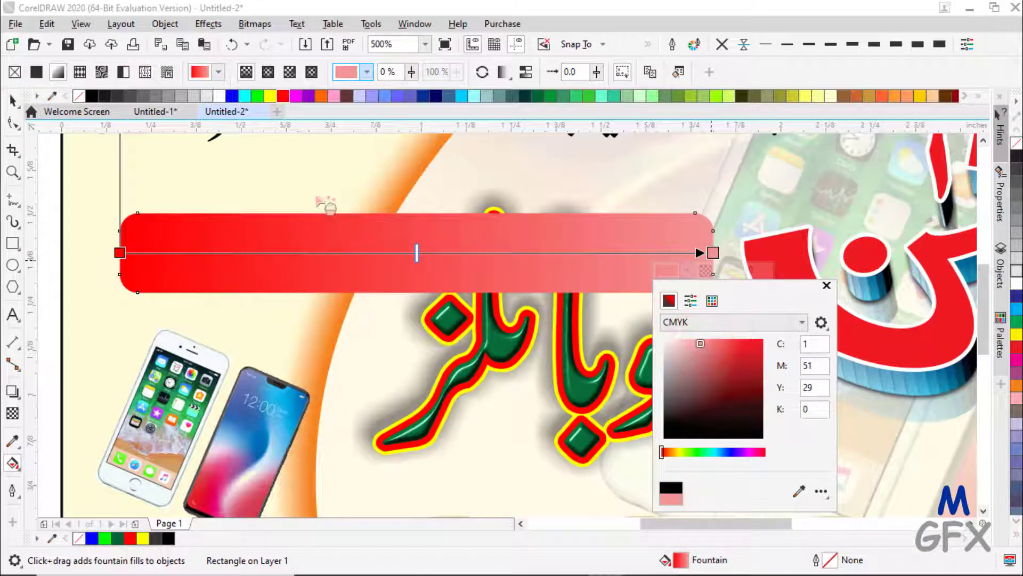
click(688, 323)
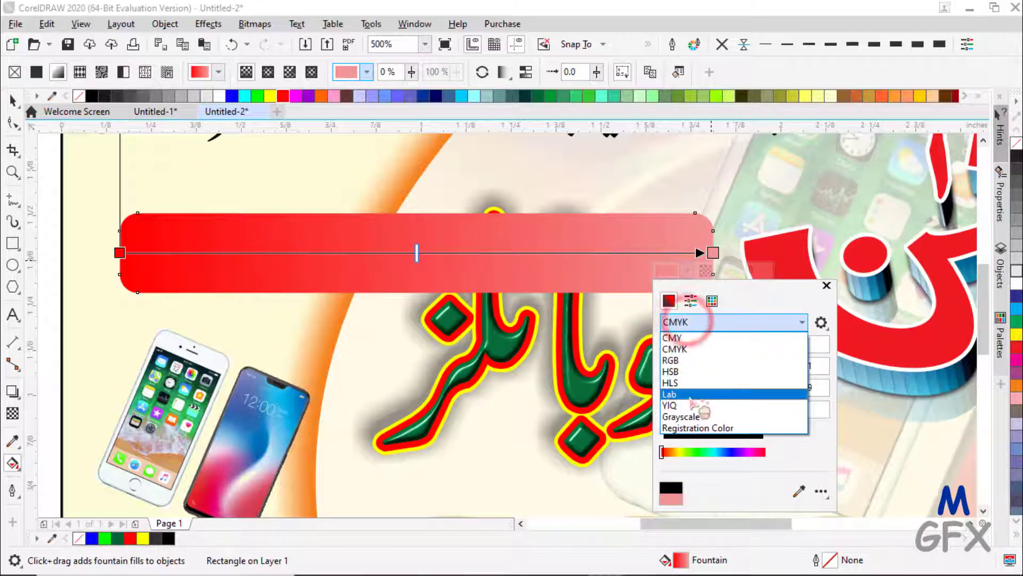
click(680, 363)
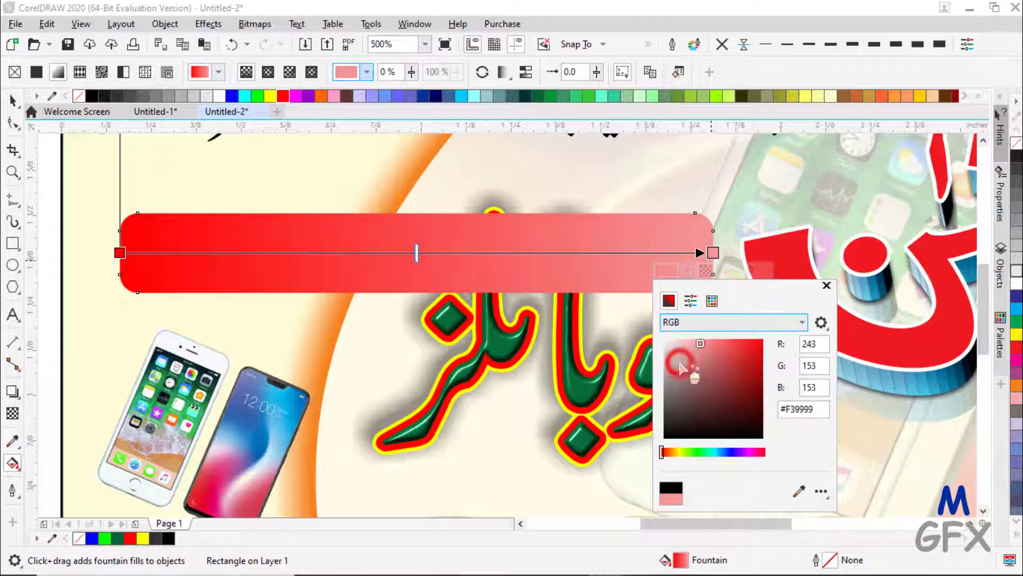
click(712, 344)
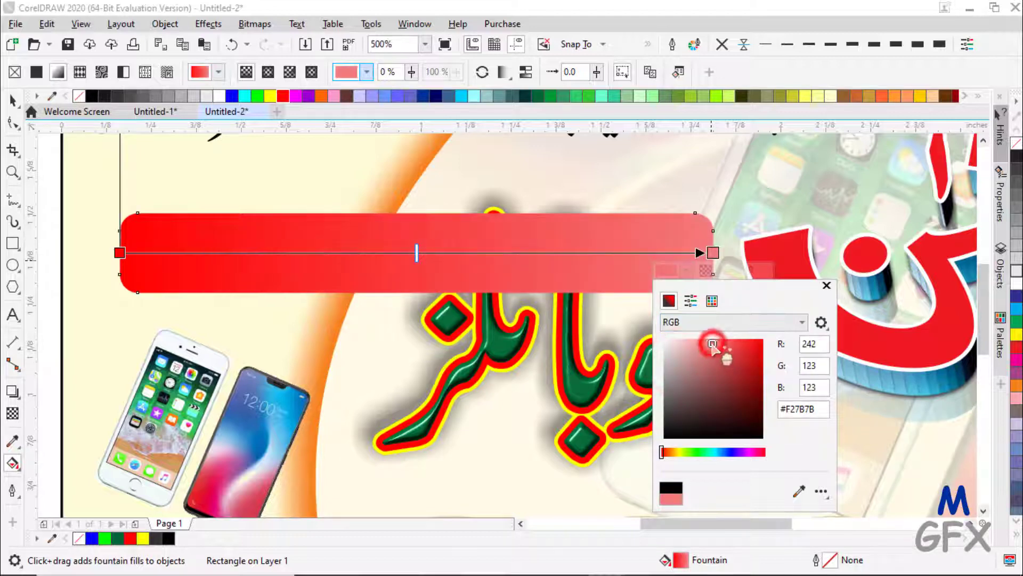
click(122, 253)
click(122, 253)
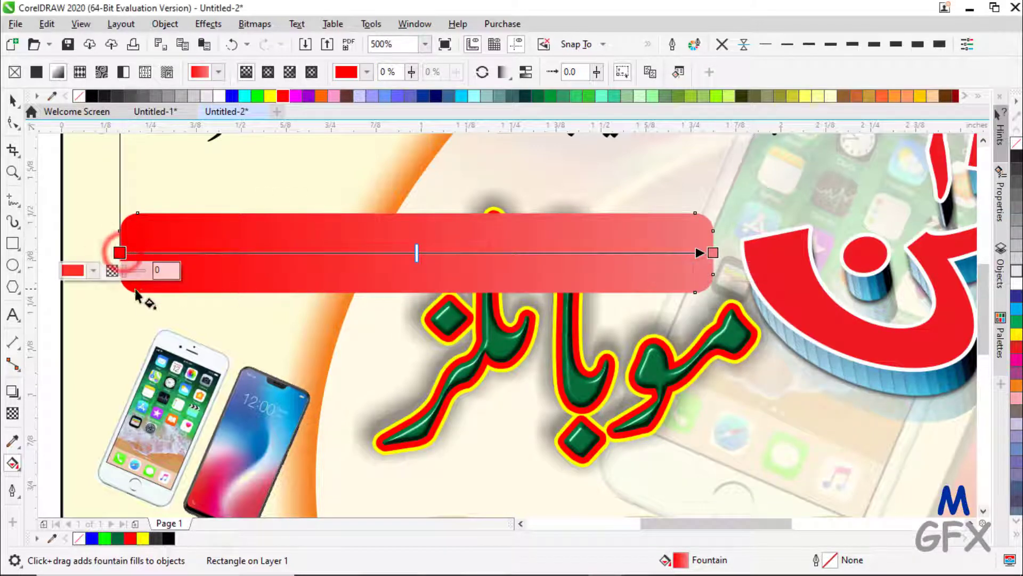
click(93, 270)
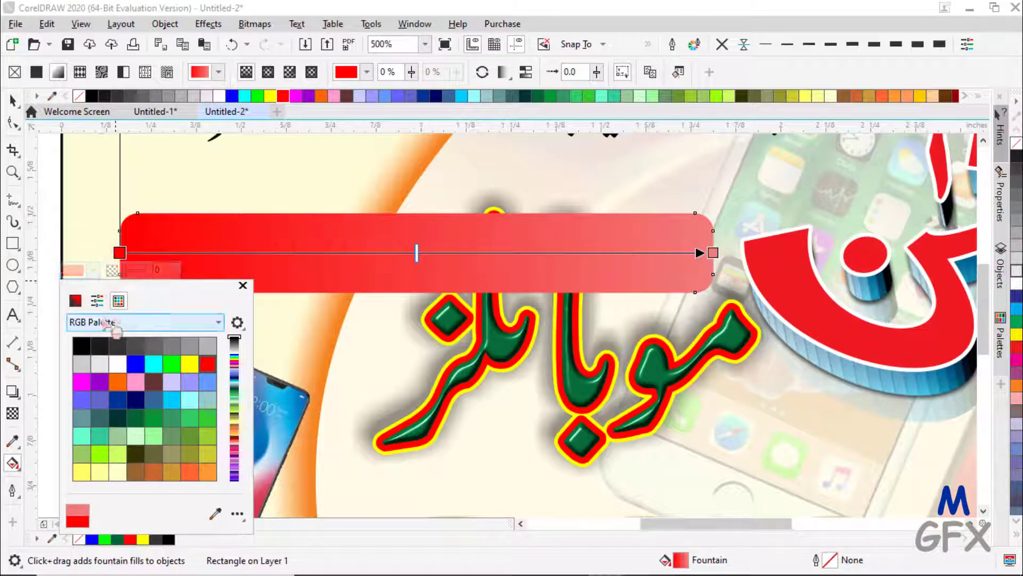
click(124, 254)
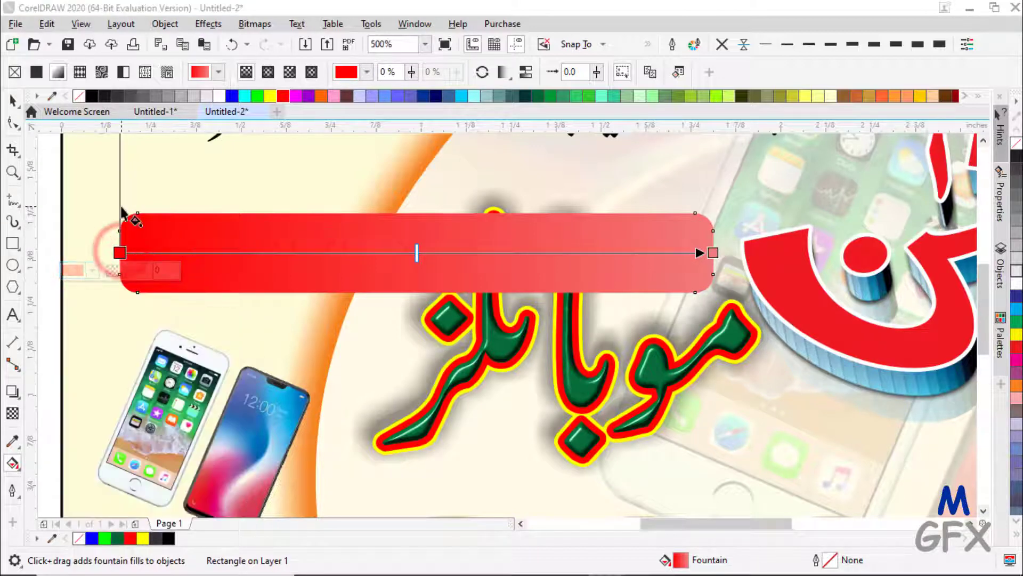
key(space)
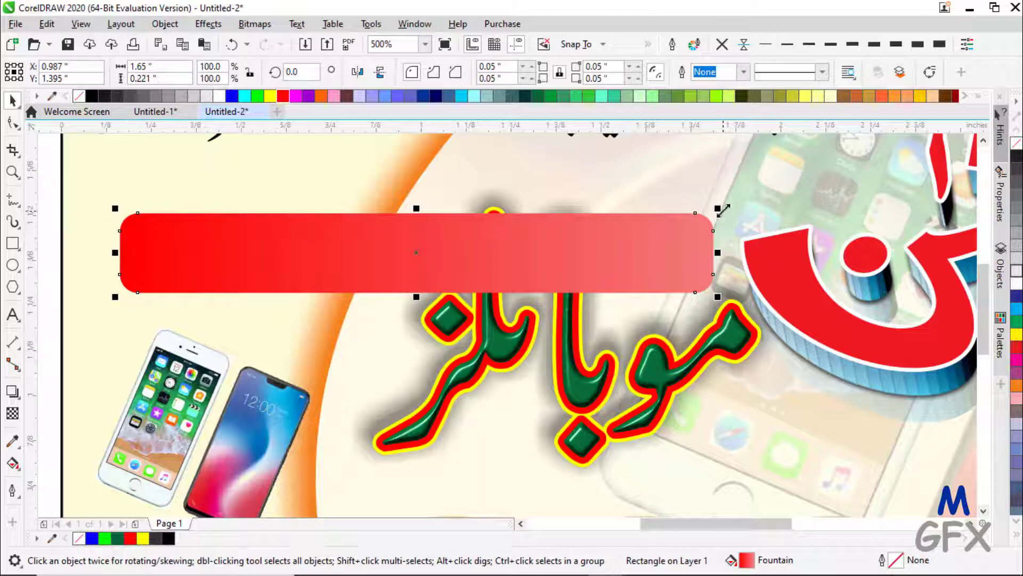
- Shrink and mirror the bar so pink sits left, trim its right edge, and group both parts
drag(721, 207, 698, 213)
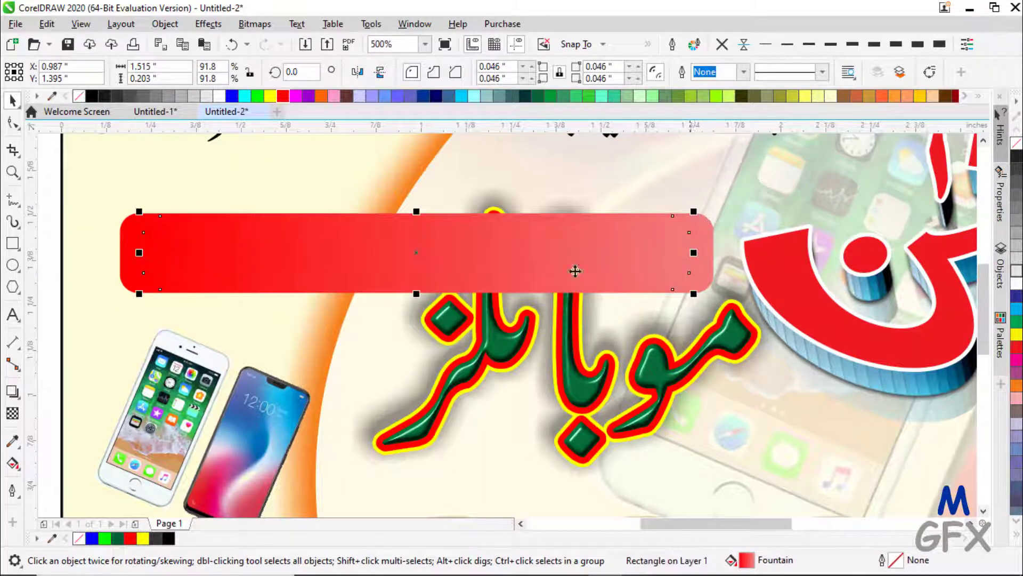
click(363, 74)
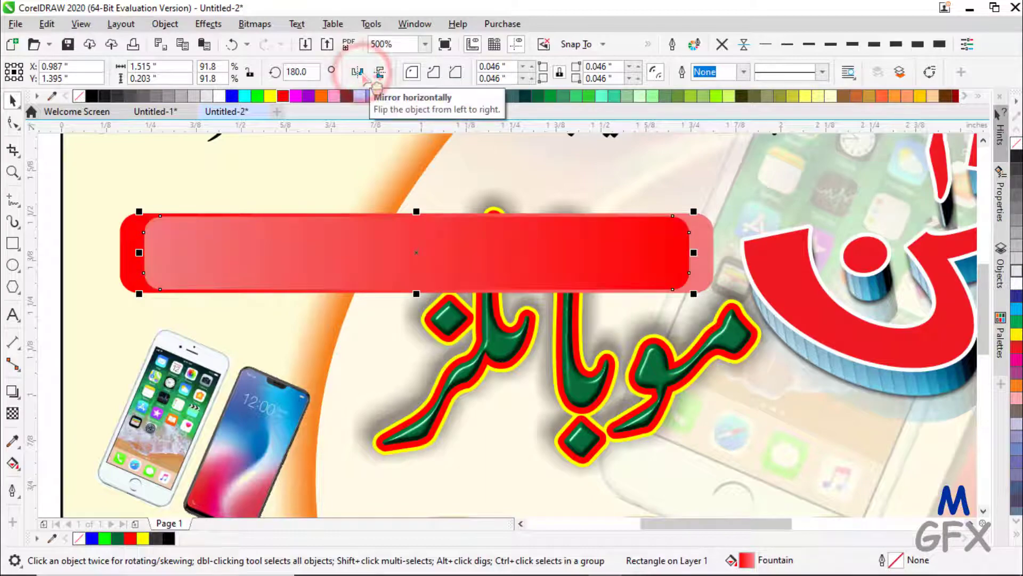
scroll(402, 243, down, 1)
click(177, 230)
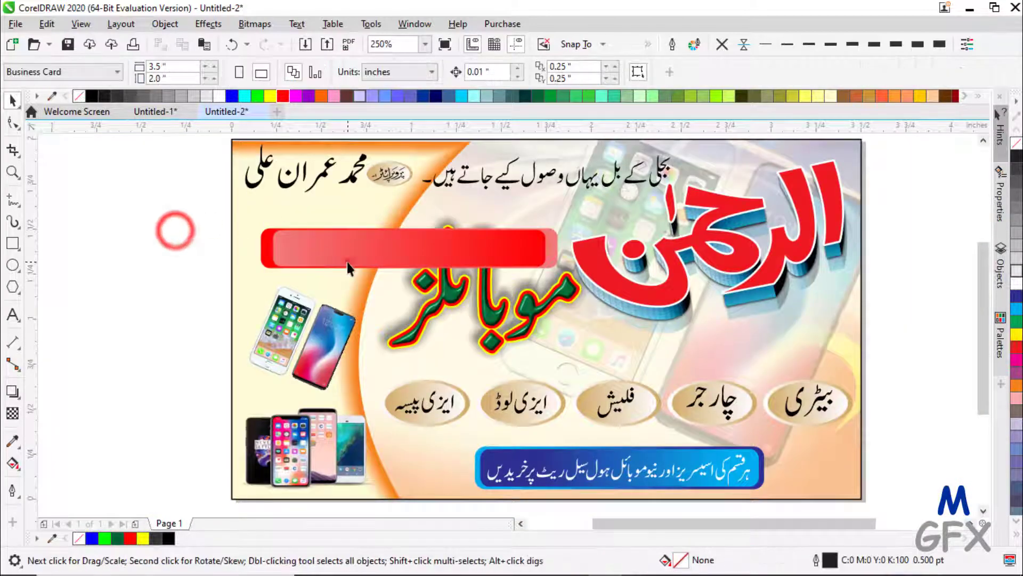
click(347, 262)
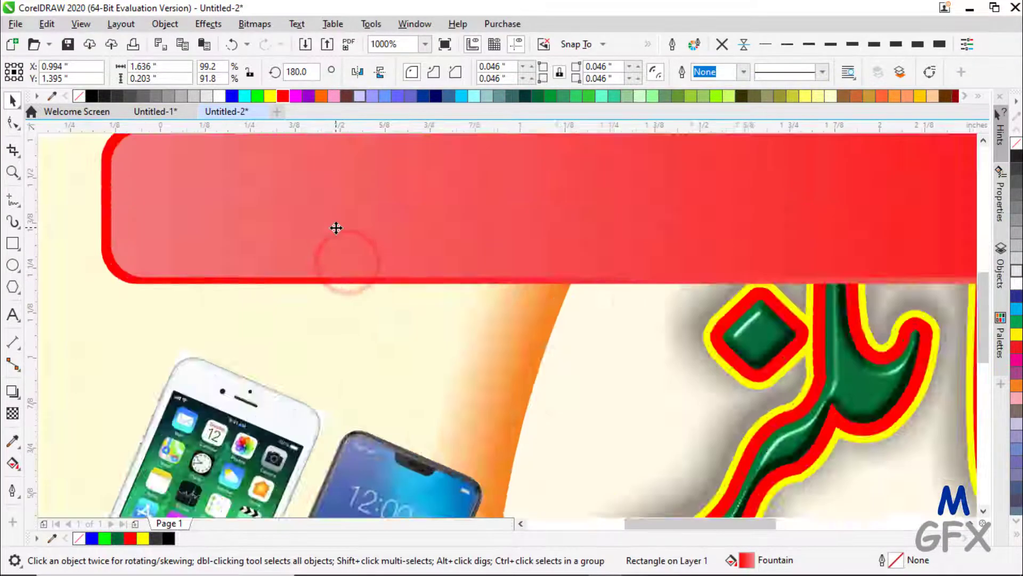
scroll(336, 228, down, 1)
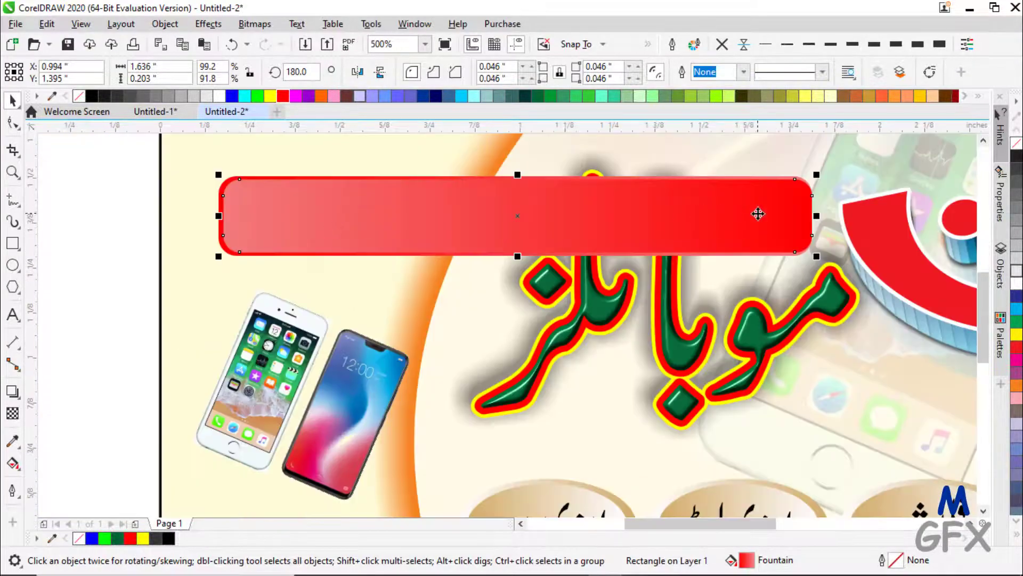
scroll(823, 222, up, 1)
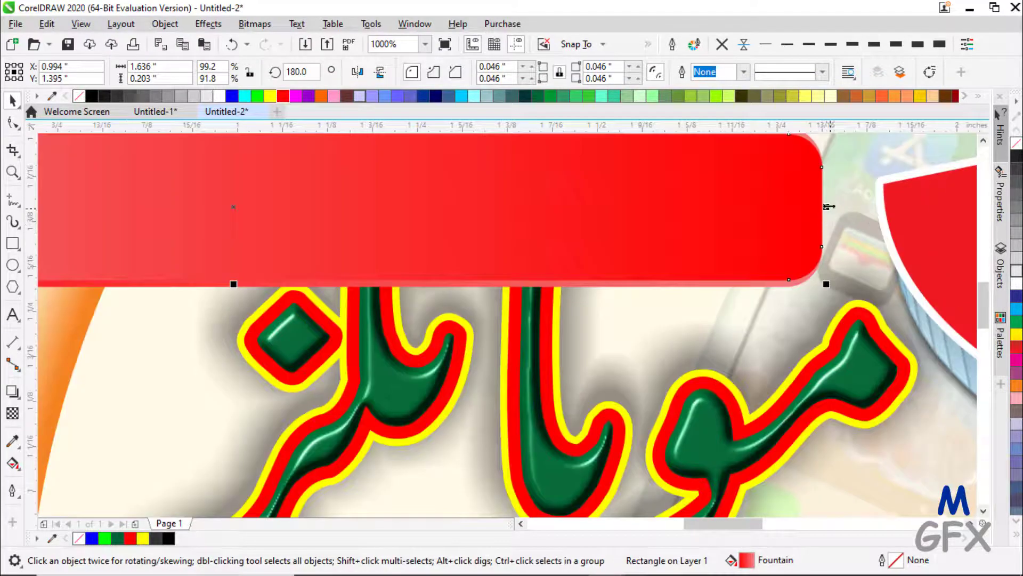
drag(828, 206, 815, 206)
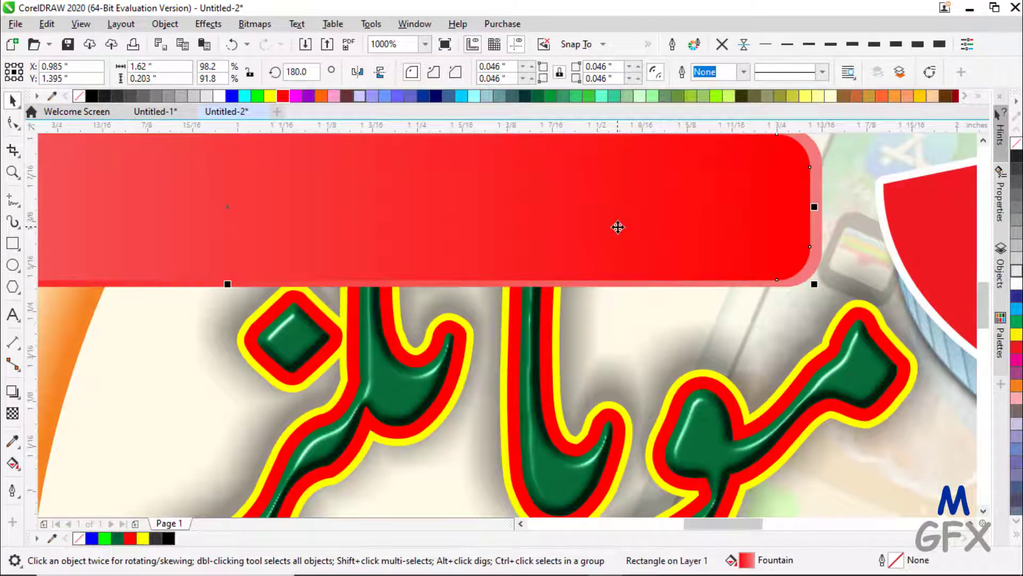
scroll(617, 227, down, 1)
click(66, 171)
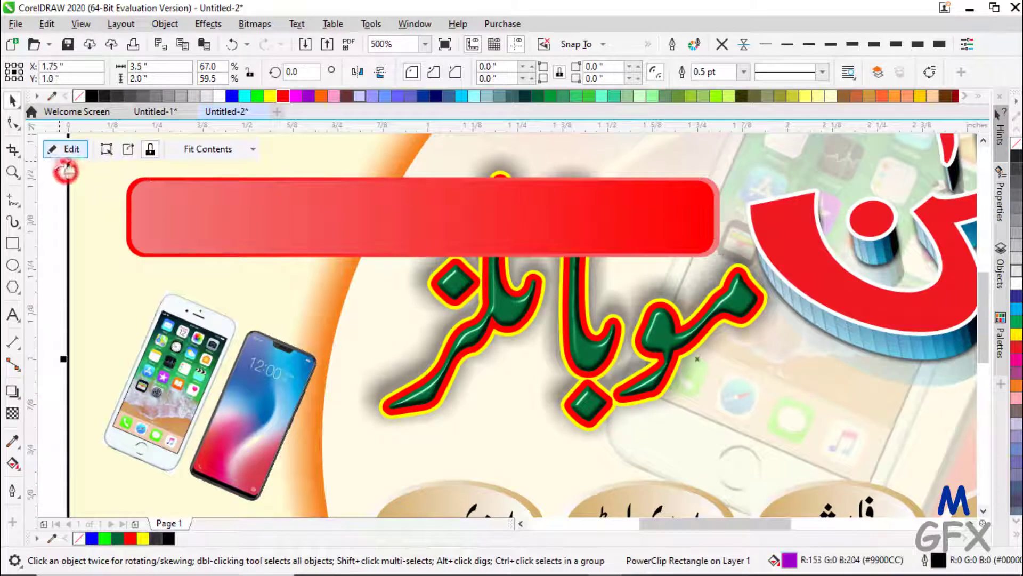
click(54, 183)
drag(55, 161, 748, 302)
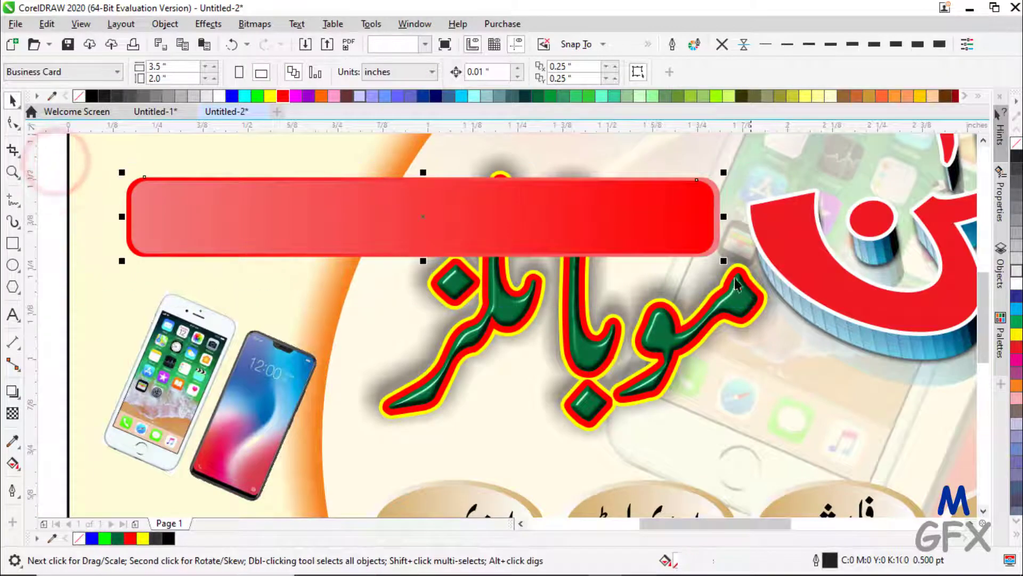
scroll(718, 265, down, 1)
click(766, 74)
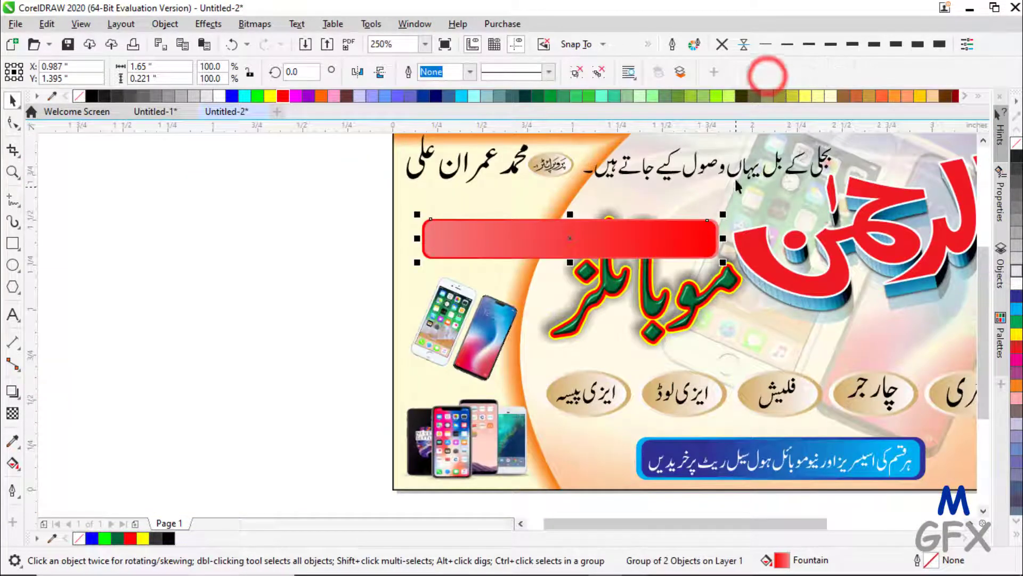
- Centre the Urdu bill-payment line on the red bar and send the bar behind it
shift+click(740, 179)
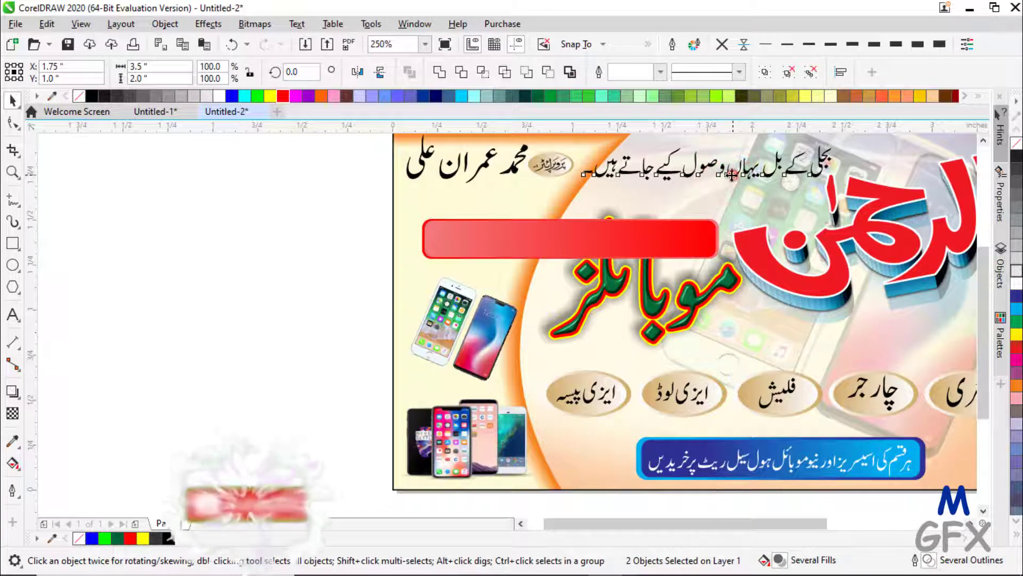
click(731, 174)
click(132, 227)
click(711, 166)
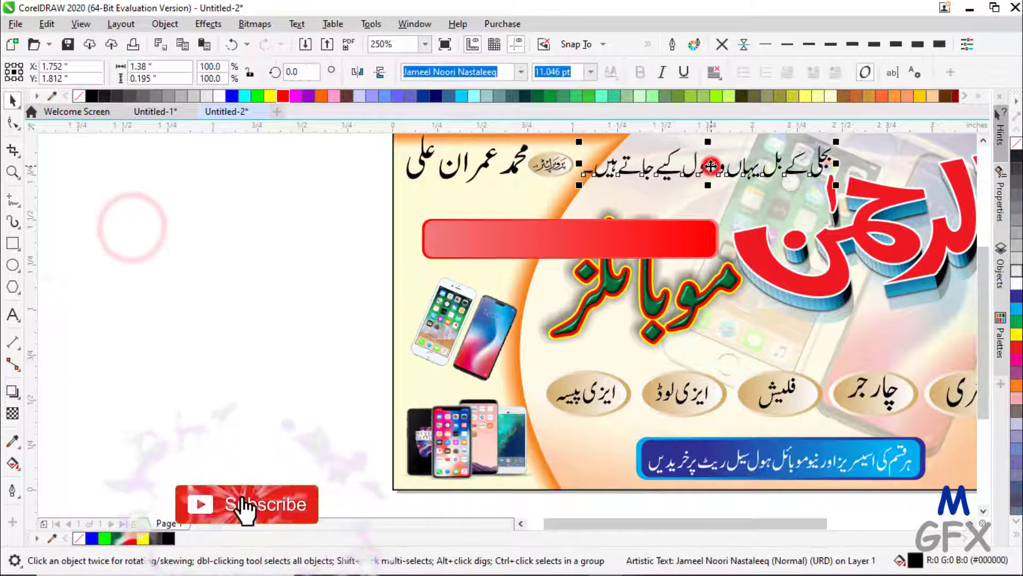
shift+click(544, 246)
key(e)
key(e)
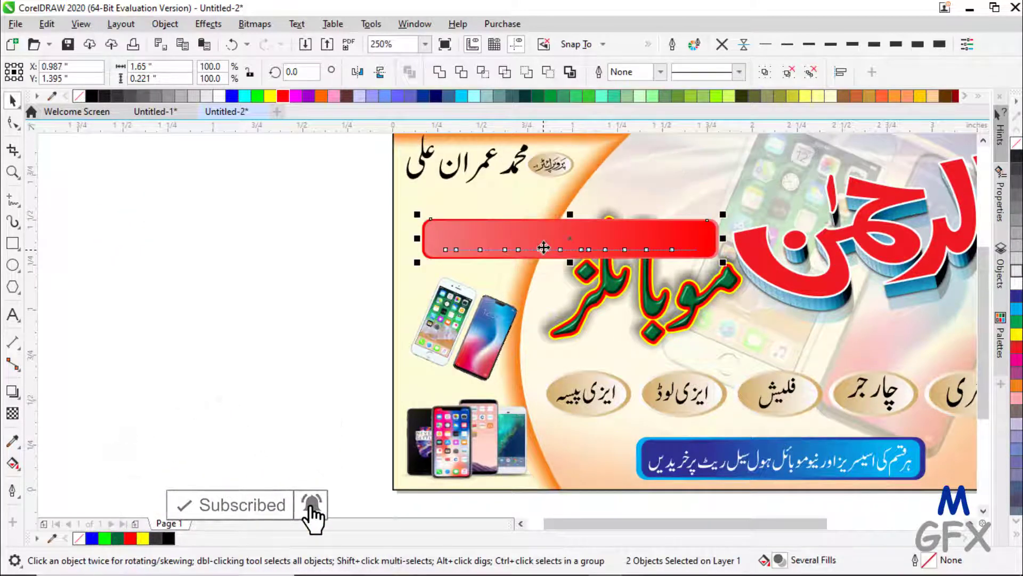
click(312, 227)
click(517, 242)
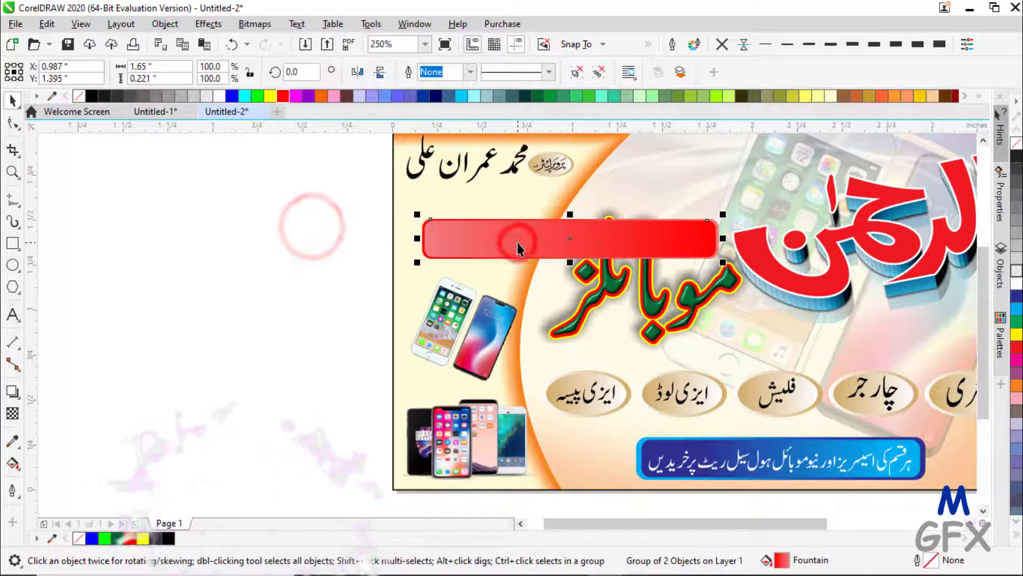
key(ctrl+Page_Down)
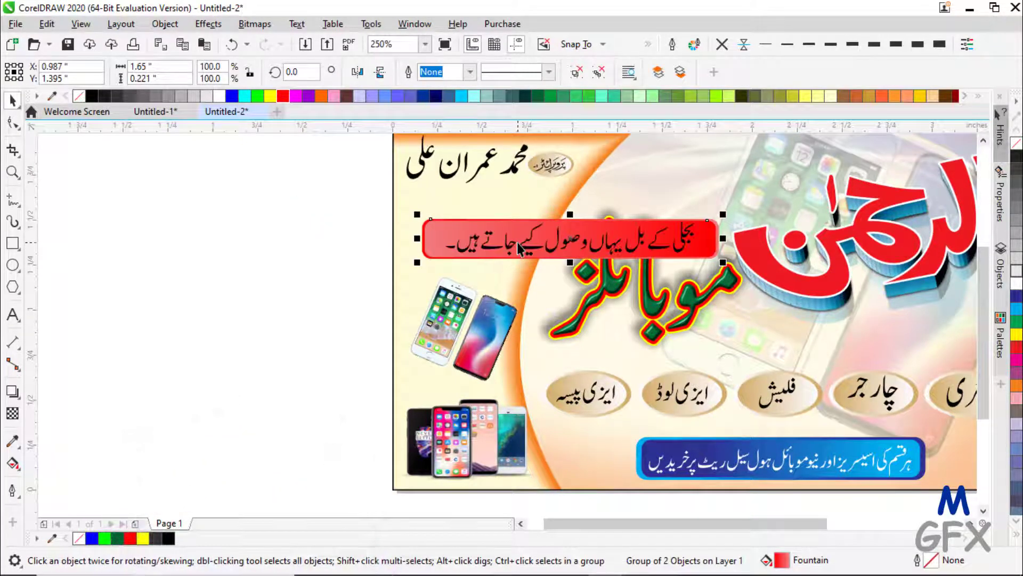
- Make the Urdu text white, group it with the bar, and move the group up near the top heading
click(564, 245)
click(216, 98)
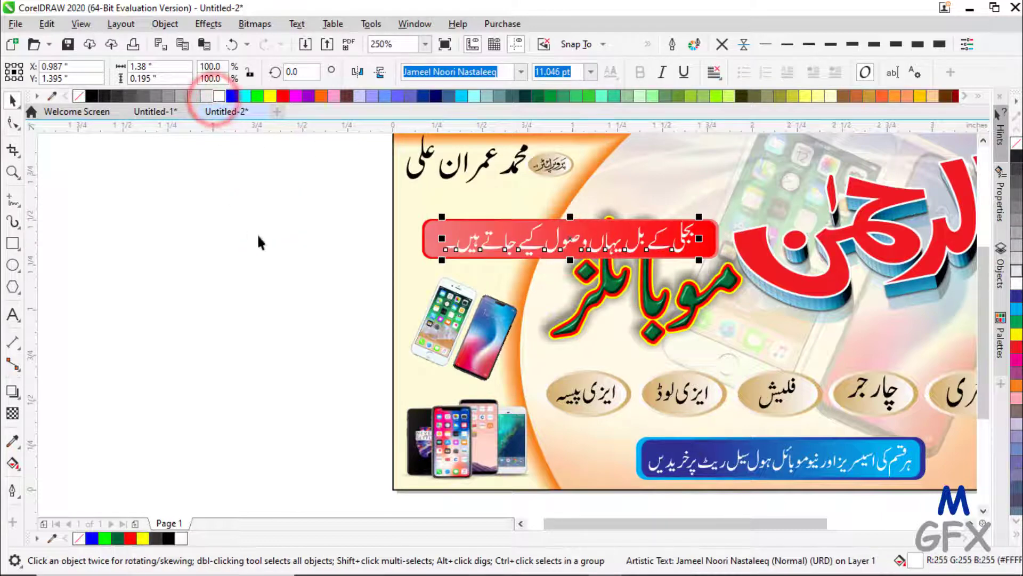
click(280, 222)
drag(338, 190, 747, 280)
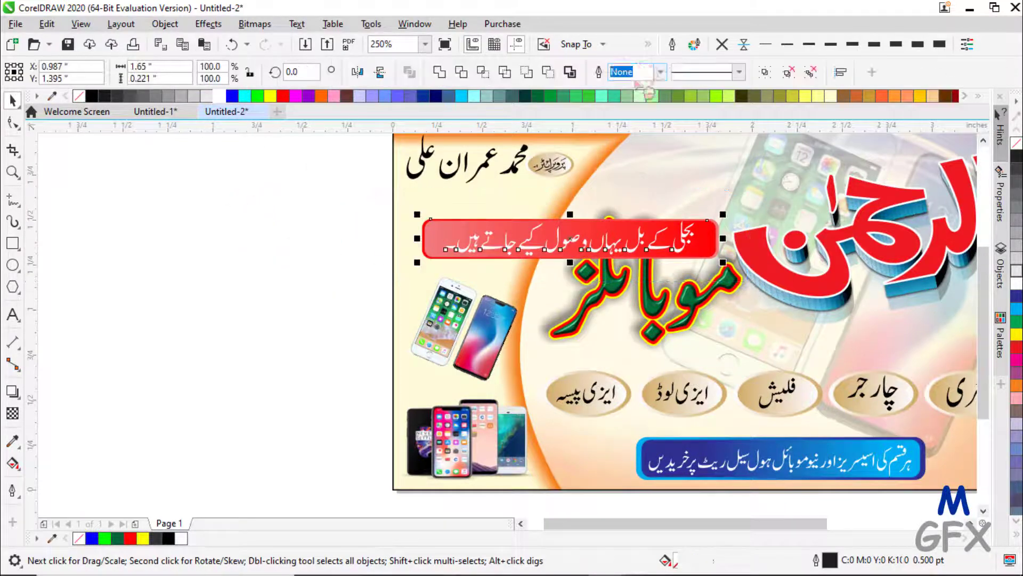
click(760, 69)
drag(606, 240, 709, 199)
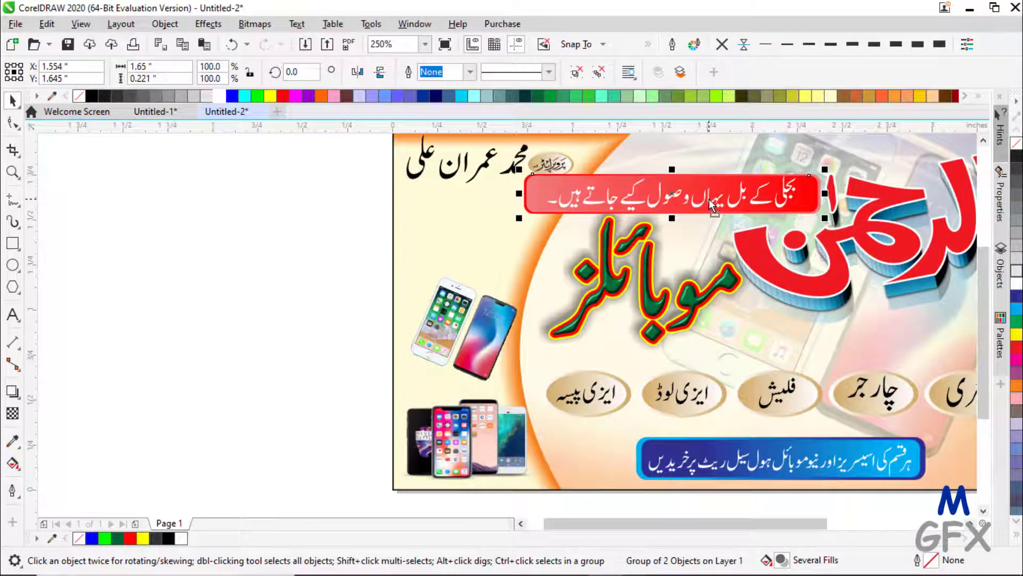
click(633, 196)
- Ungroup the bar, narrow it from both sides, and regroup it with its tagline text
click(577, 68)
click(305, 194)
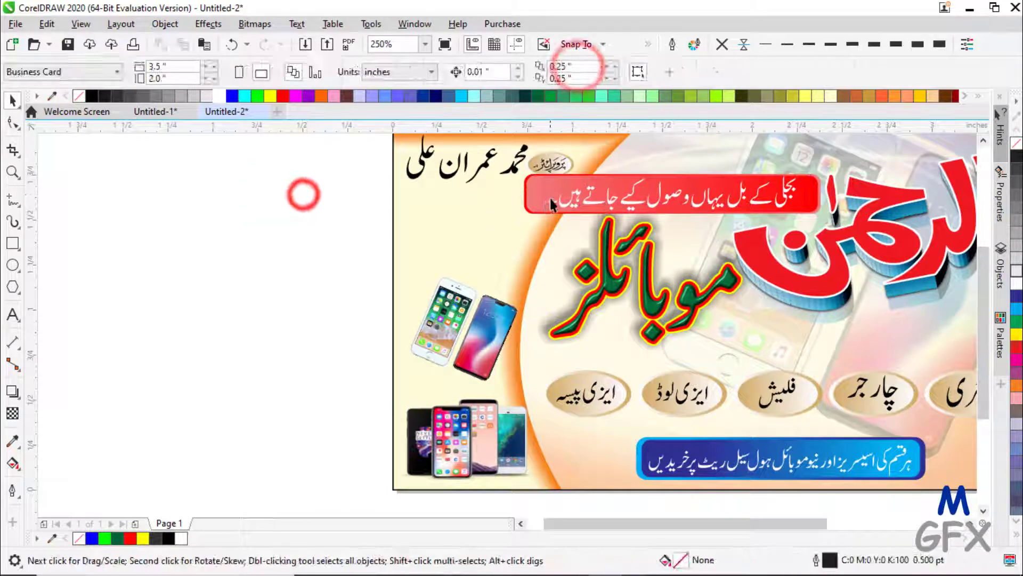
click(550, 199)
drag(520, 193, 538, 193)
drag(829, 194, 815, 194)
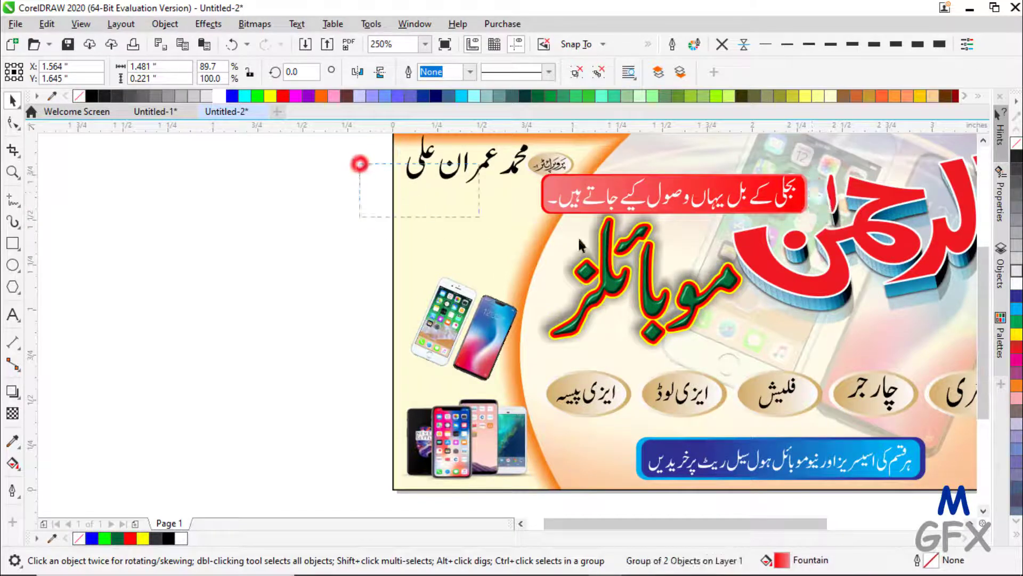
drag(578, 240, 833, 239)
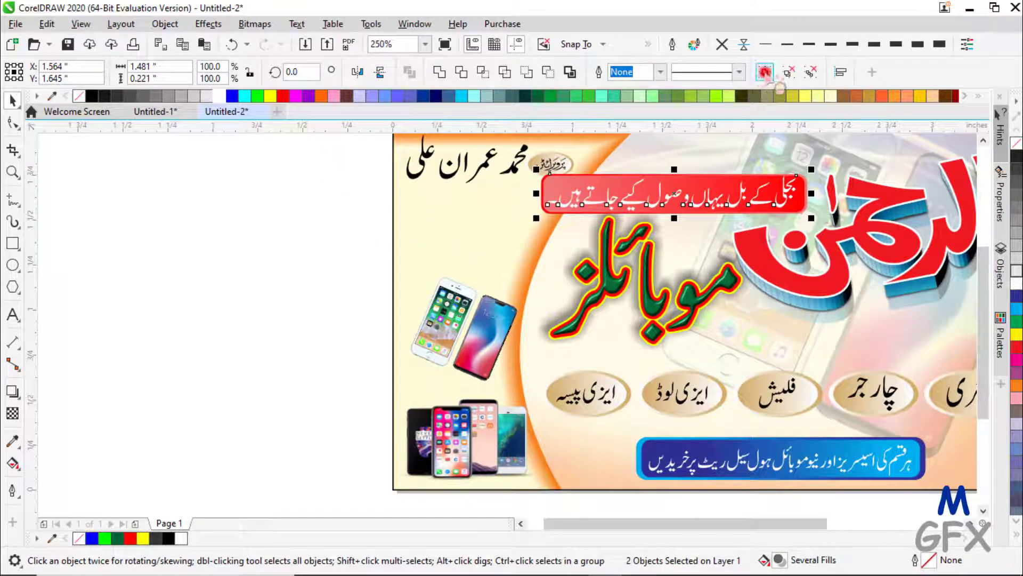
click(765, 72)
- Place the tagline bar under the mobiles title and select every object on the card
drag(679, 198, 855, 342)
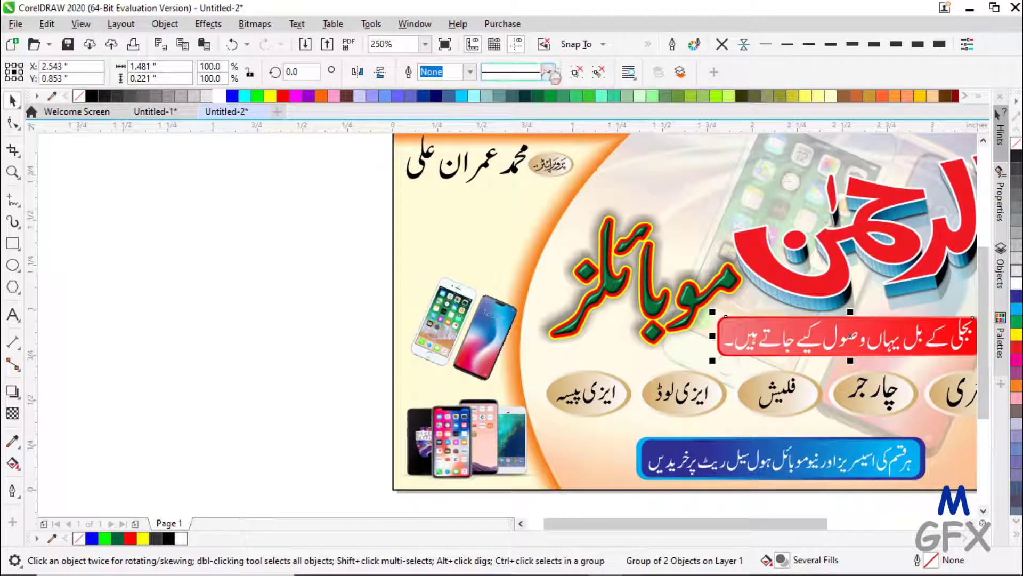
click(426, 44)
click(393, 61)
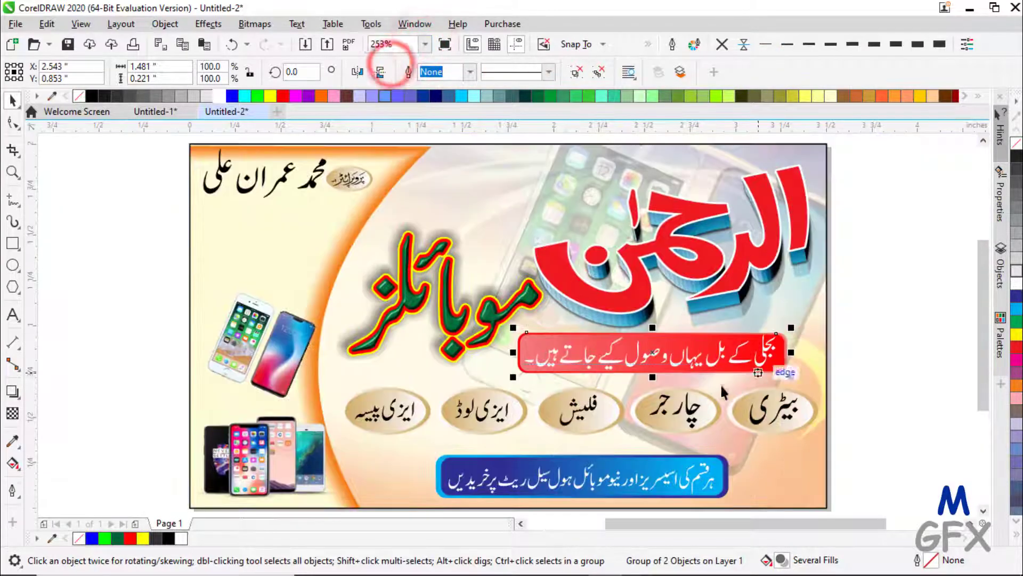
drag(698, 364, 712, 363)
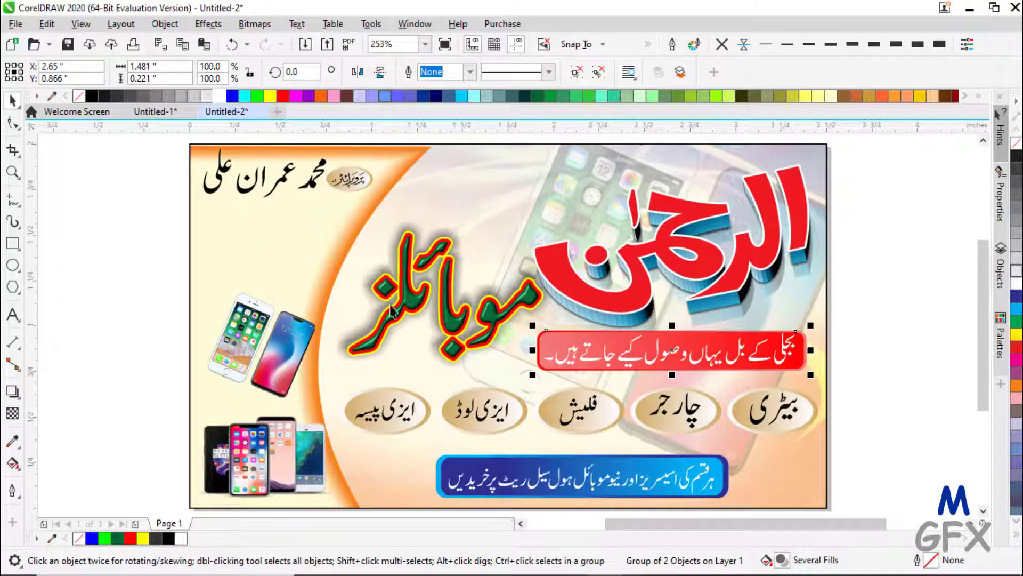
key(ctrl+a)
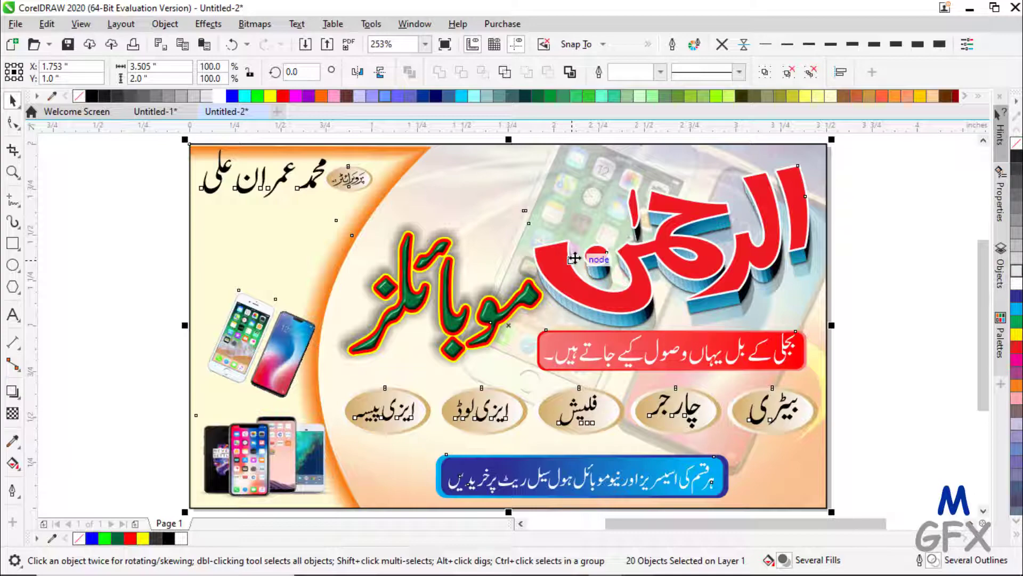
- Group all 20 objects and export the design to the Desktop as REHMAN.png
key(ctrl+g)
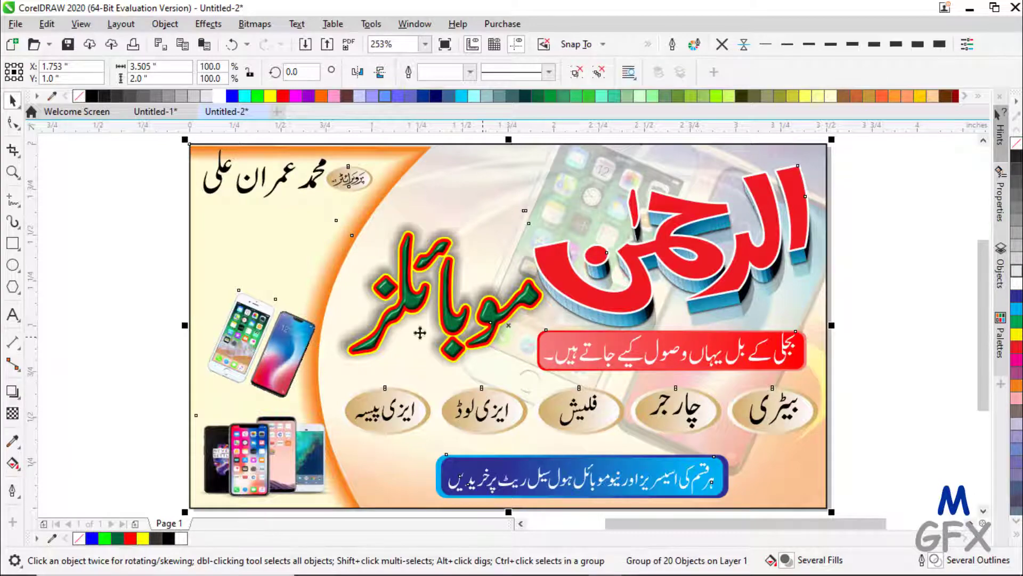
click(327, 44)
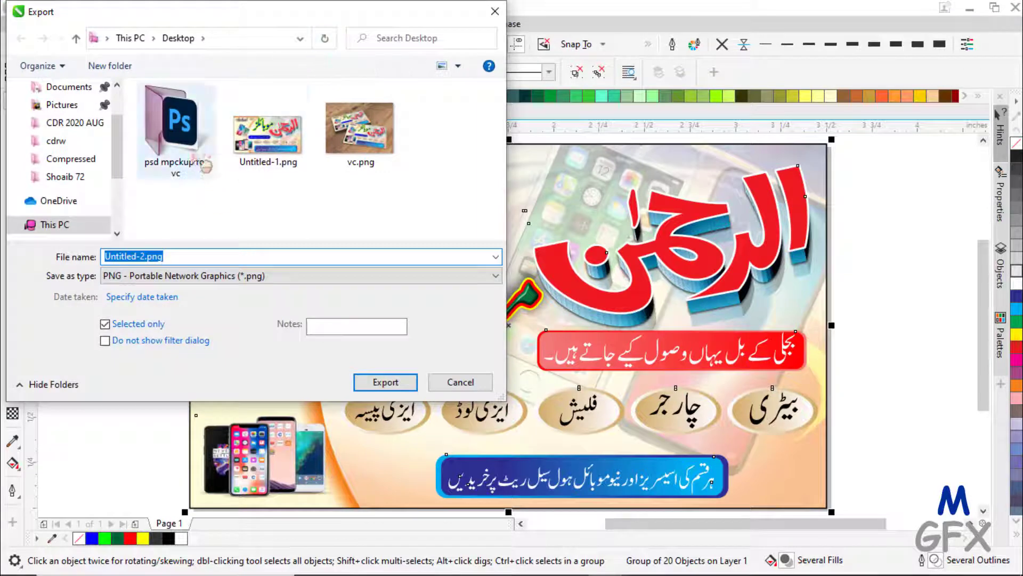
drag(184, 258, 58, 253)
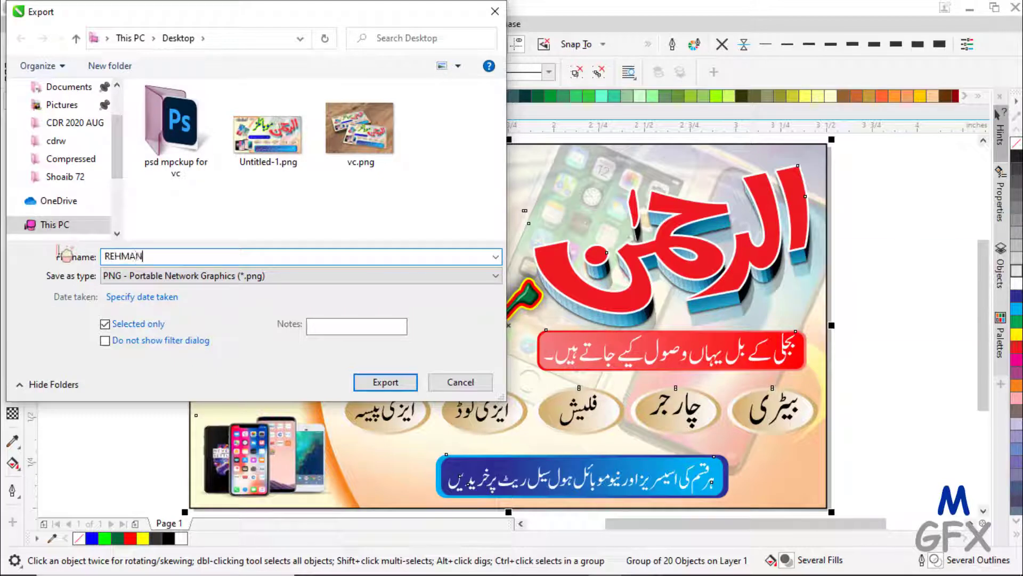
click(377, 376)
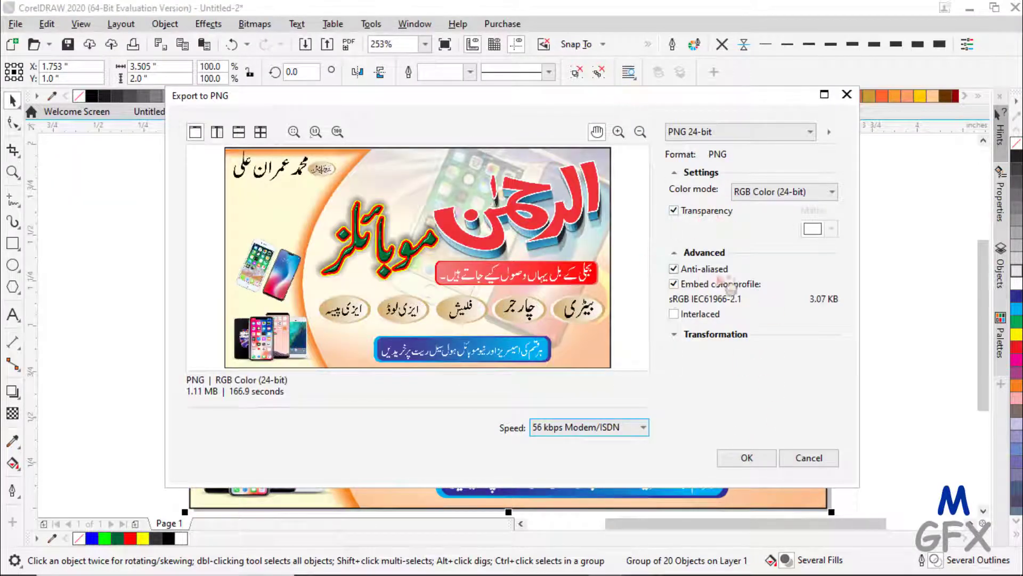
click(770, 462)
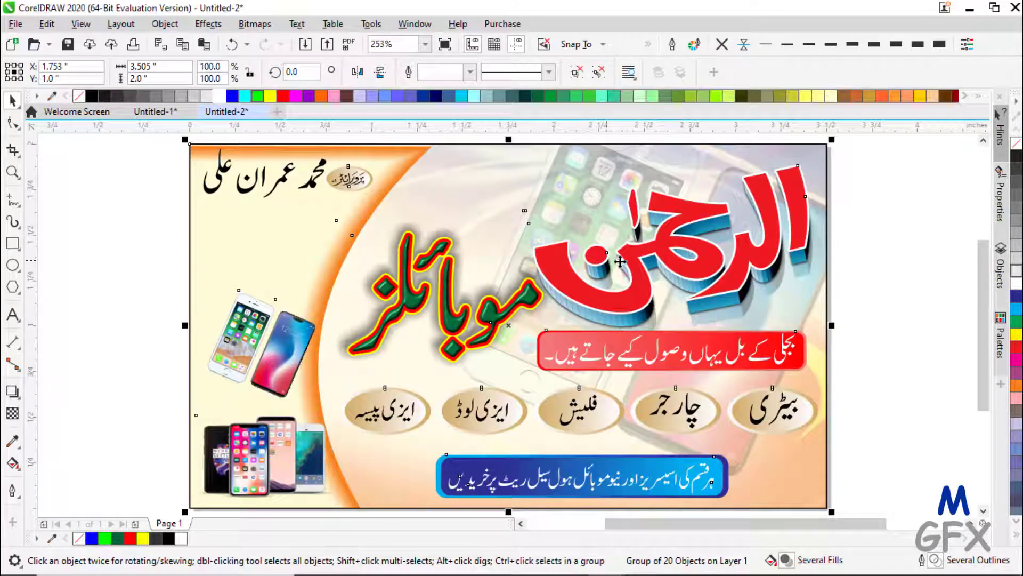
- View REHMAN.png in Windows Photos, then open the psd mpckup for vc folder
click(969, 10)
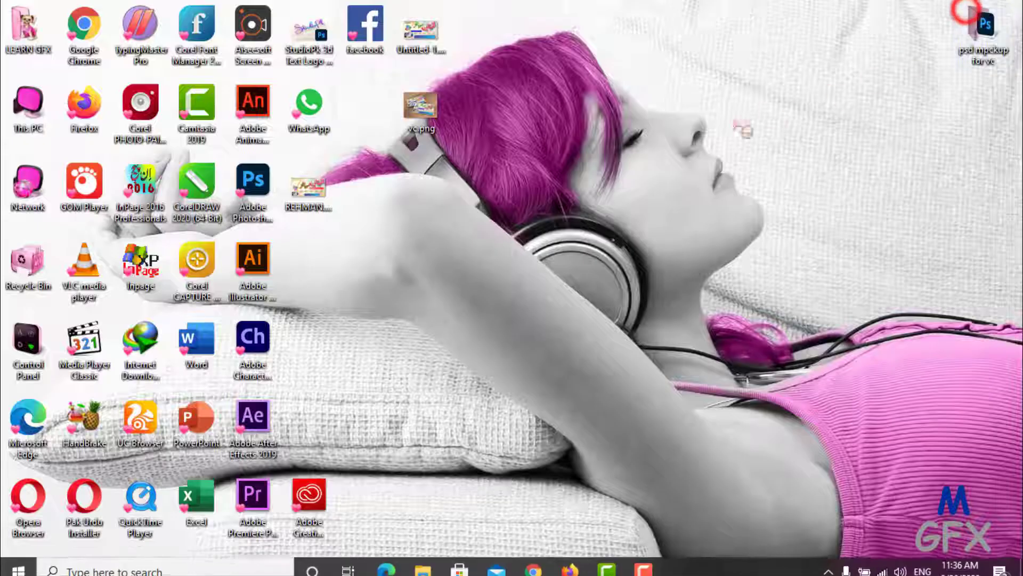
double_click(320, 188)
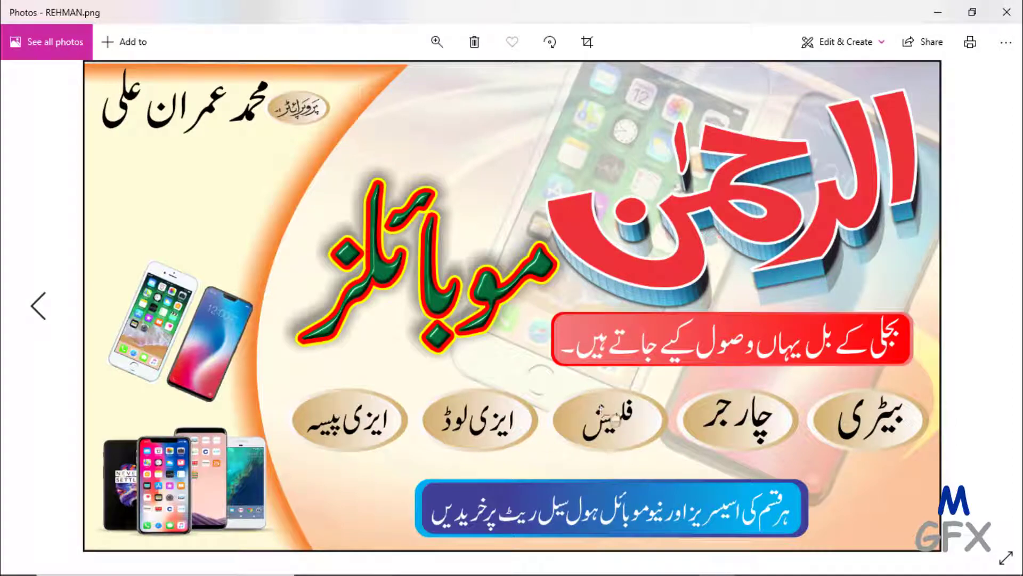
click(936, 9)
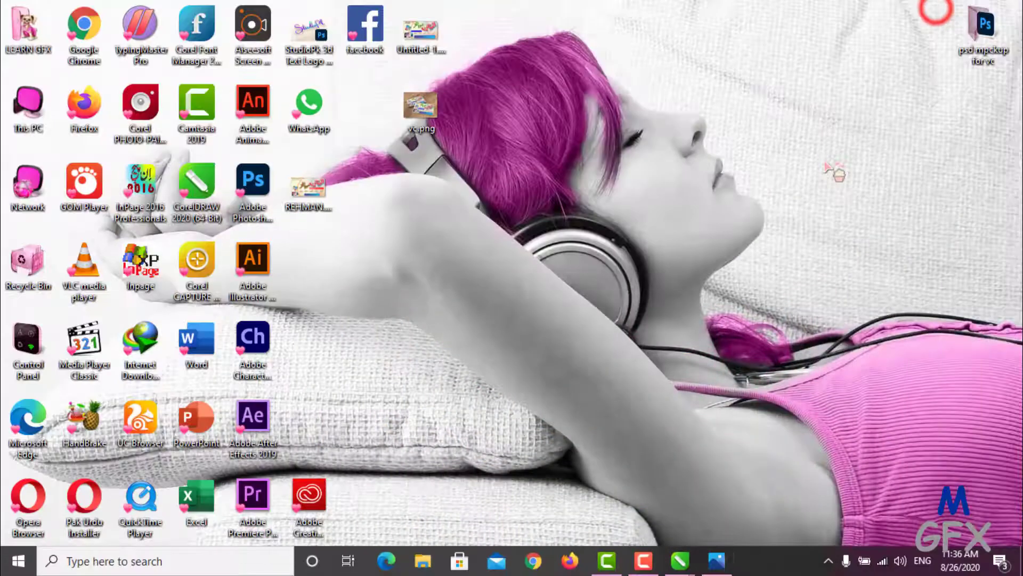
double_click(985, 29)
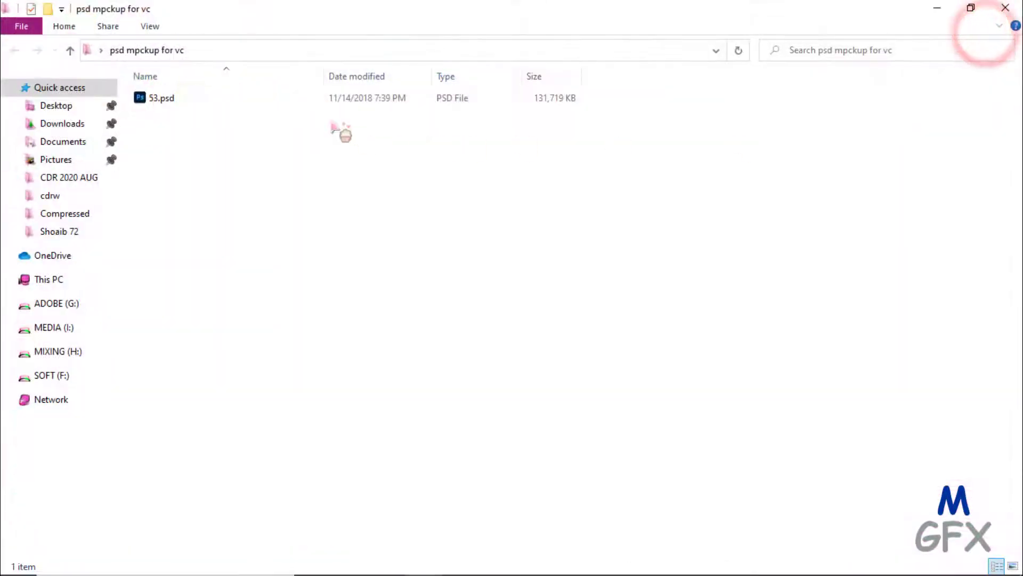
- Show the mockup folder as extra large icons and open 53.psd in Photoshop
right_click(244, 121)
mouse_move(263, 133)
click(433, 127)
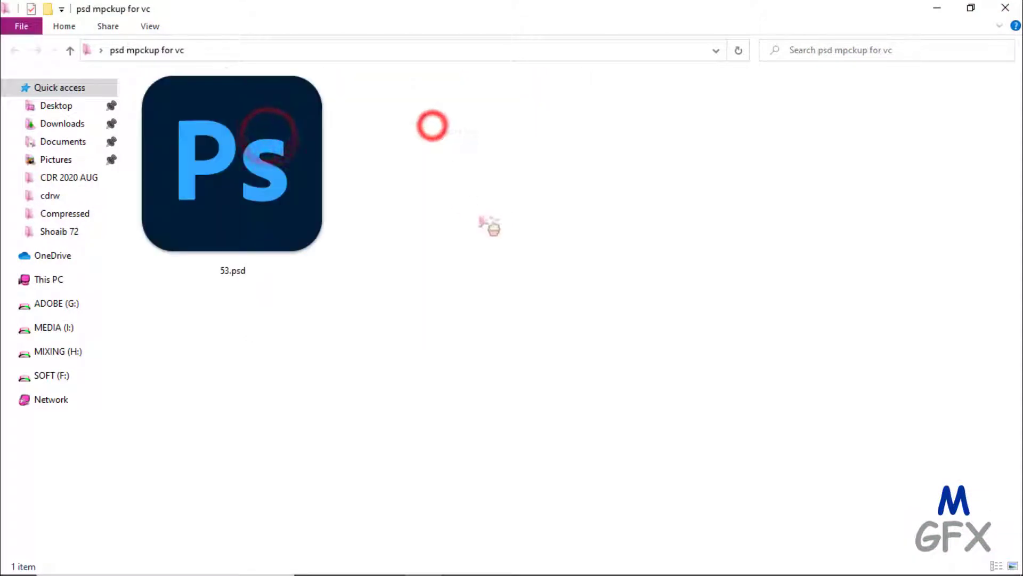
click(218, 182)
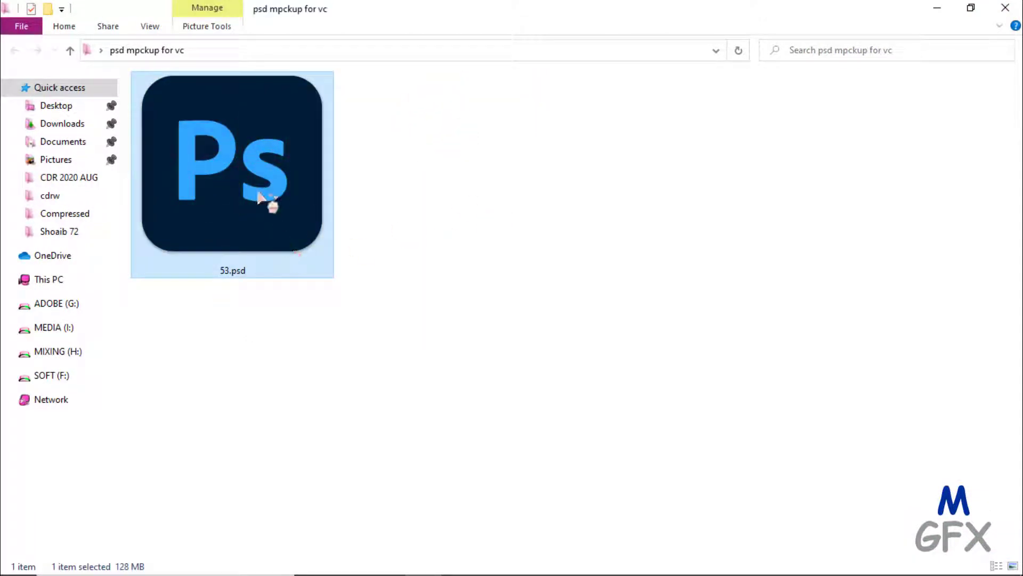
double_click(232, 150)
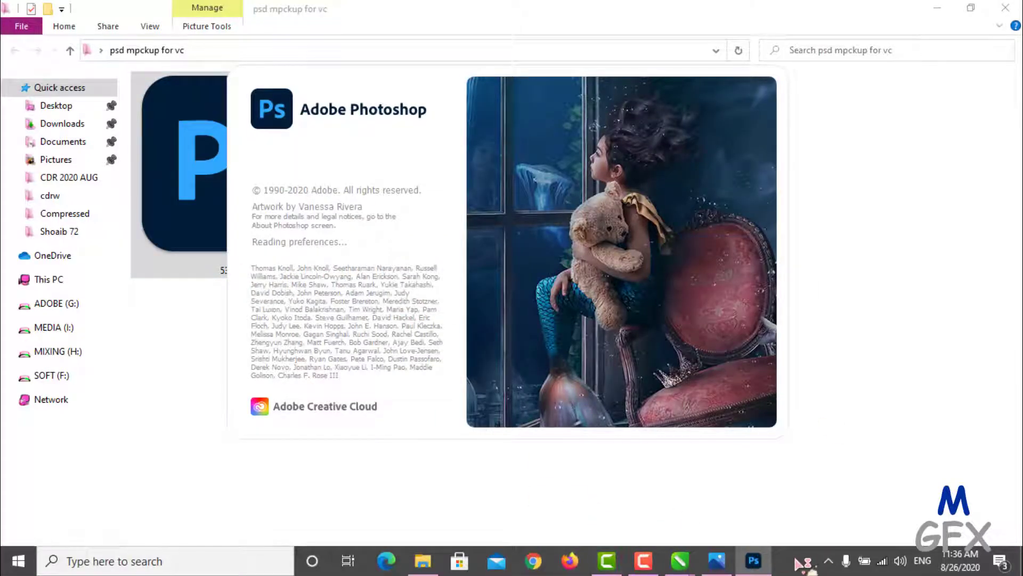
- Return to Photoshop's 53.psd mockup and open the Card 1 smart object as BussinesCard 1.psb
click(937, 8)
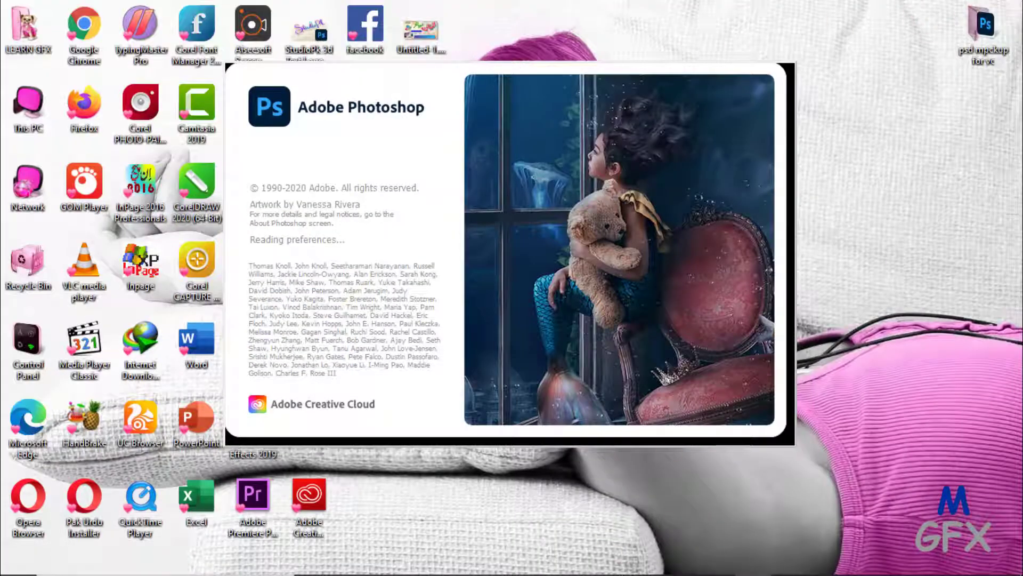
mouse_move(616, 553)
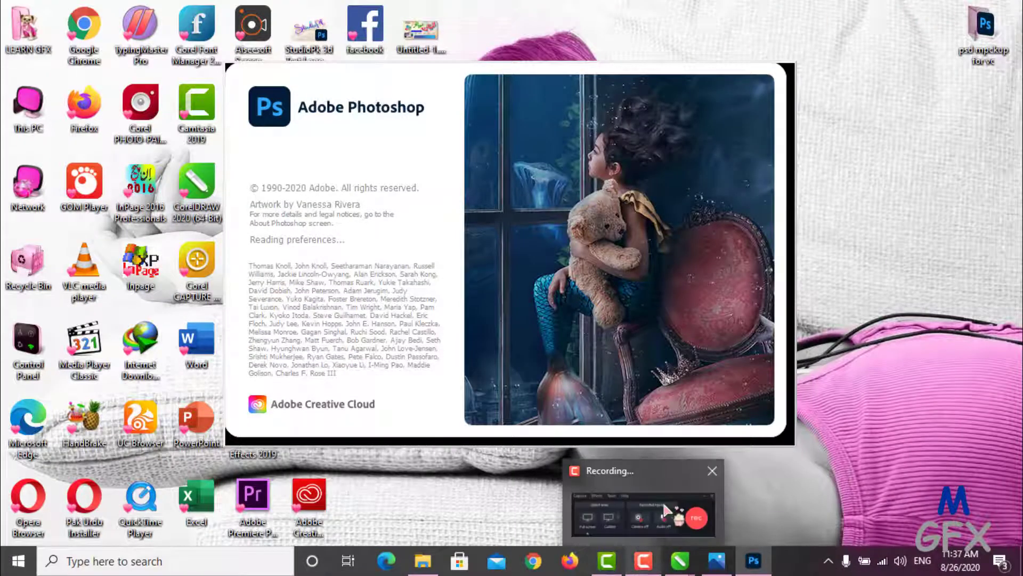
click(668, 508)
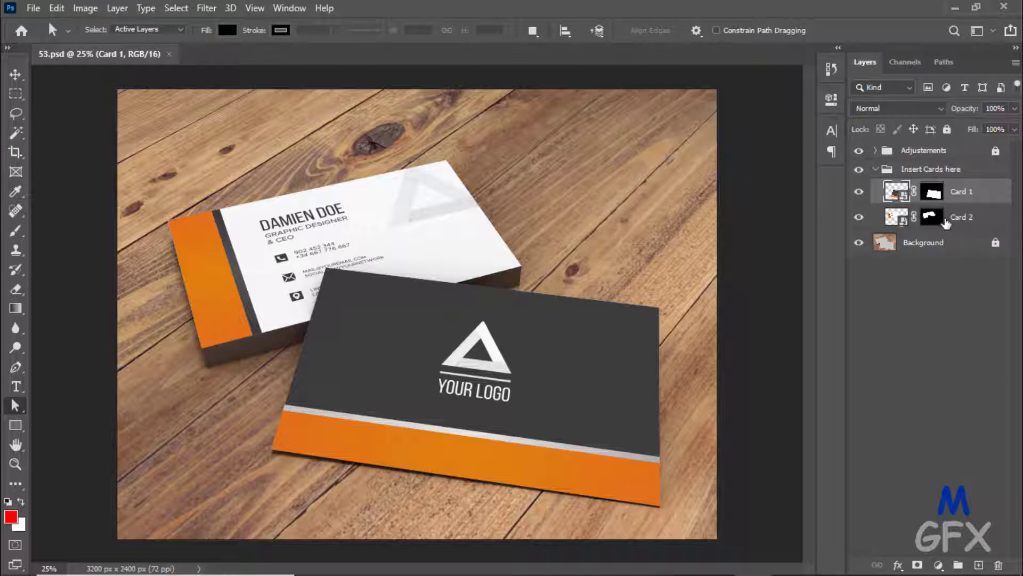
double_click(900, 191)
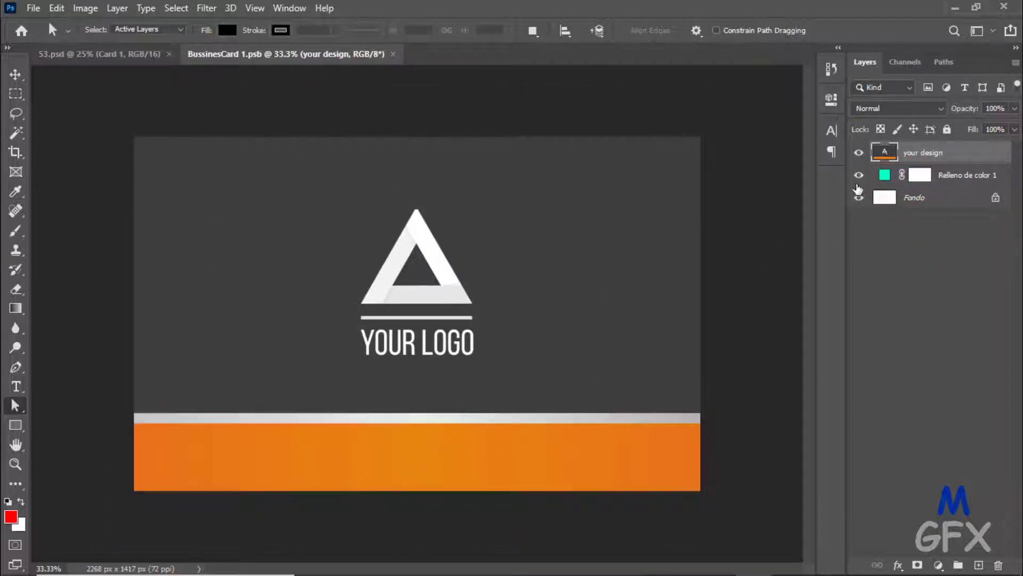
- Hide the your design, Relleno de color 1 and Fondo layers so the card canvas is transparent
click(858, 154)
click(858, 176)
click(857, 198)
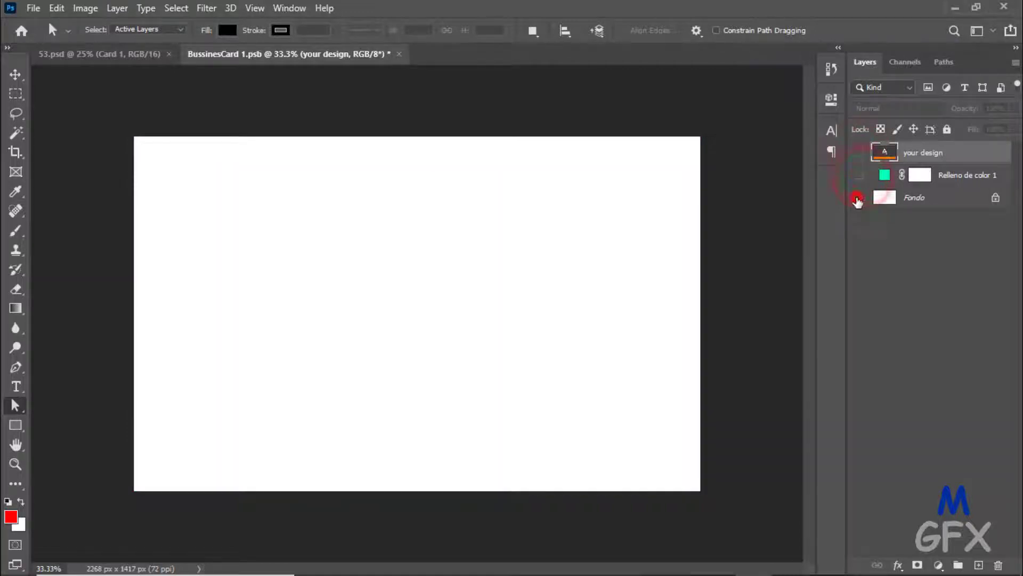
click(859, 152)
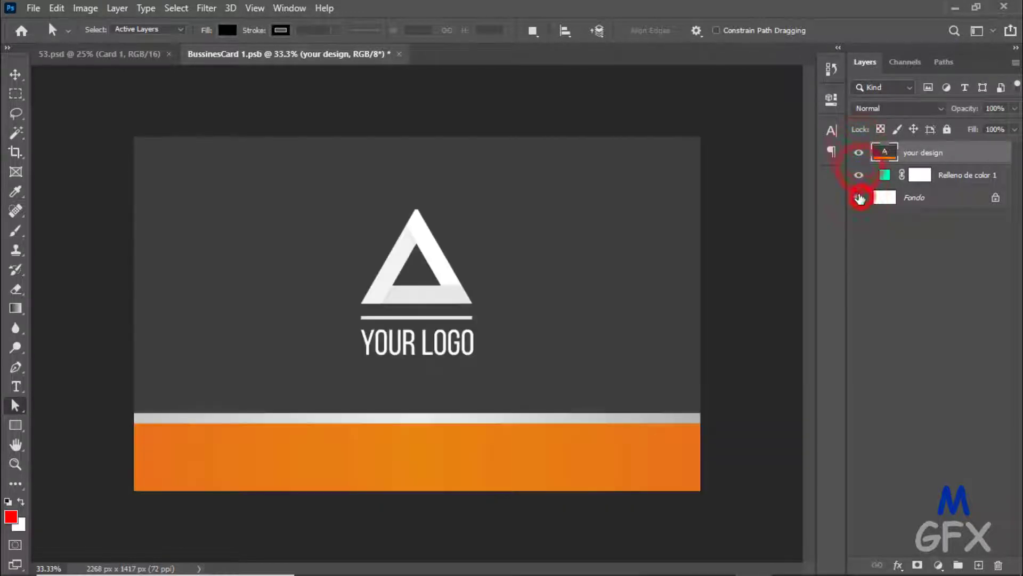
click(859, 198)
click(858, 175)
click(859, 155)
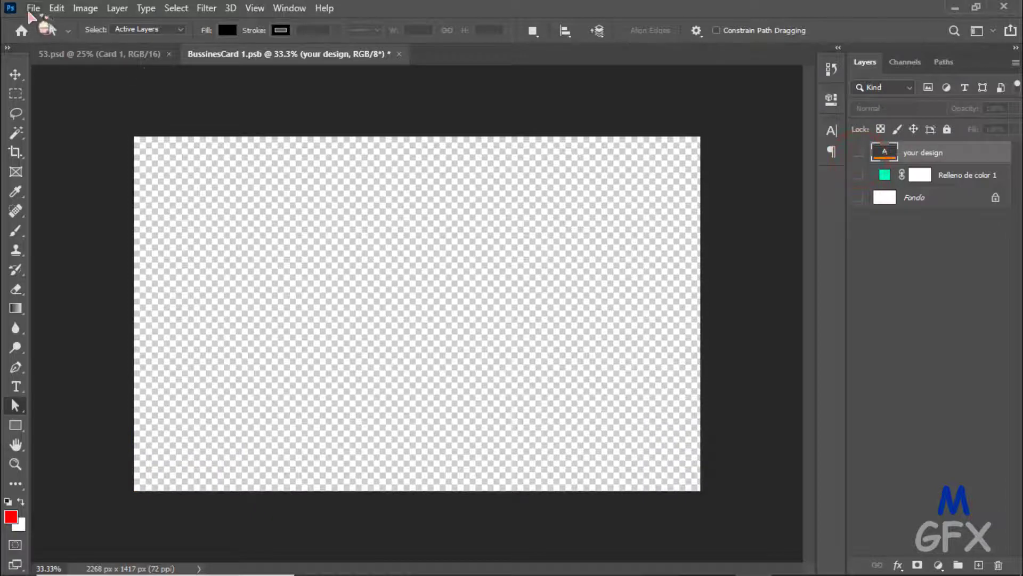
- Open the exported REHMAN.png card image in Photoshop
click(33, 8)
click(51, 37)
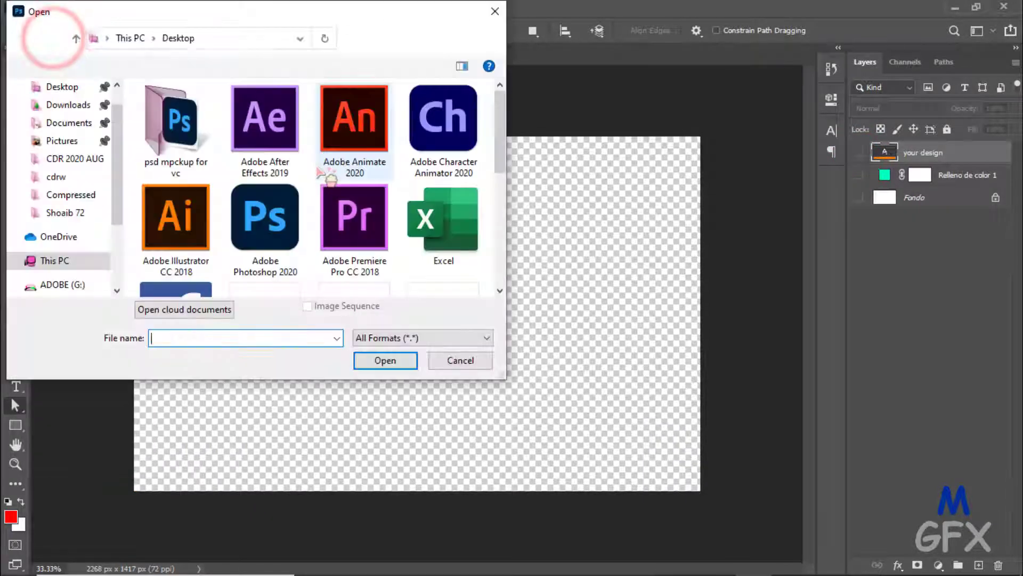
scroll(336, 174, down, 5)
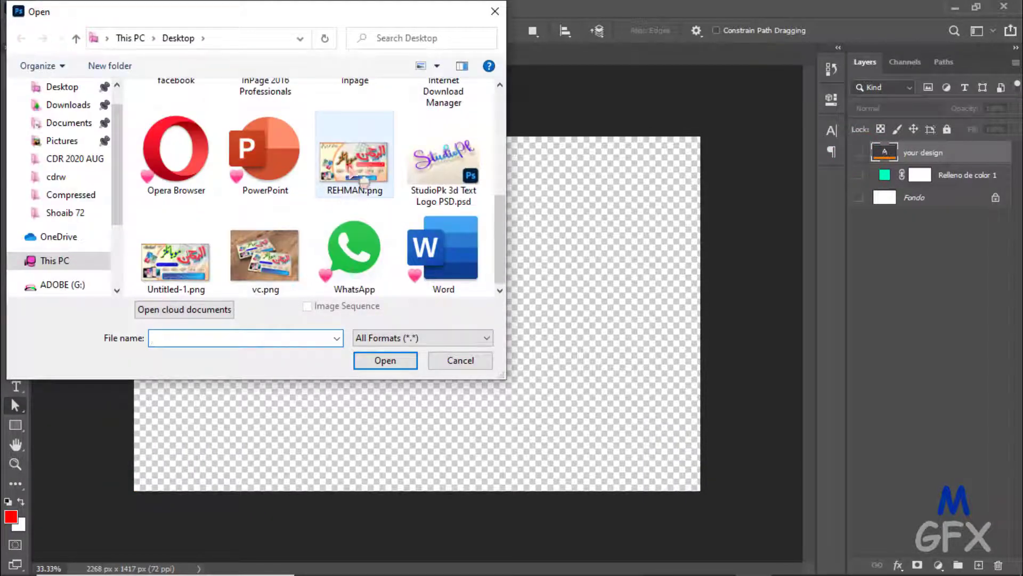
click(364, 182)
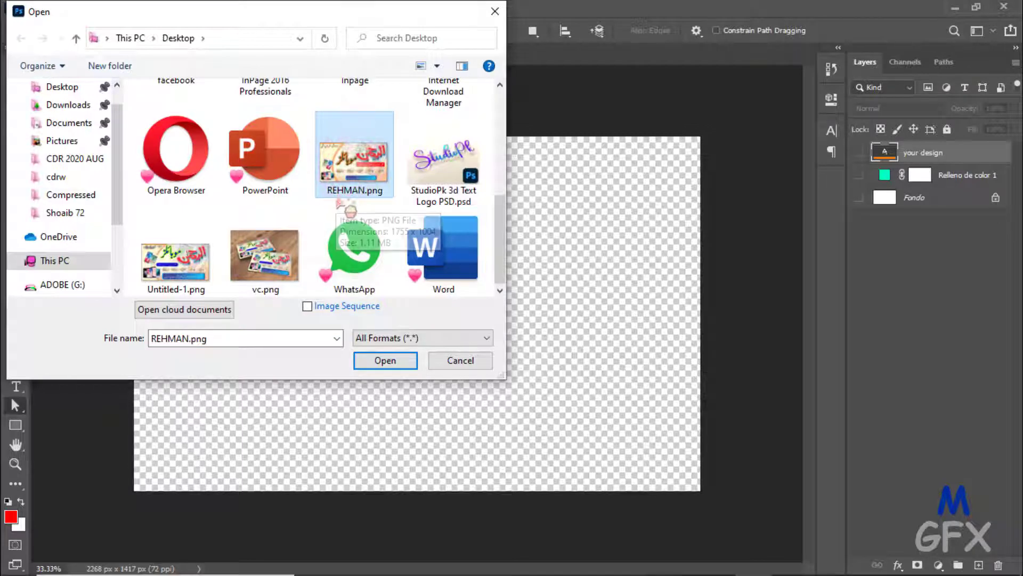
click(380, 362)
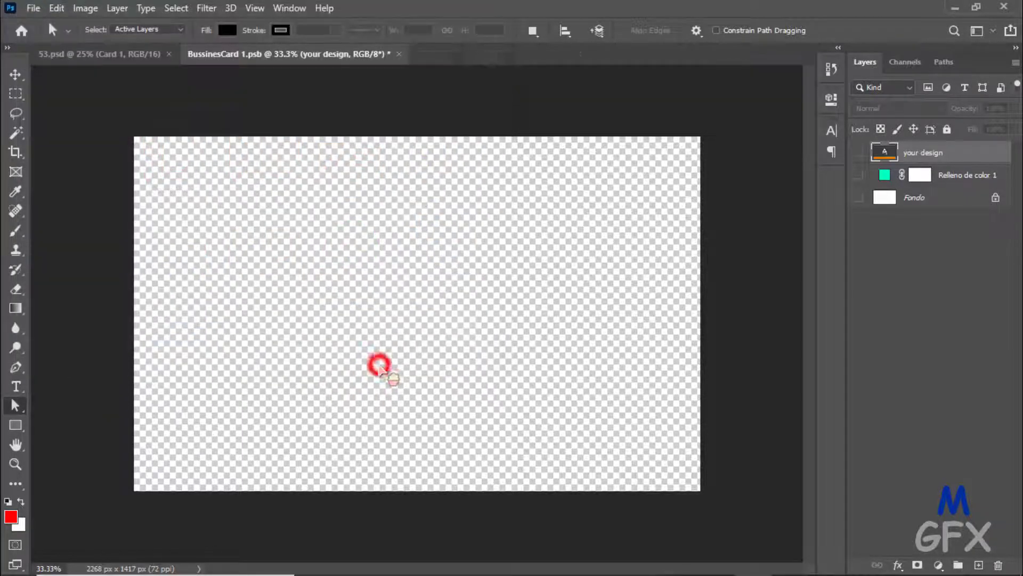
- Select all of the REHMAN.png card image and copy it
key(v)
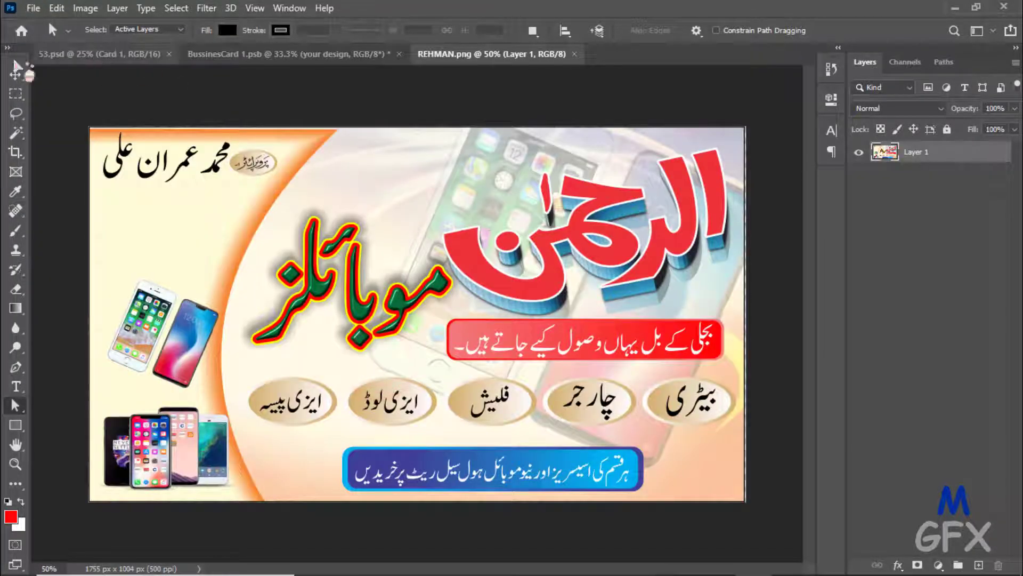
key(ctrl+a)
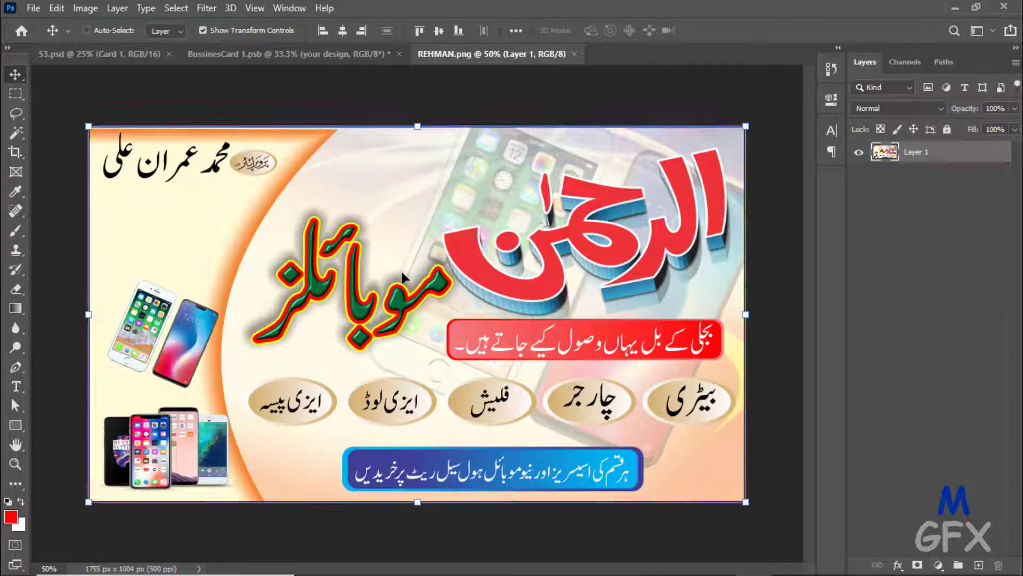
key(ctrl+c)
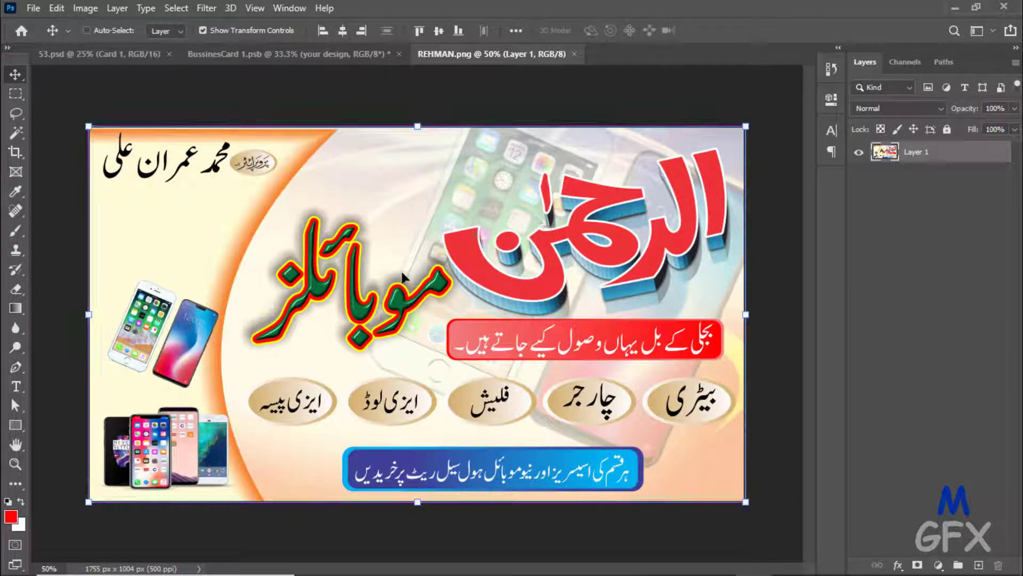
click(176, 10)
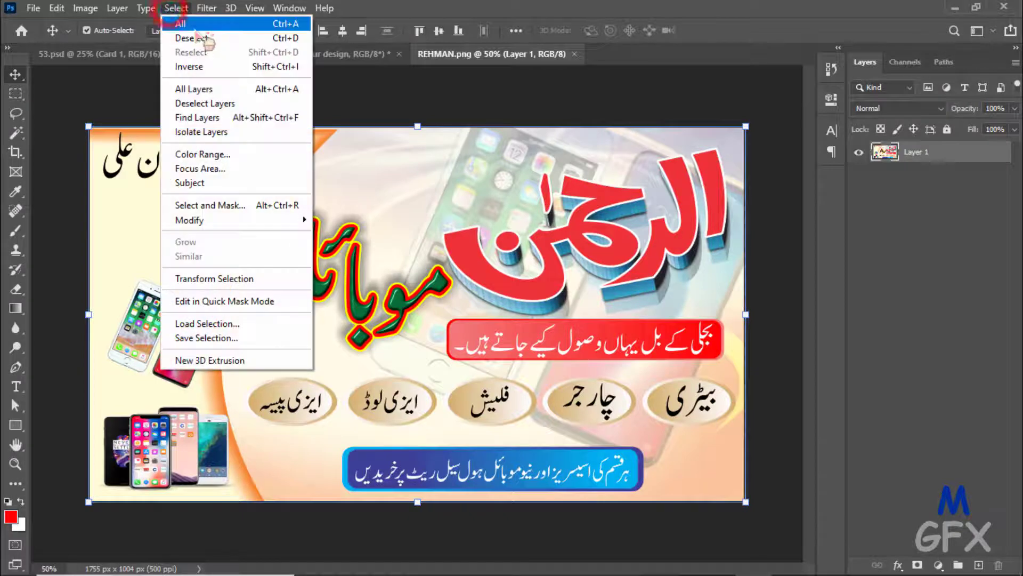
click(193, 27)
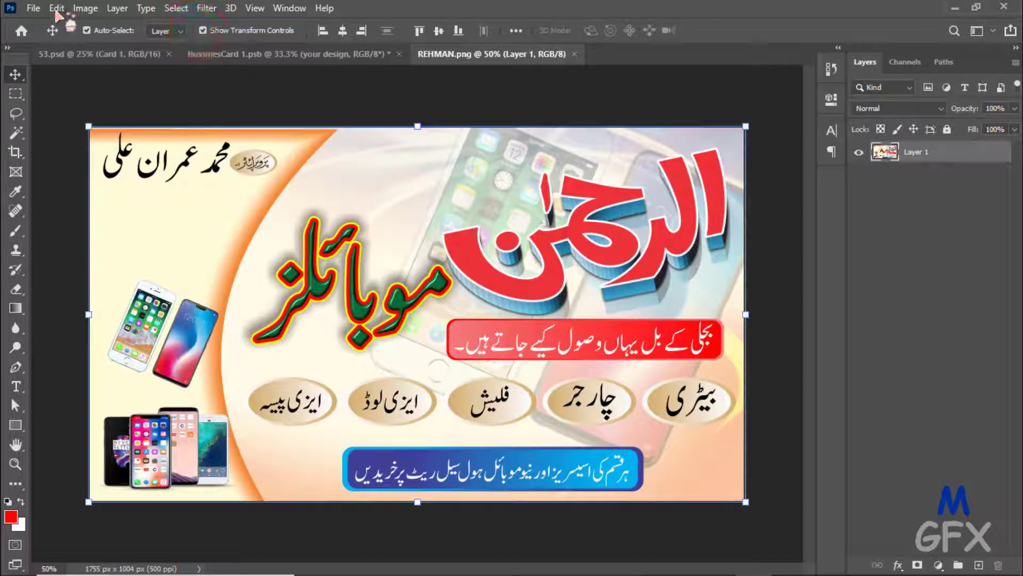
click(57, 8)
click(111, 119)
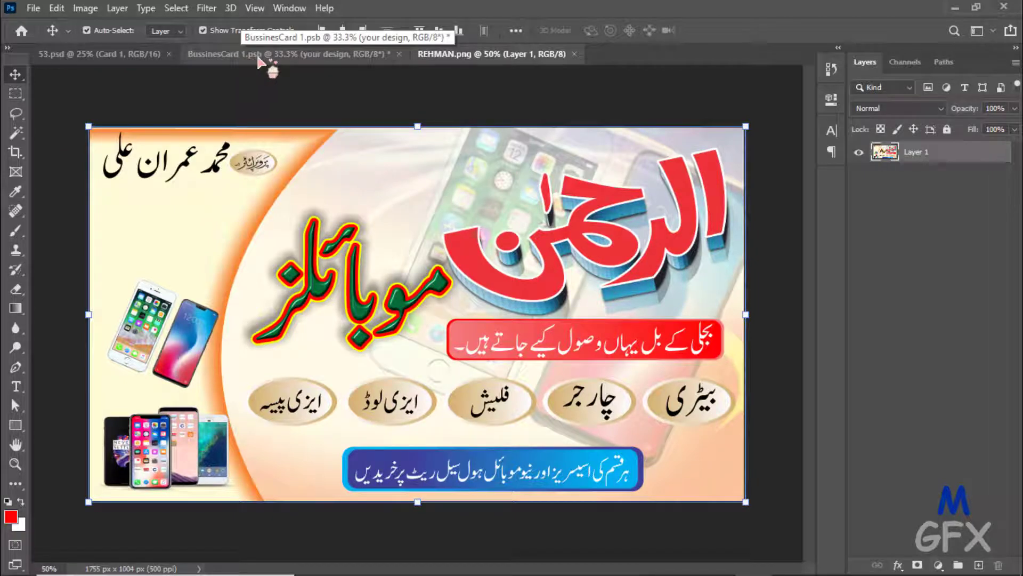
- Paste the card into BussinesCard 1.psb, converting colours, and stretch it to fill the 2268 × 1417 canvas
click(287, 55)
key(ctrl+v)
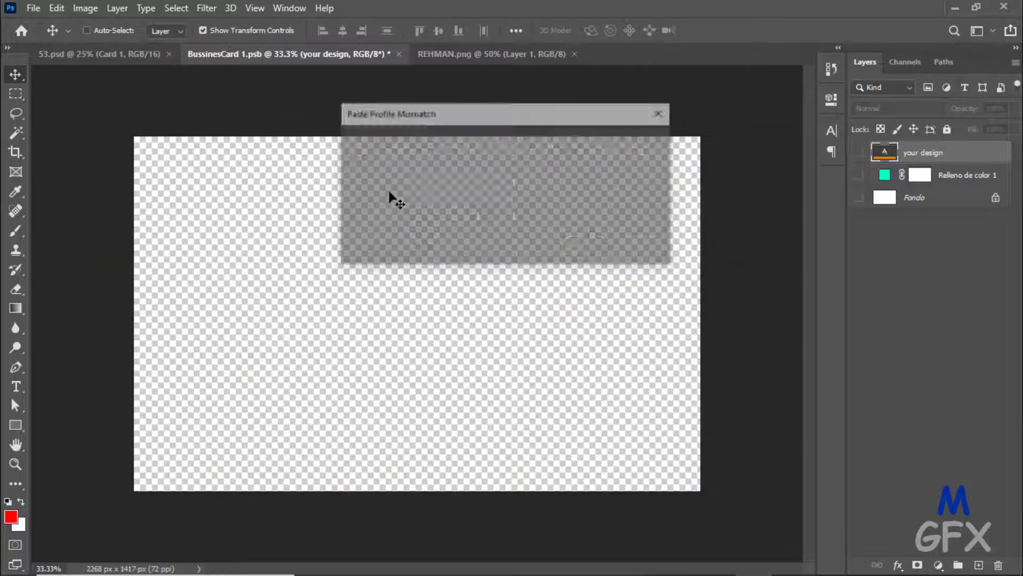
click(435, 247)
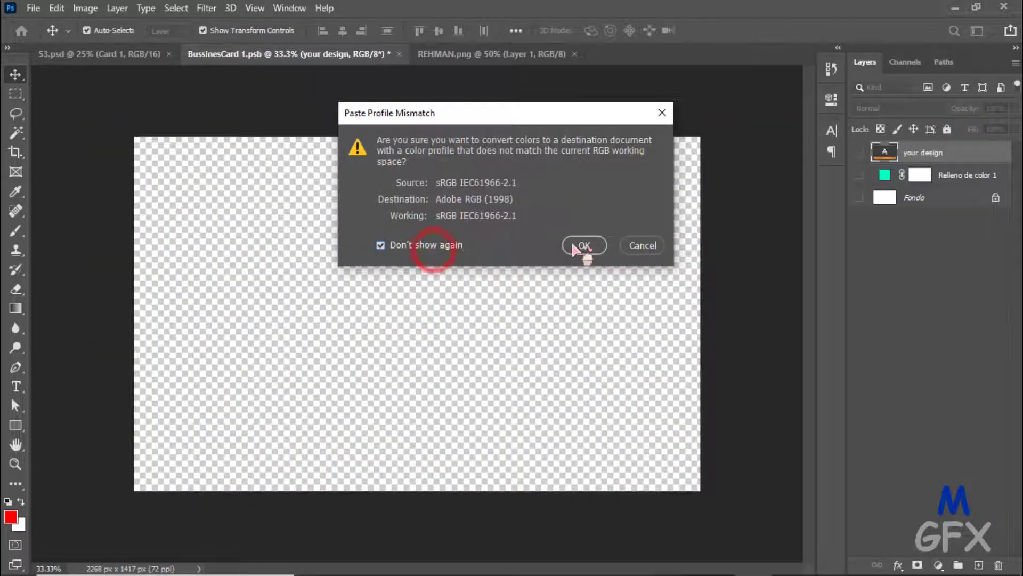
click(583, 245)
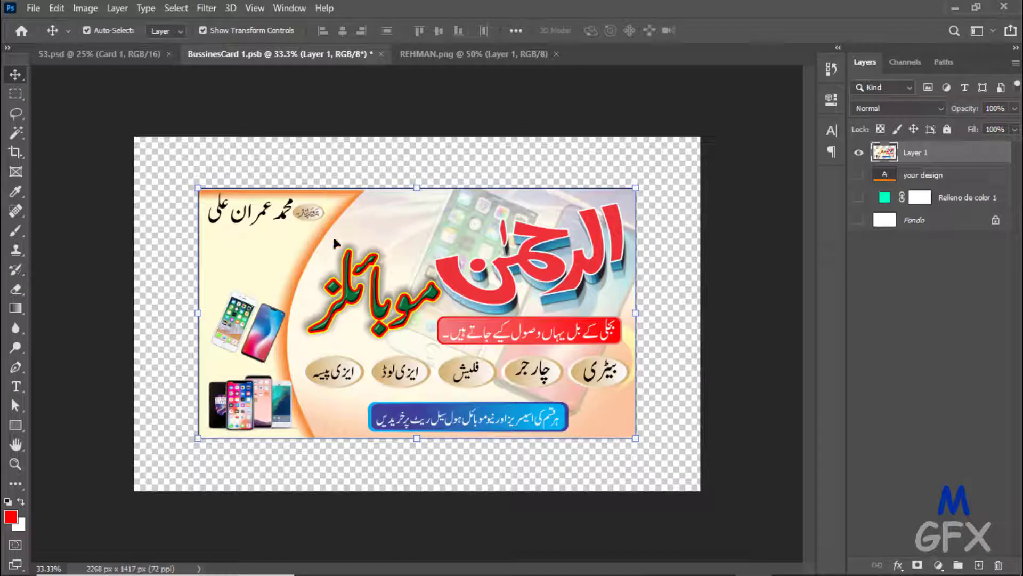
click(15, 74)
drag(198, 186, 129, 151)
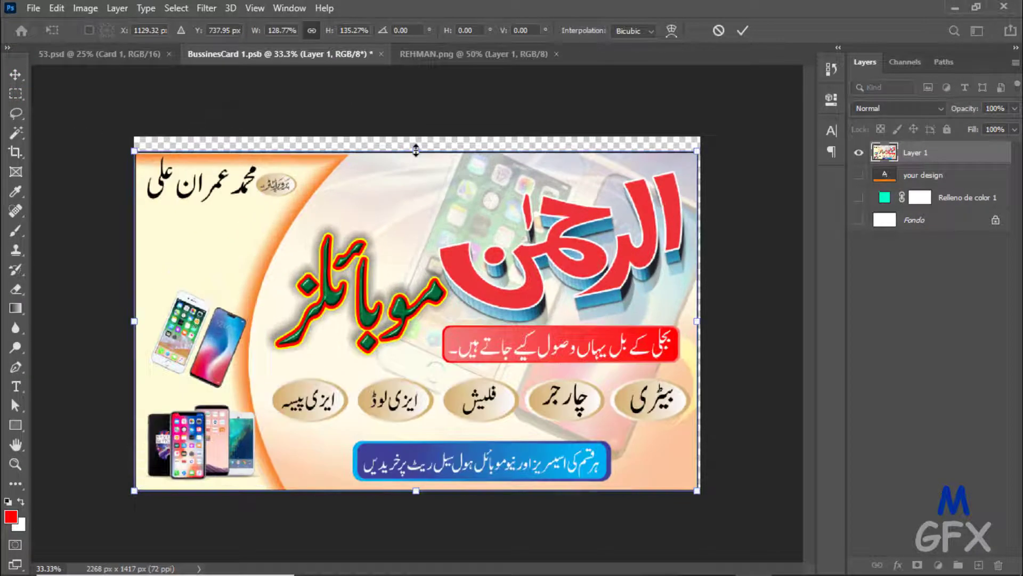
drag(415, 151, 416, 137)
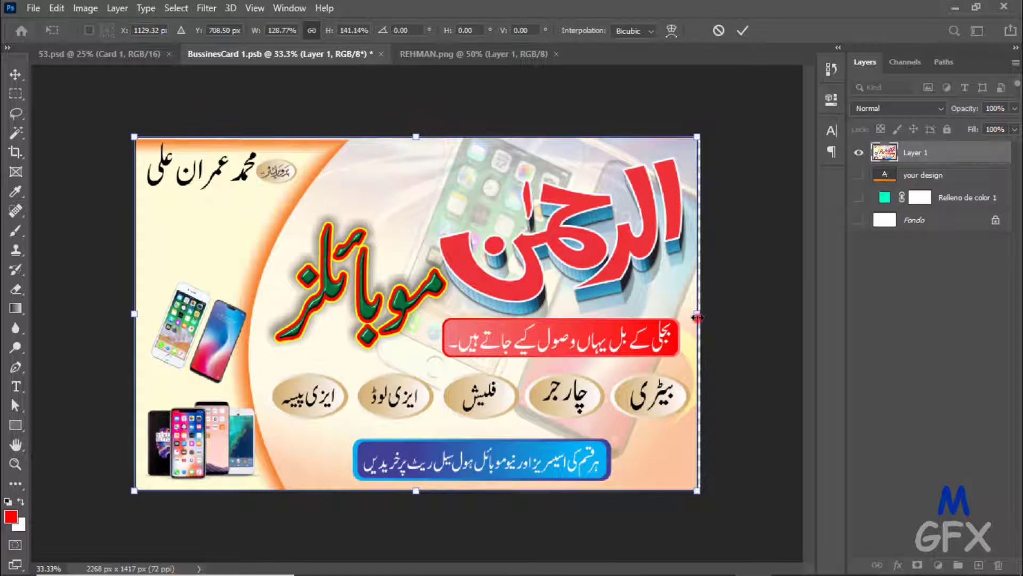
drag(698, 318, 701, 316)
drag(134, 315, 133, 316)
double_click(318, 238)
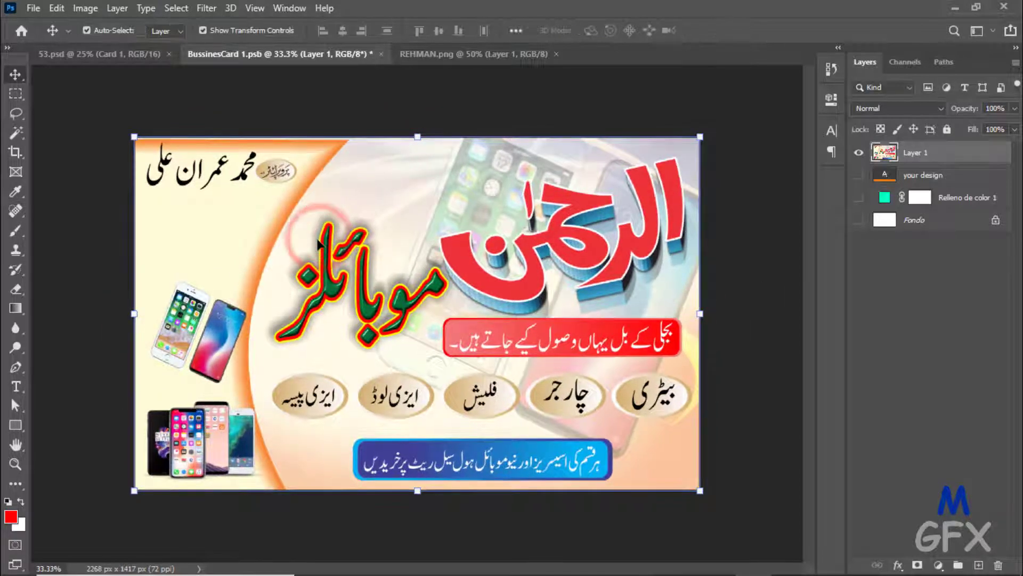
click(33, 8)
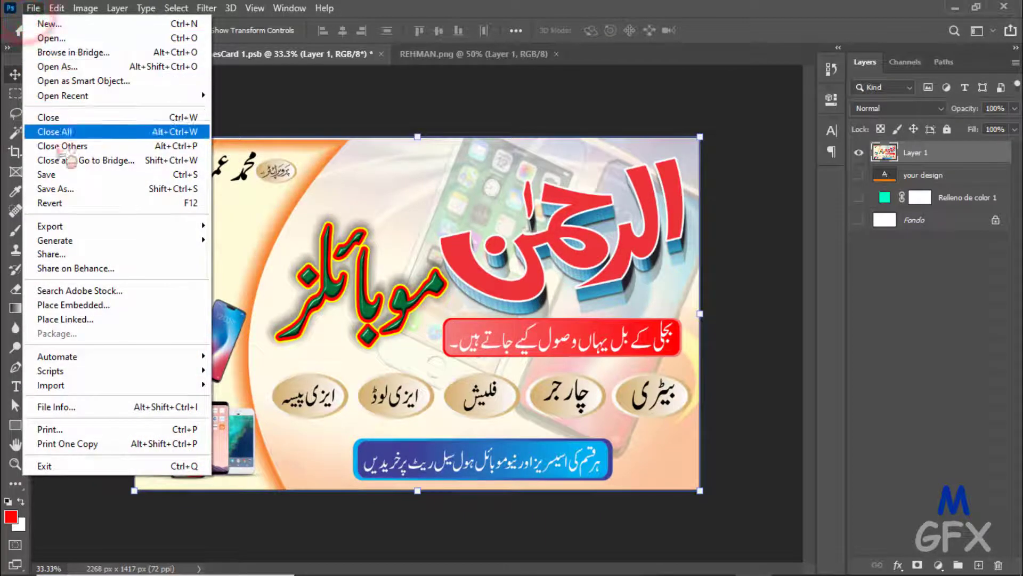
- Save BussinesCard 1.psb, return to the 53.psd mockup, deselect, and select the Card 2 layer
click(49, 174)
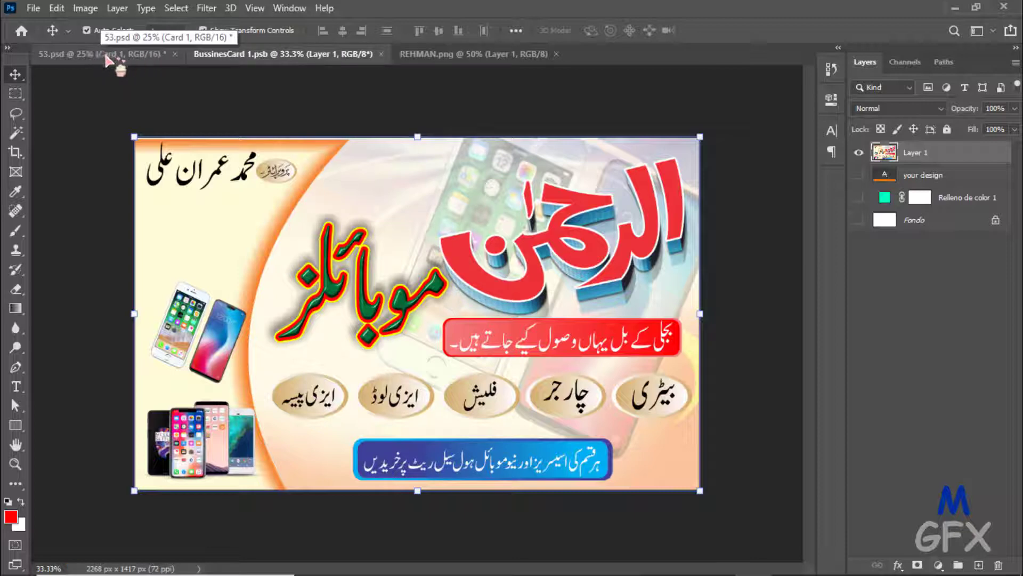
click(106, 56)
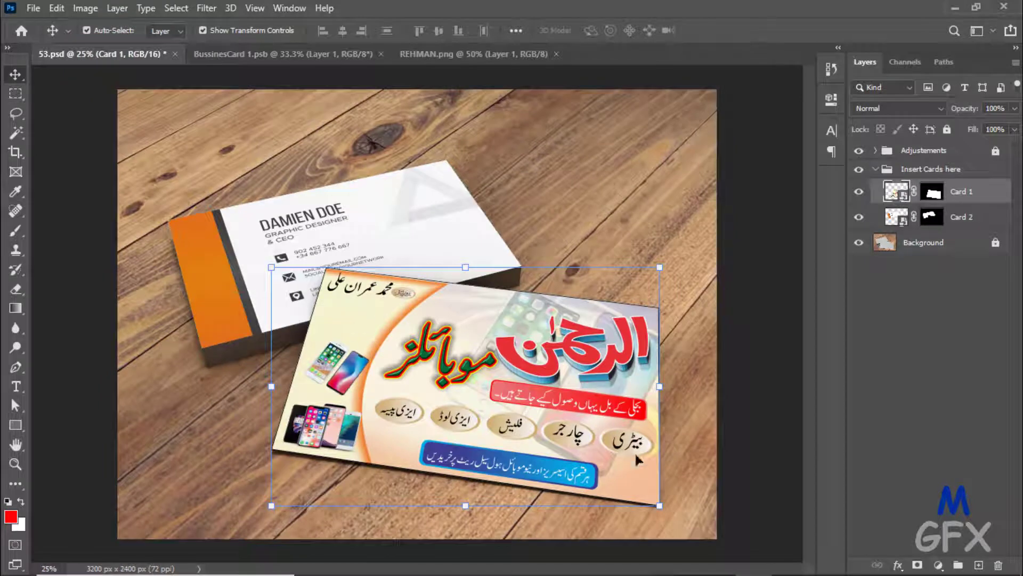
click(761, 309)
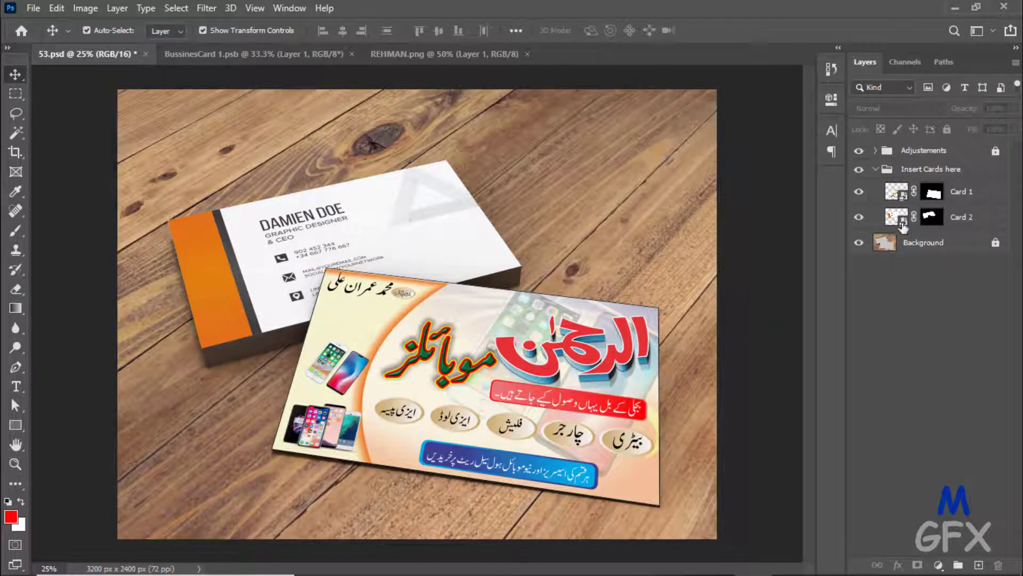
click(902, 226)
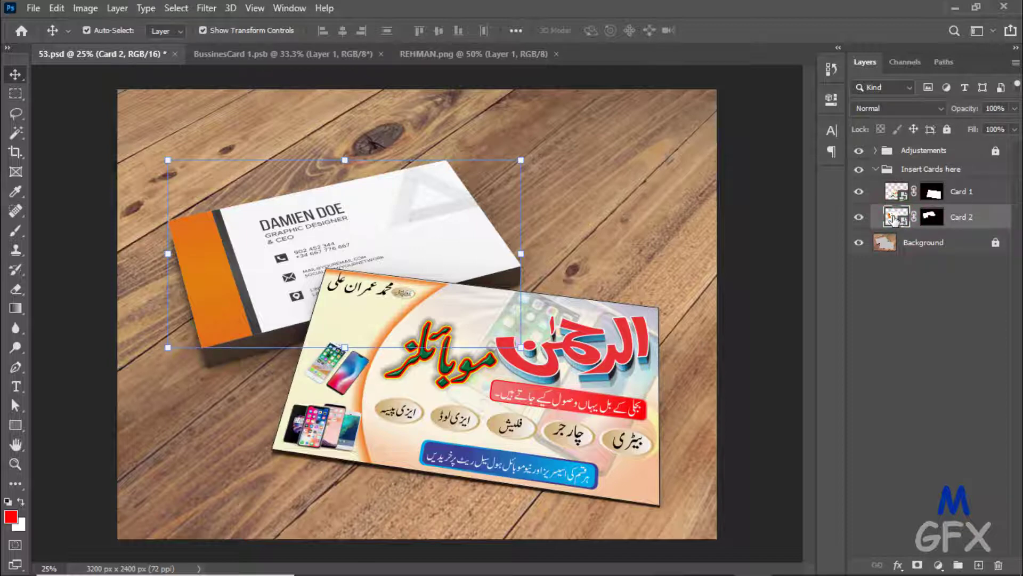
- Open the Card 2 smart object and hide its your design, Relleno de color 1 and Fondo layers
double_click(895, 218)
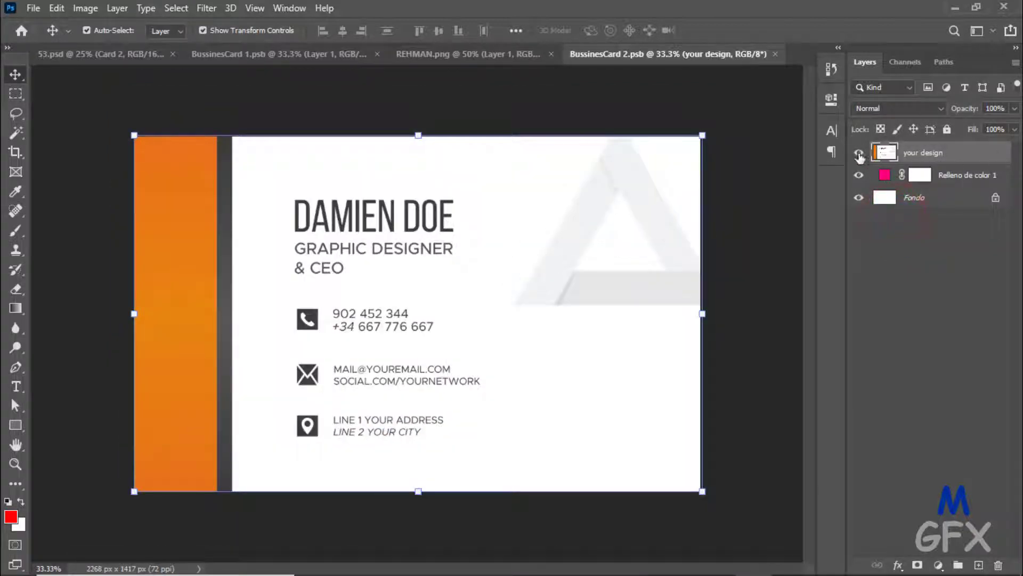
click(859, 154)
click(859, 174)
click(859, 197)
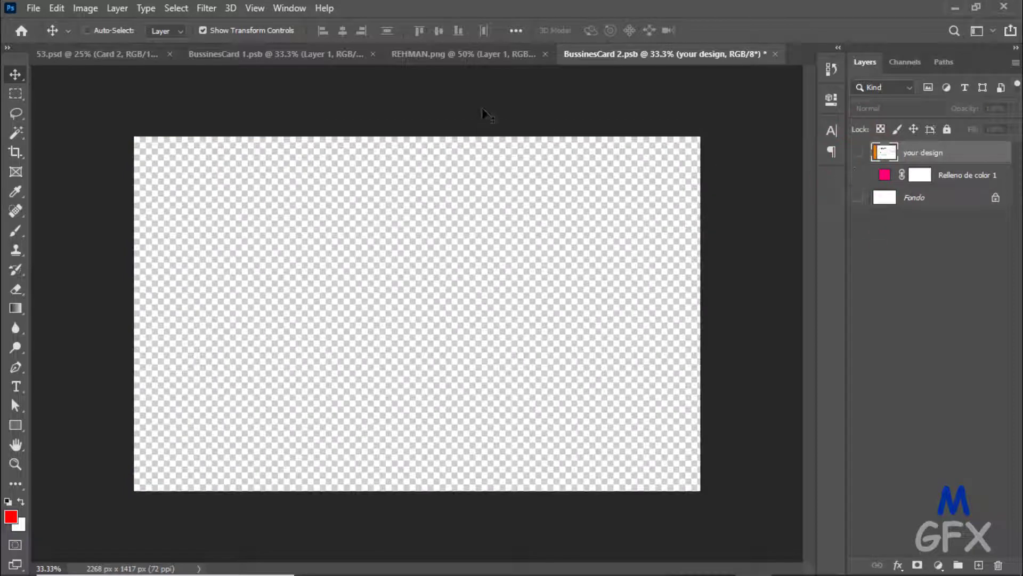
- Paste the Urdu card design, stretch it to fill the canvas, save BussinesCard 2.psb, and return to 53.psd
key(ctrl+v)
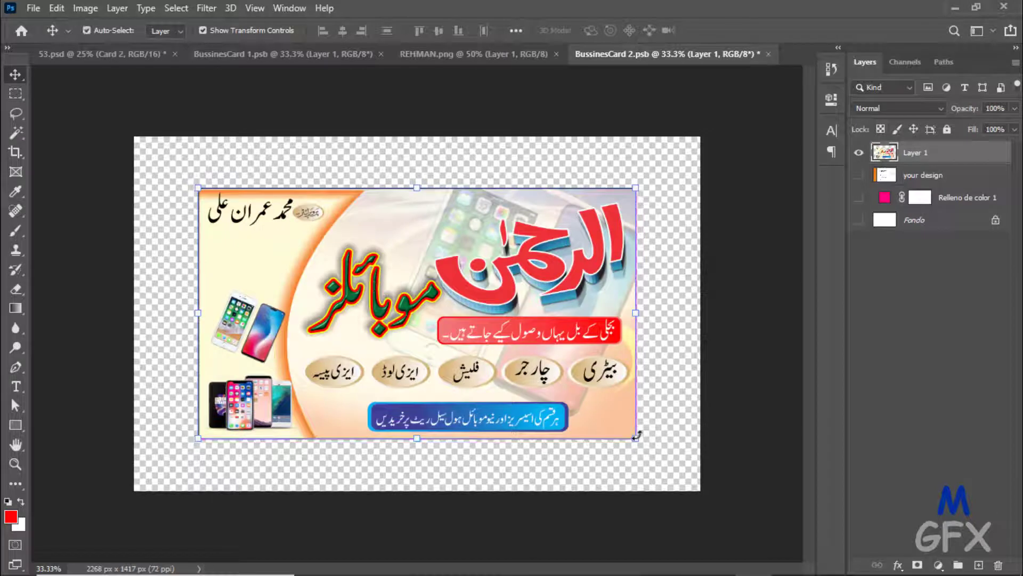
drag(637, 436, 700, 490)
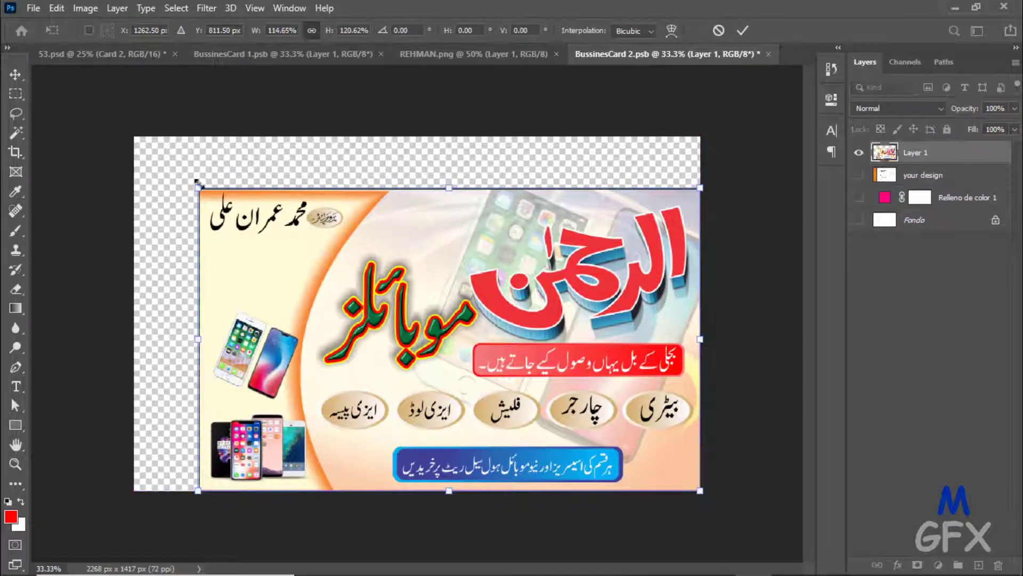
drag(198, 187, 134, 137)
double_click(372, 216)
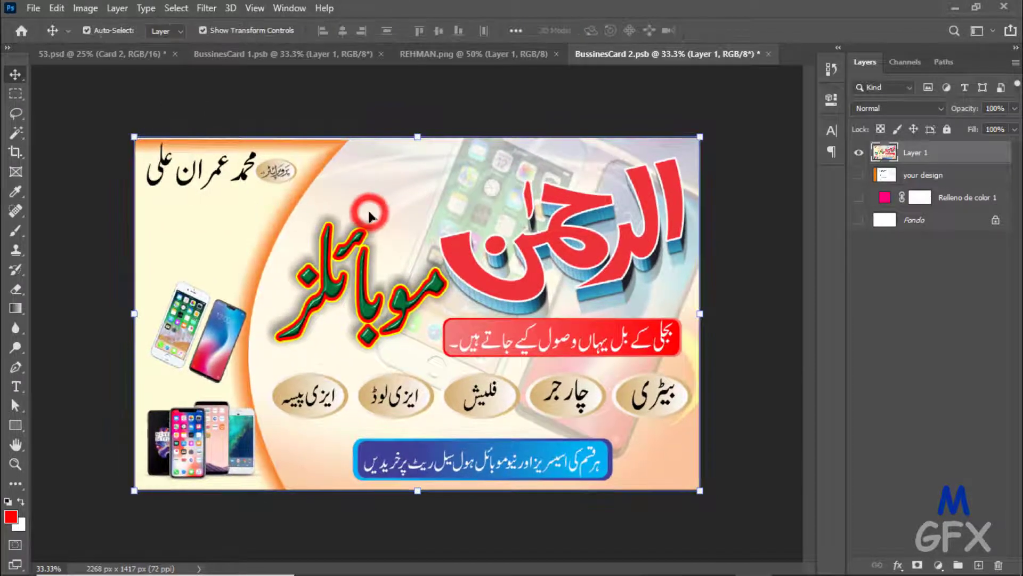
click(33, 8)
click(59, 175)
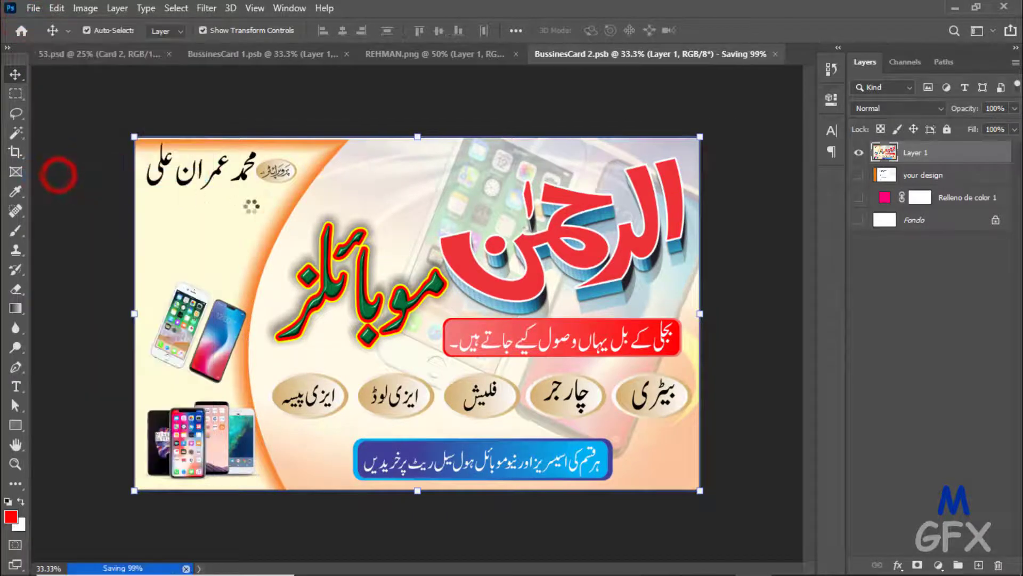
click(101, 53)
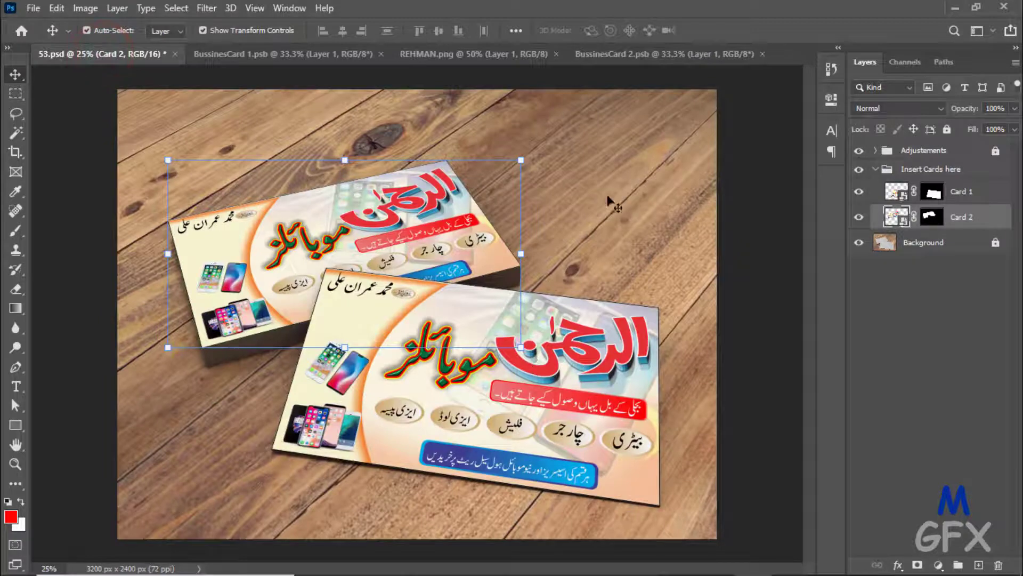
- Deselect the back card, switch to CorelDRAW's Untitled-2 design, and zoom To Fit the page
click(730, 278)
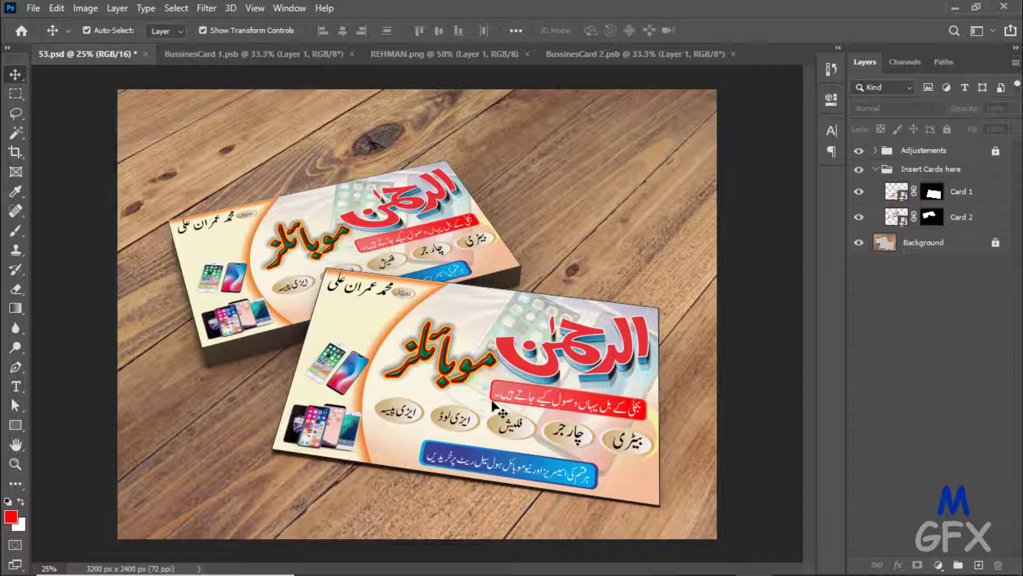
mouse_move(629, 574)
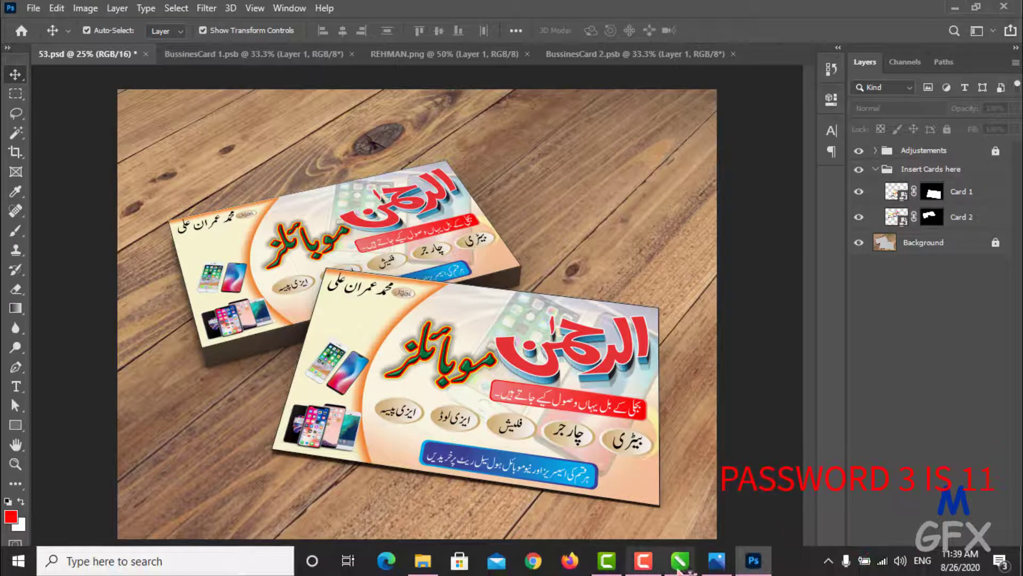
mouse_move(680, 565)
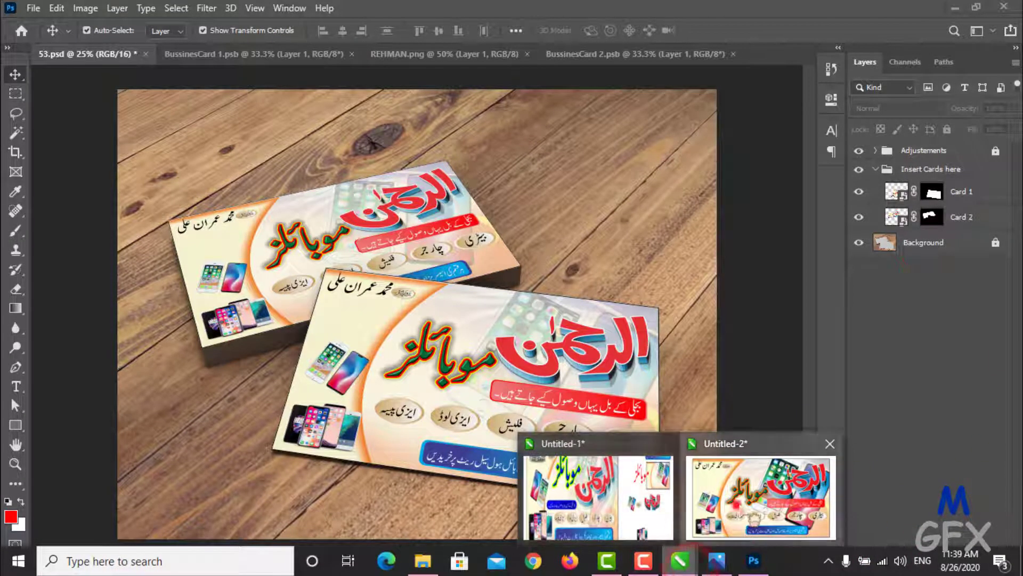
click(736, 504)
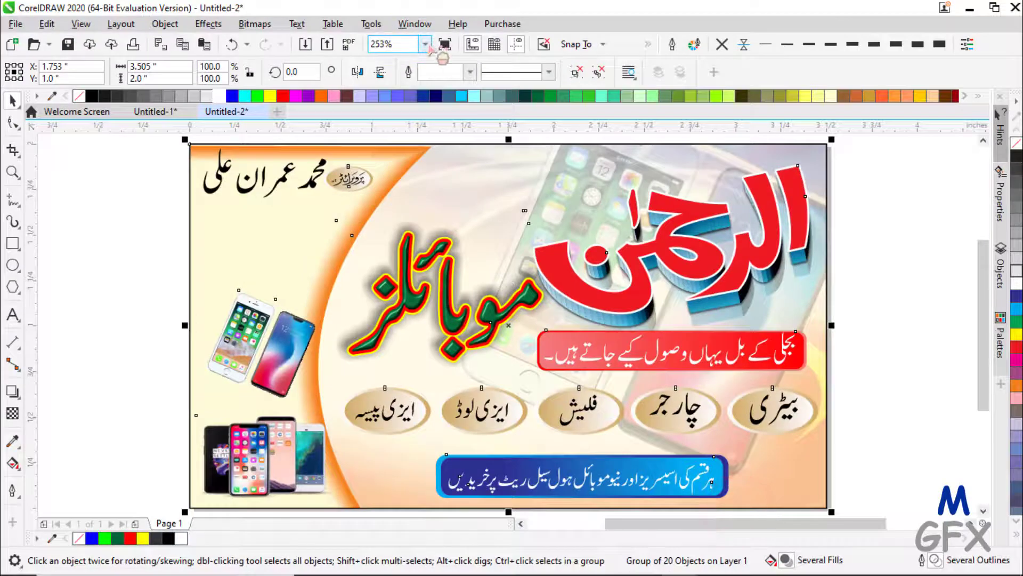
click(425, 44)
click(400, 60)
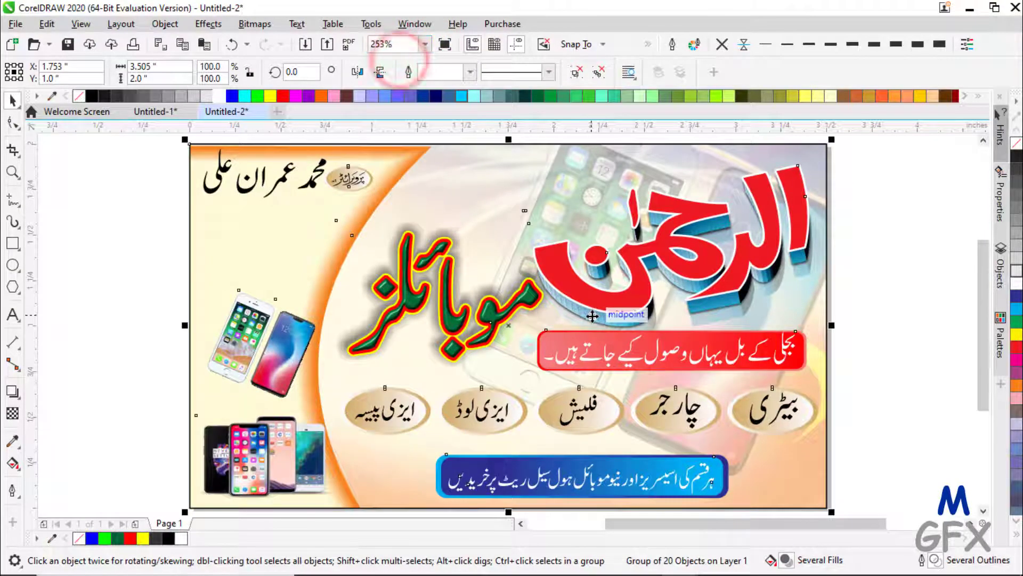